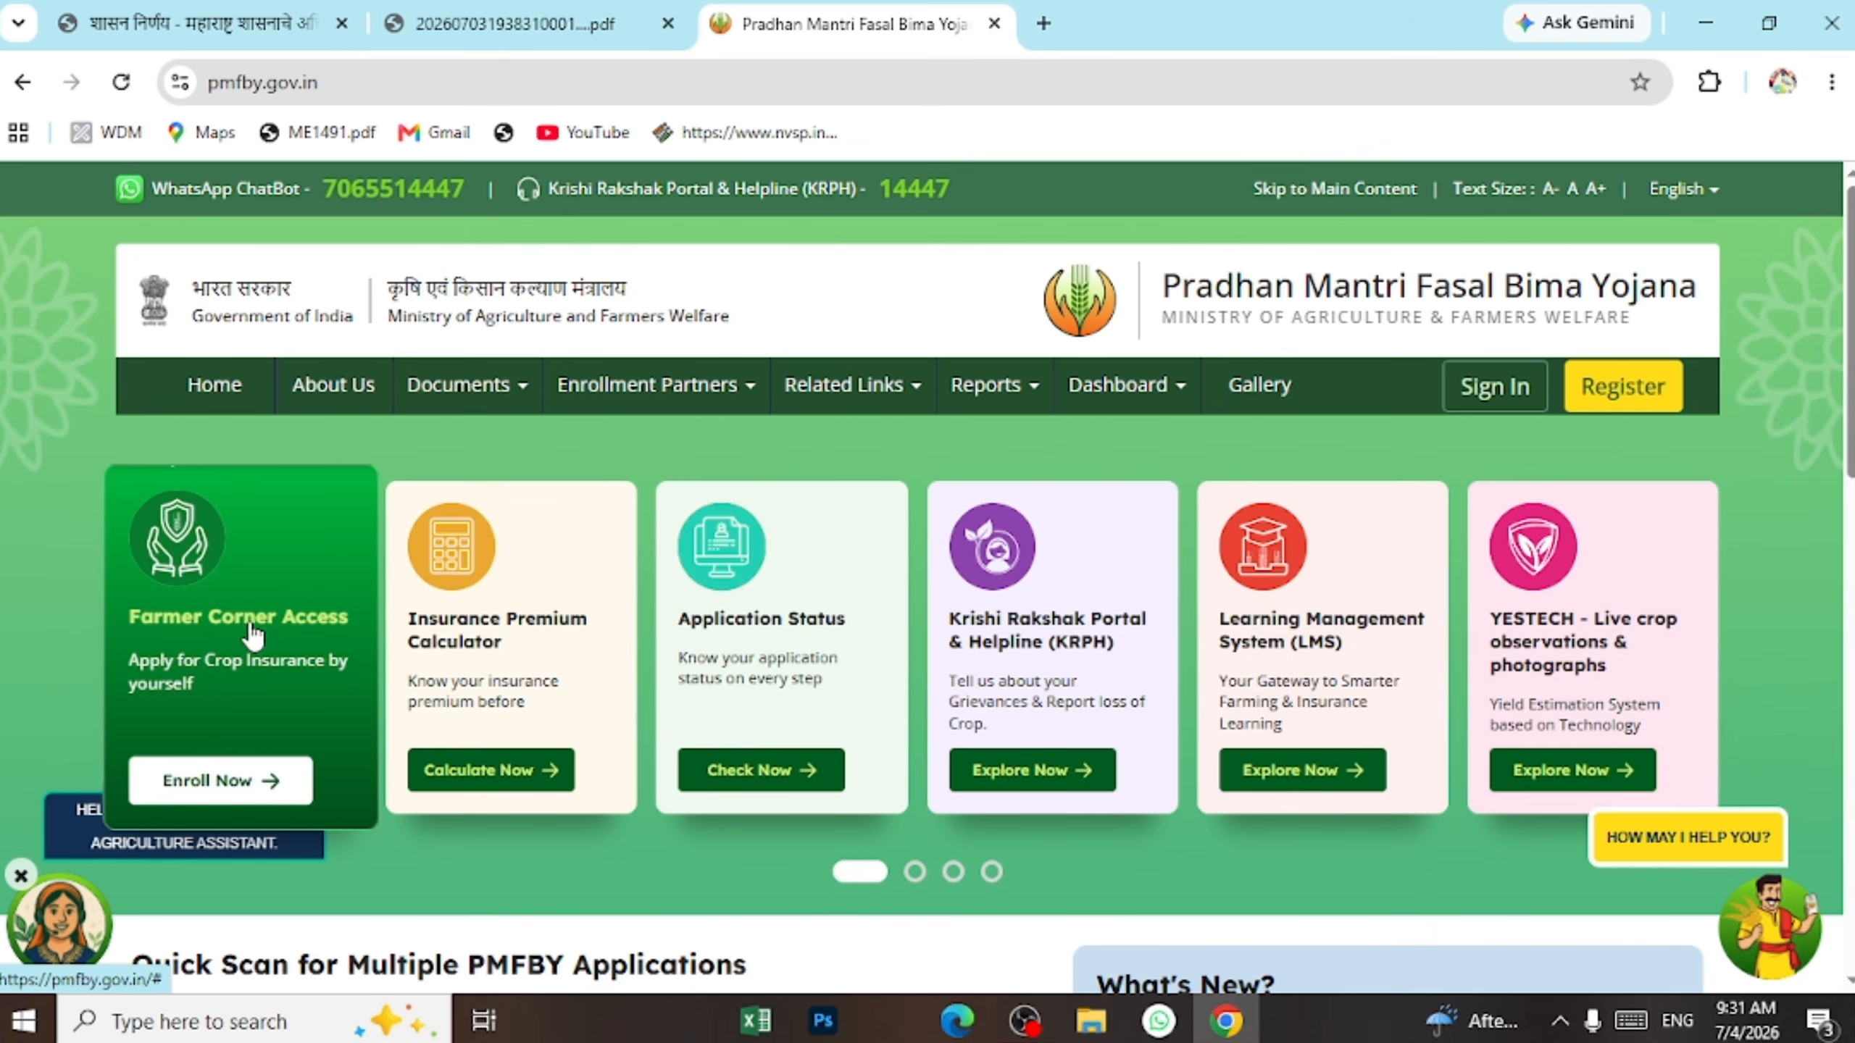
Open the mobile-number login for farmers from the Farmer Corner Access enrollment card.
{"action": "left_click", "coordinate": [226, 730]}
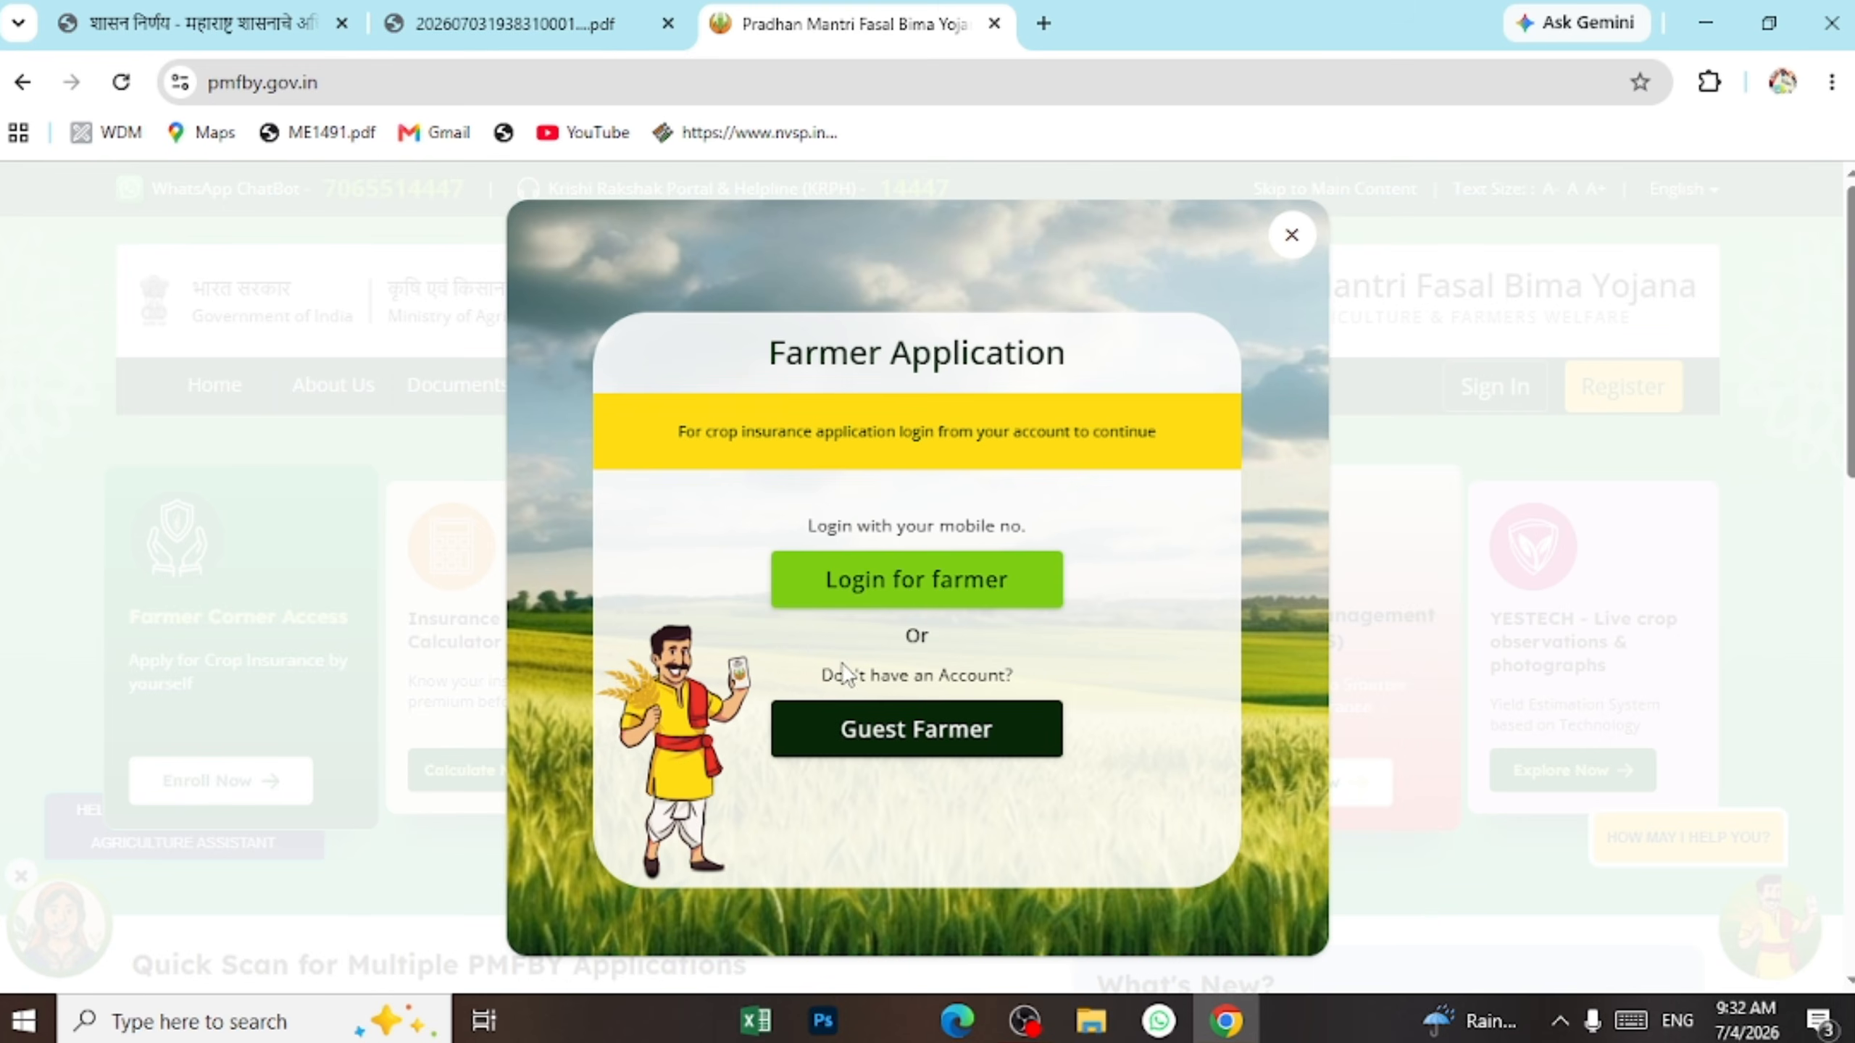
{"action": "left_click", "coordinate": [983, 577]}
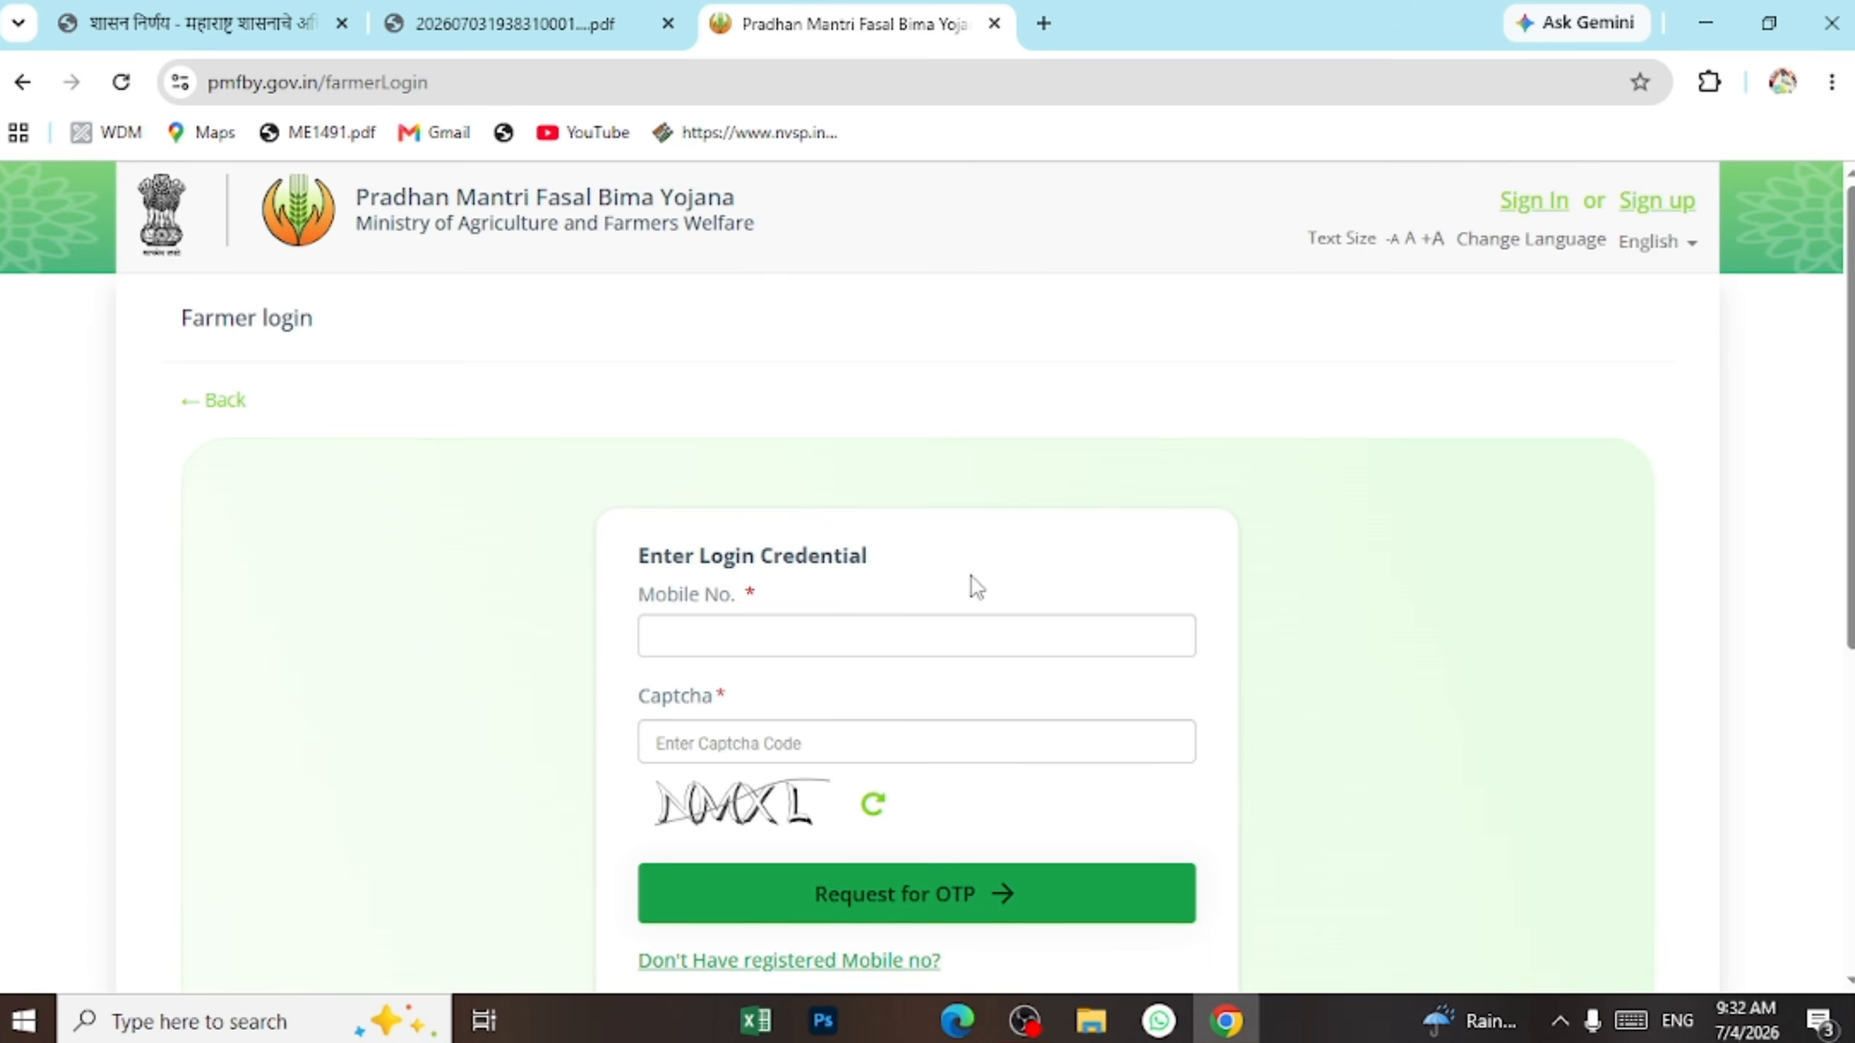
{"action": "scroll", "coordinate": [978, 588], "scroll_direction": "down", "scroll_amount": 3}
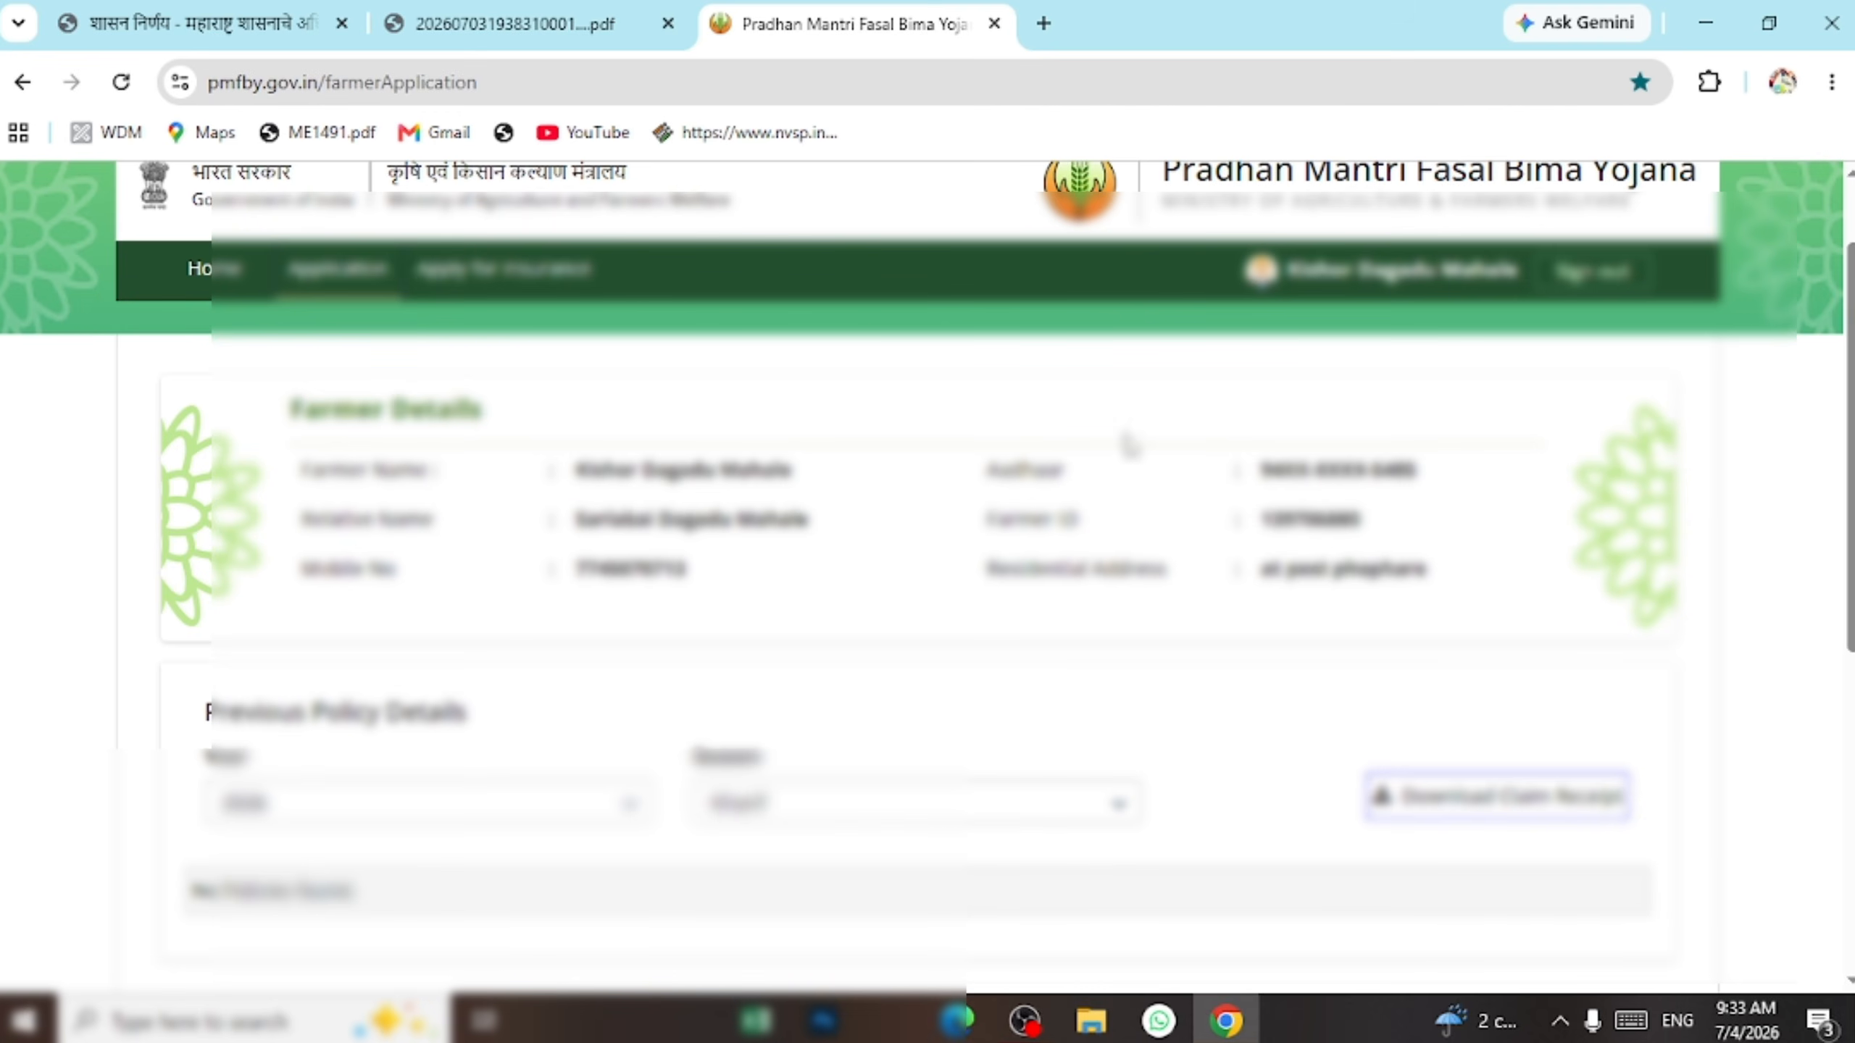
Review the farmer details, the previous policy details with their year options, and the linked farmer bank account.
{"action": "scroll", "coordinate": [1446, 488], "scroll_direction": "down", "scroll_amount": 3}
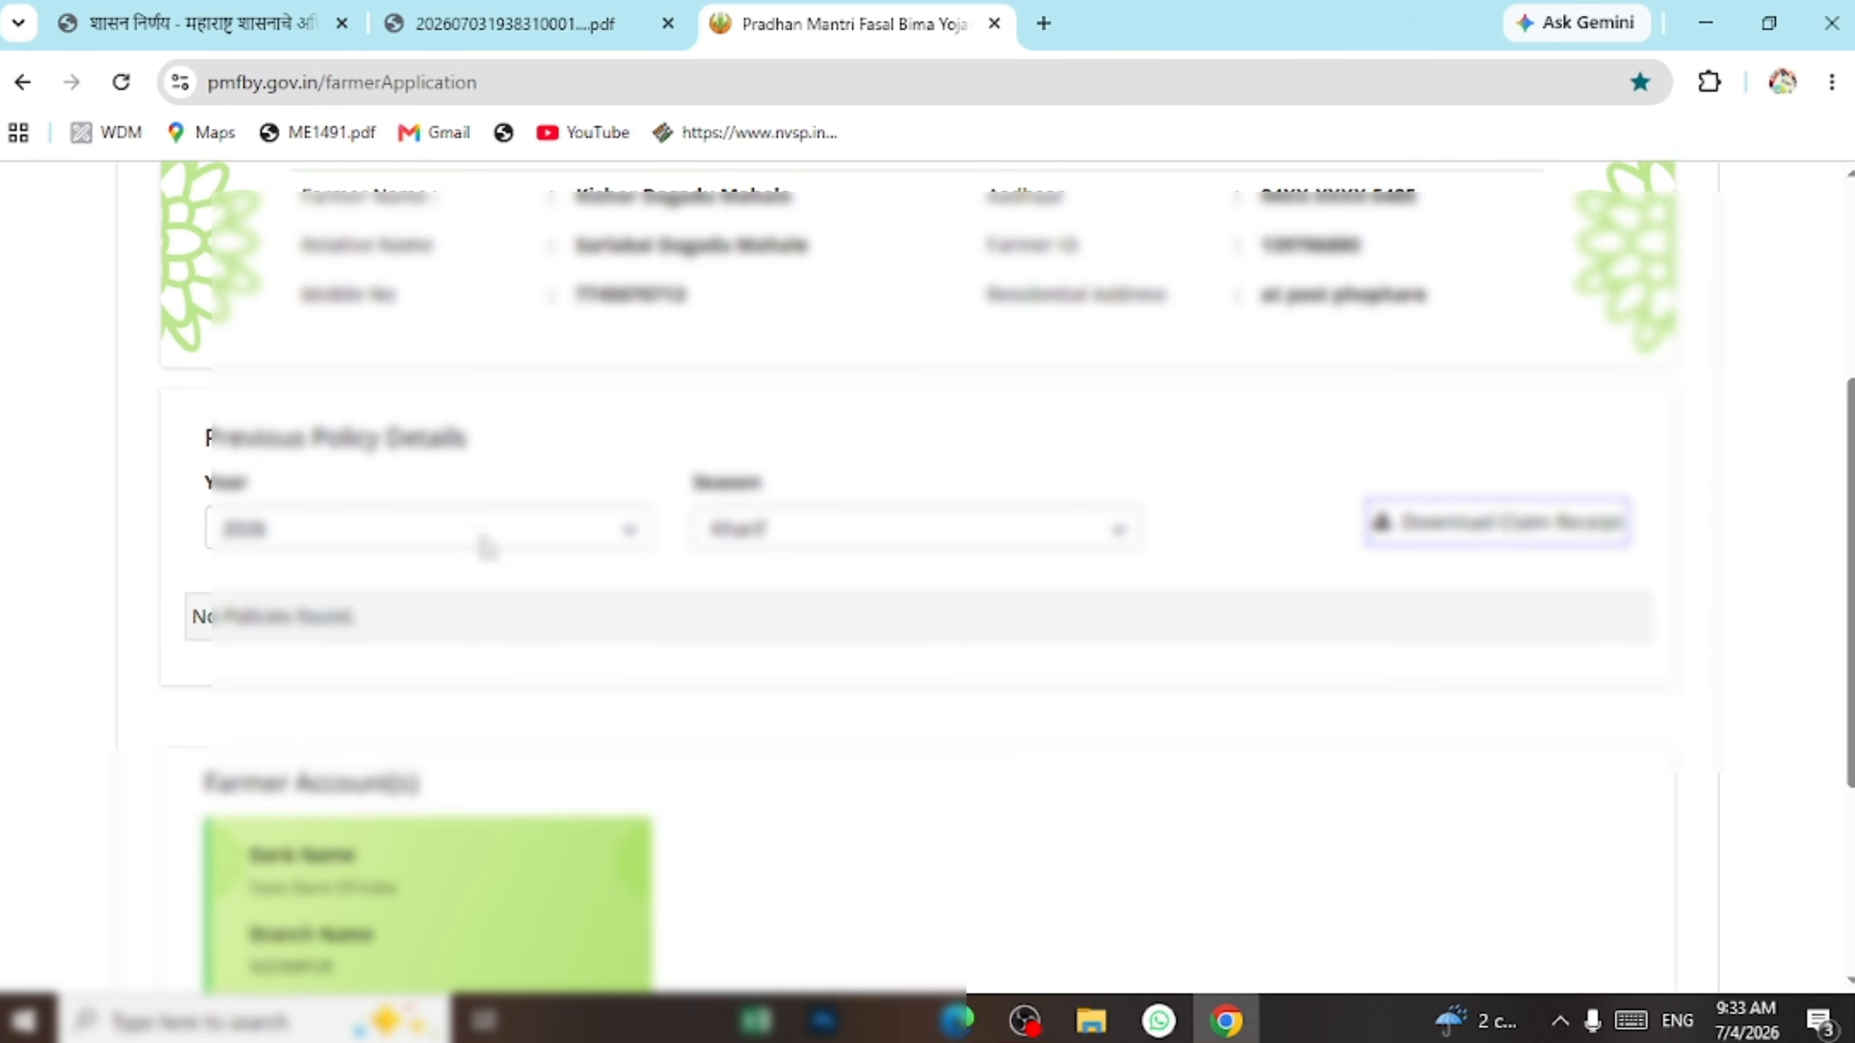
{"action": "left_click", "coordinate": [512, 526]}
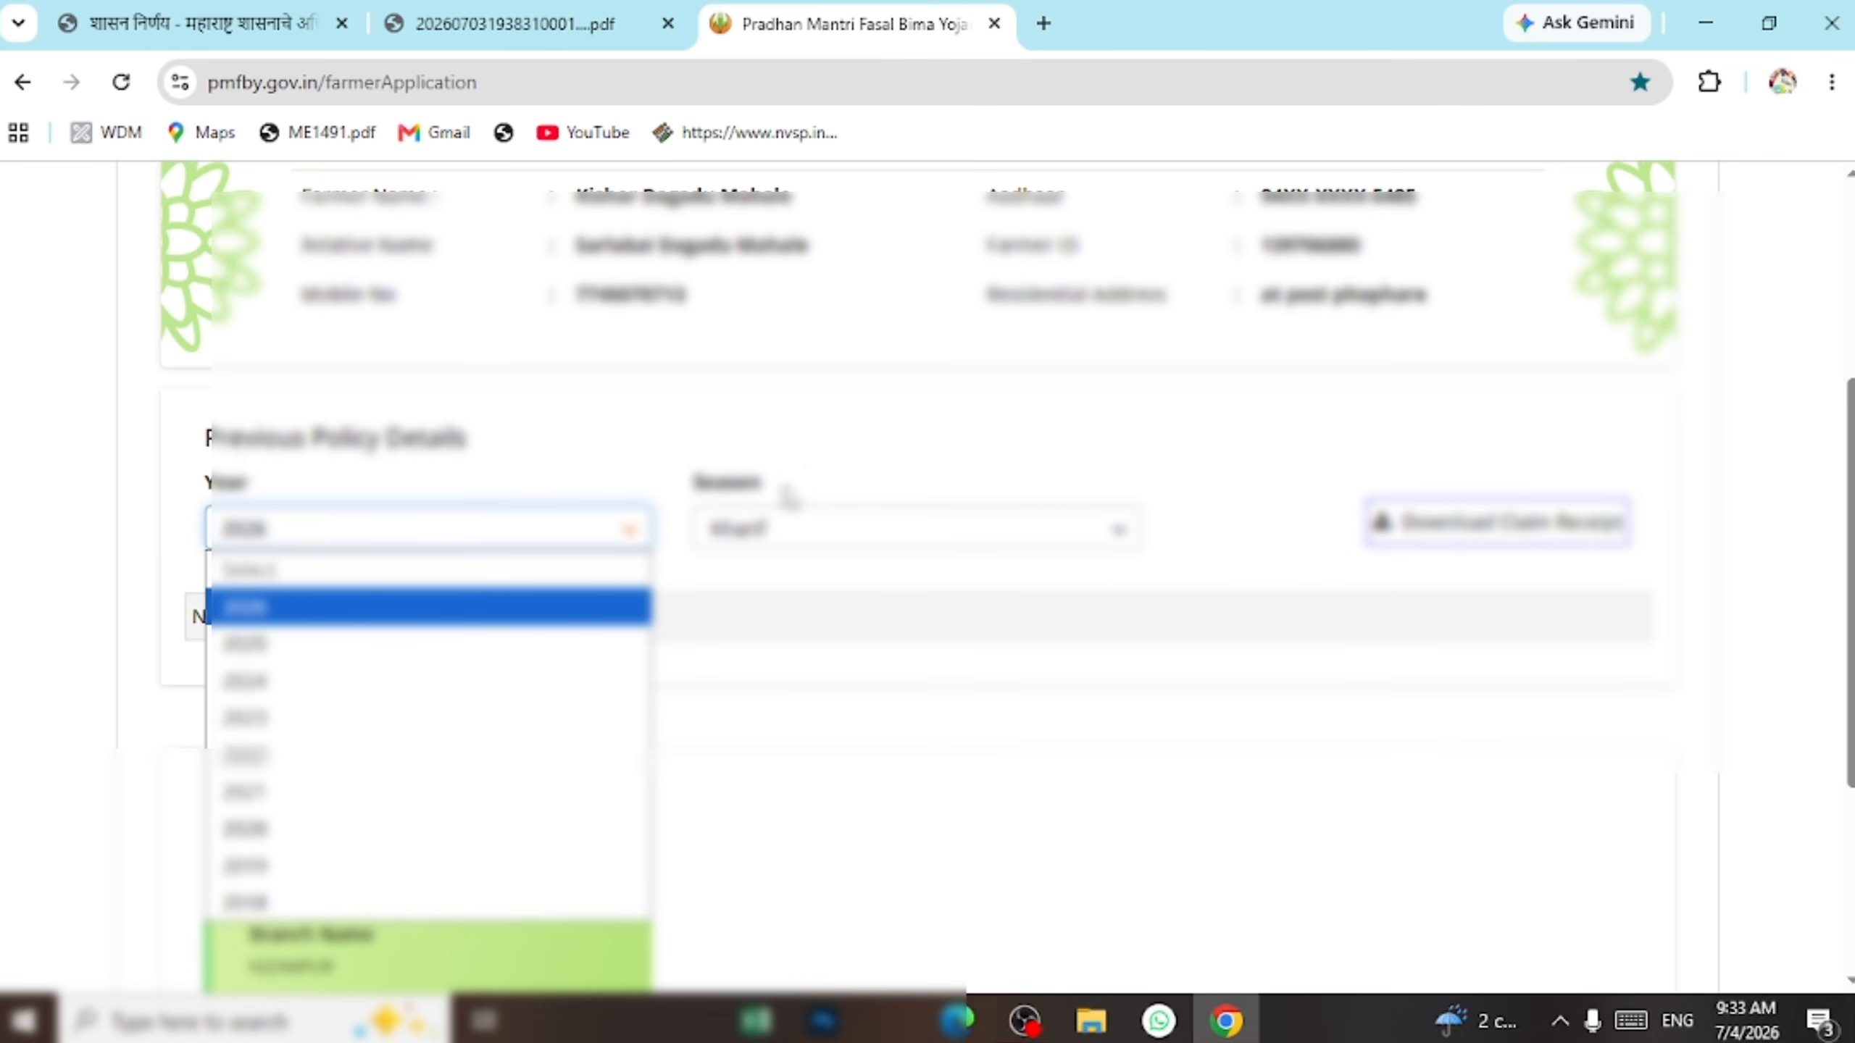
{"action": "left_click", "coordinate": [924, 437]}
{"action": "left_click", "coordinate": [924, 442]}
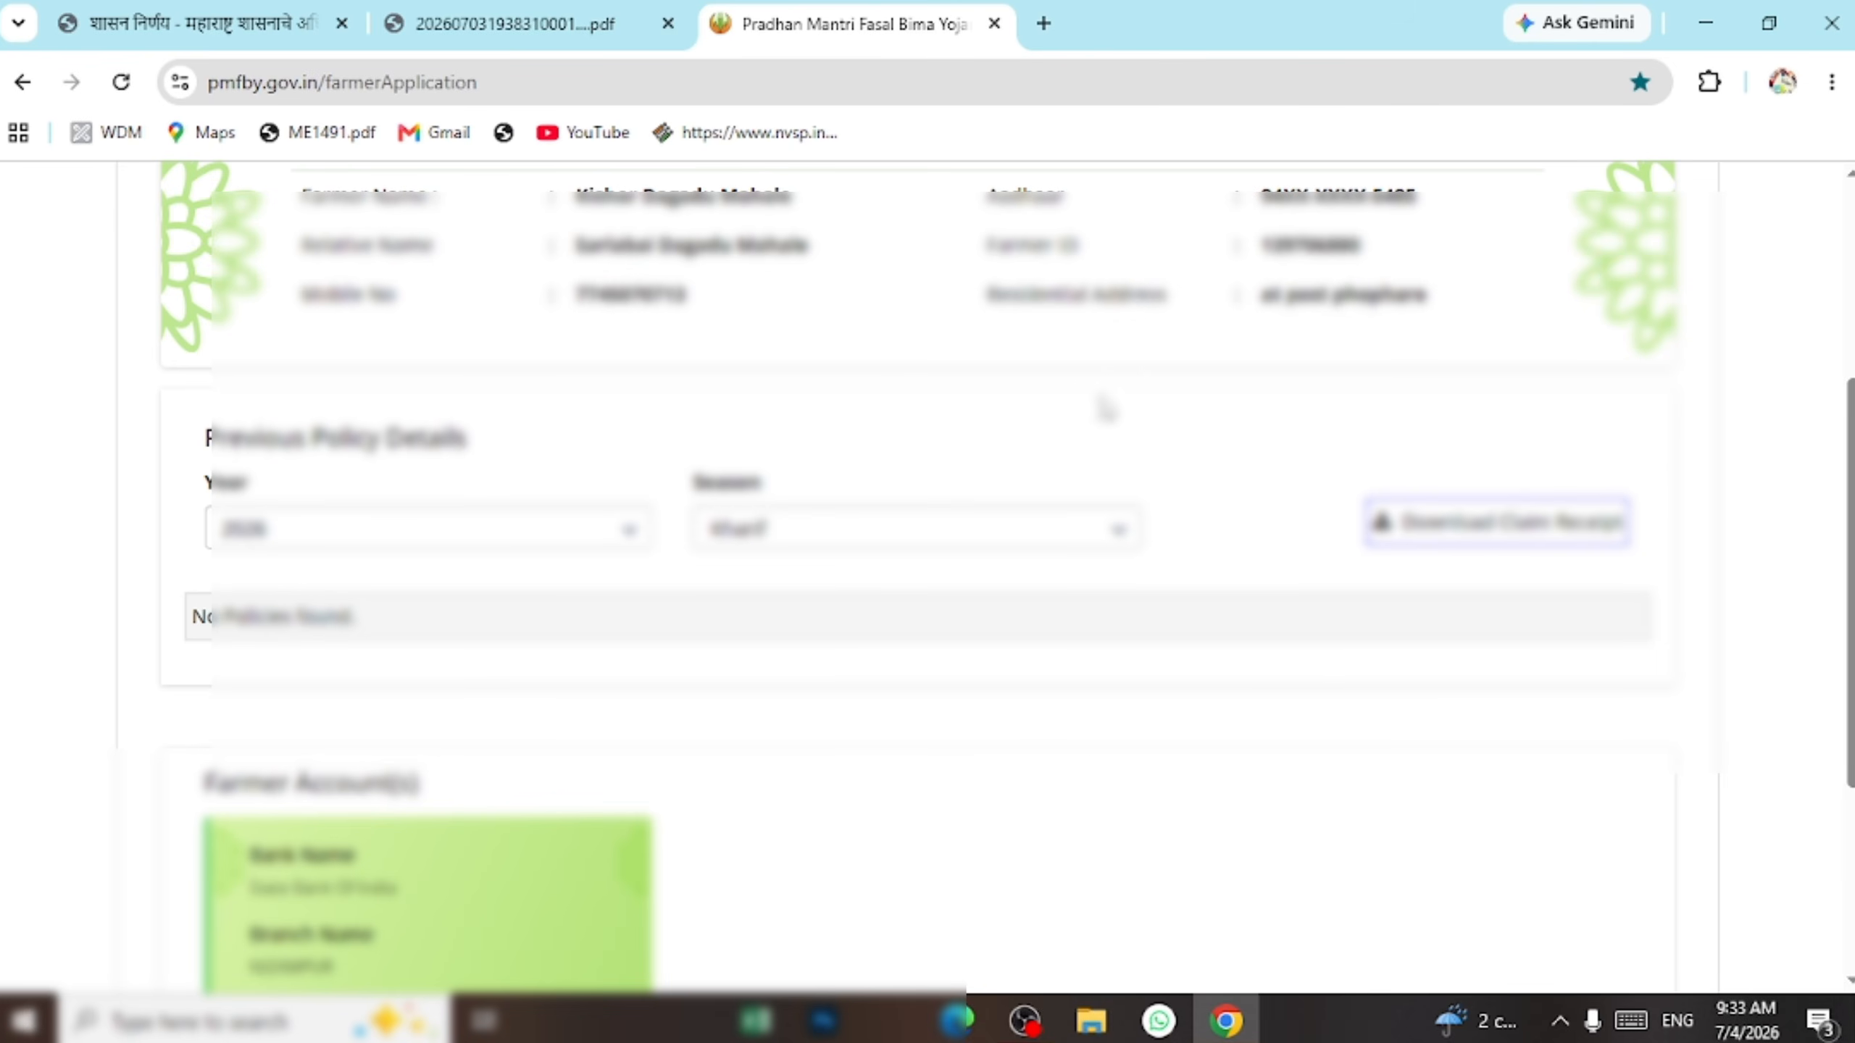
{"action": "scroll", "coordinate": [1092, 407], "scroll_direction": "down", "scroll_amount": 3}
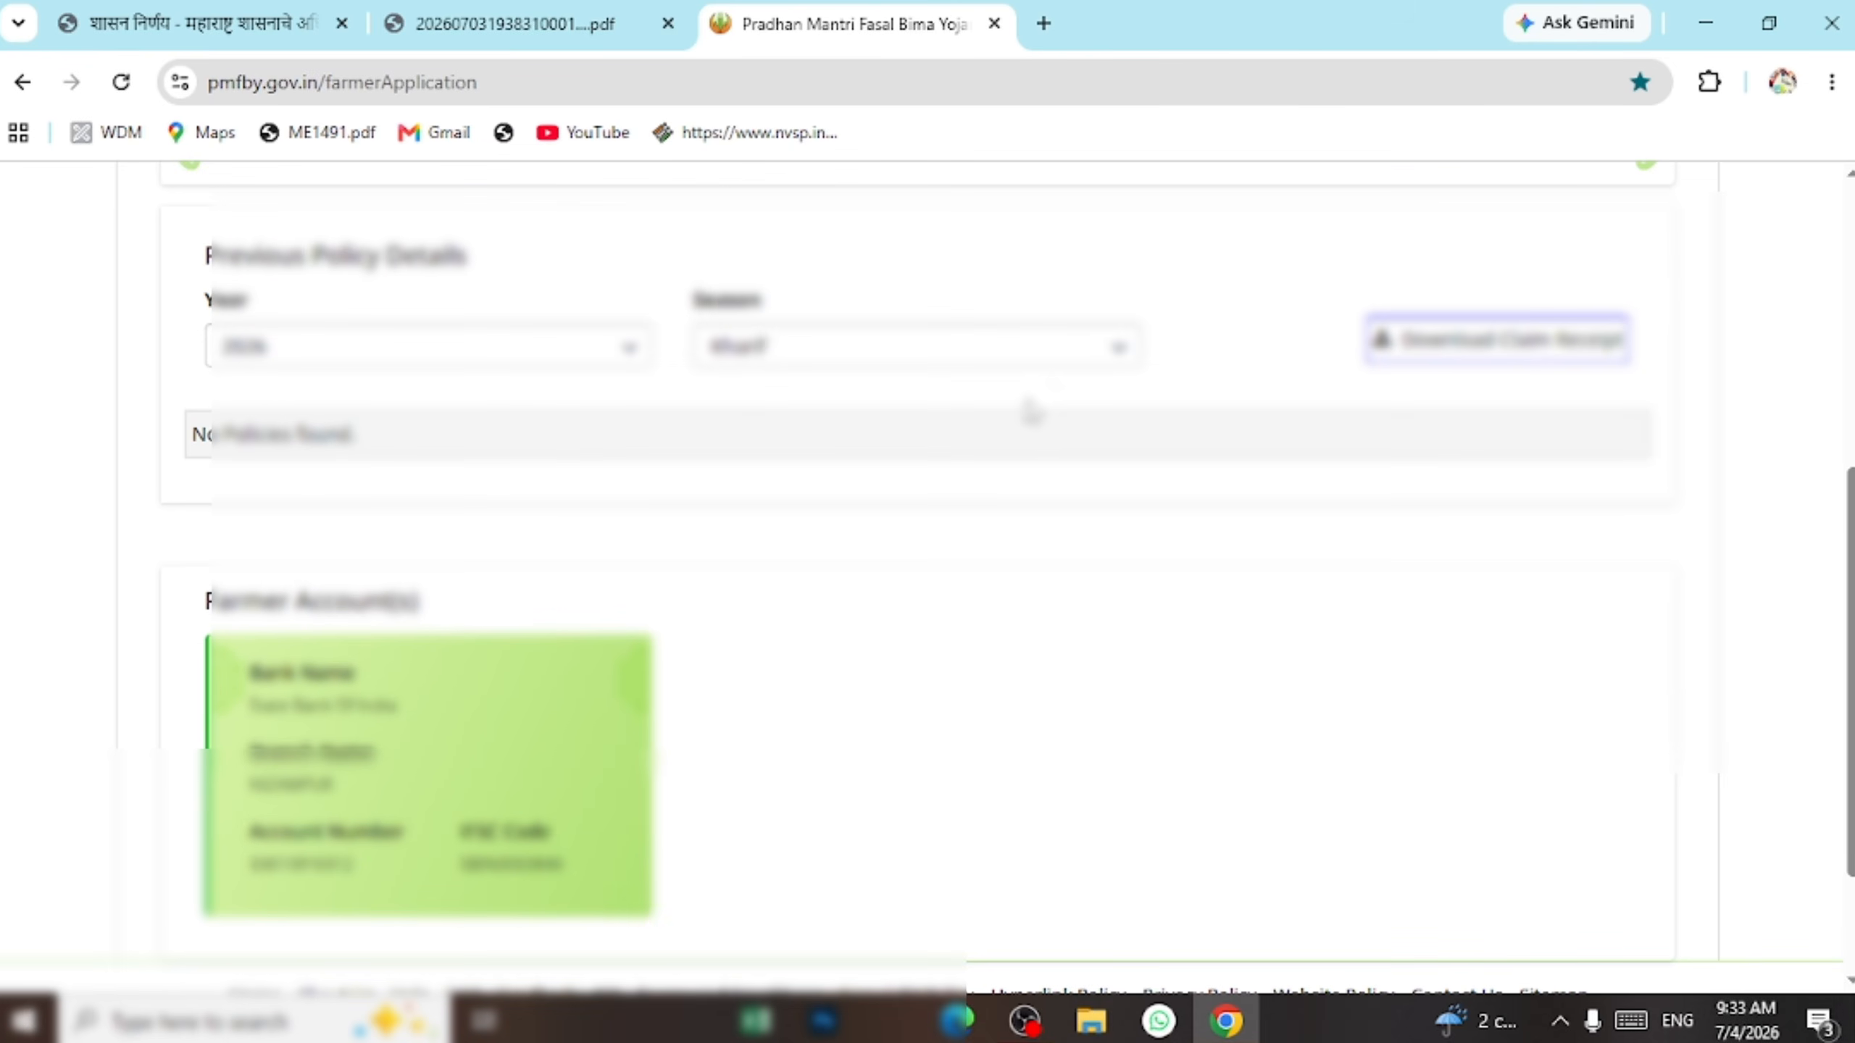
{"action": "scroll", "coordinate": [982, 419], "scroll_direction": "down", "scroll_amount": 3}
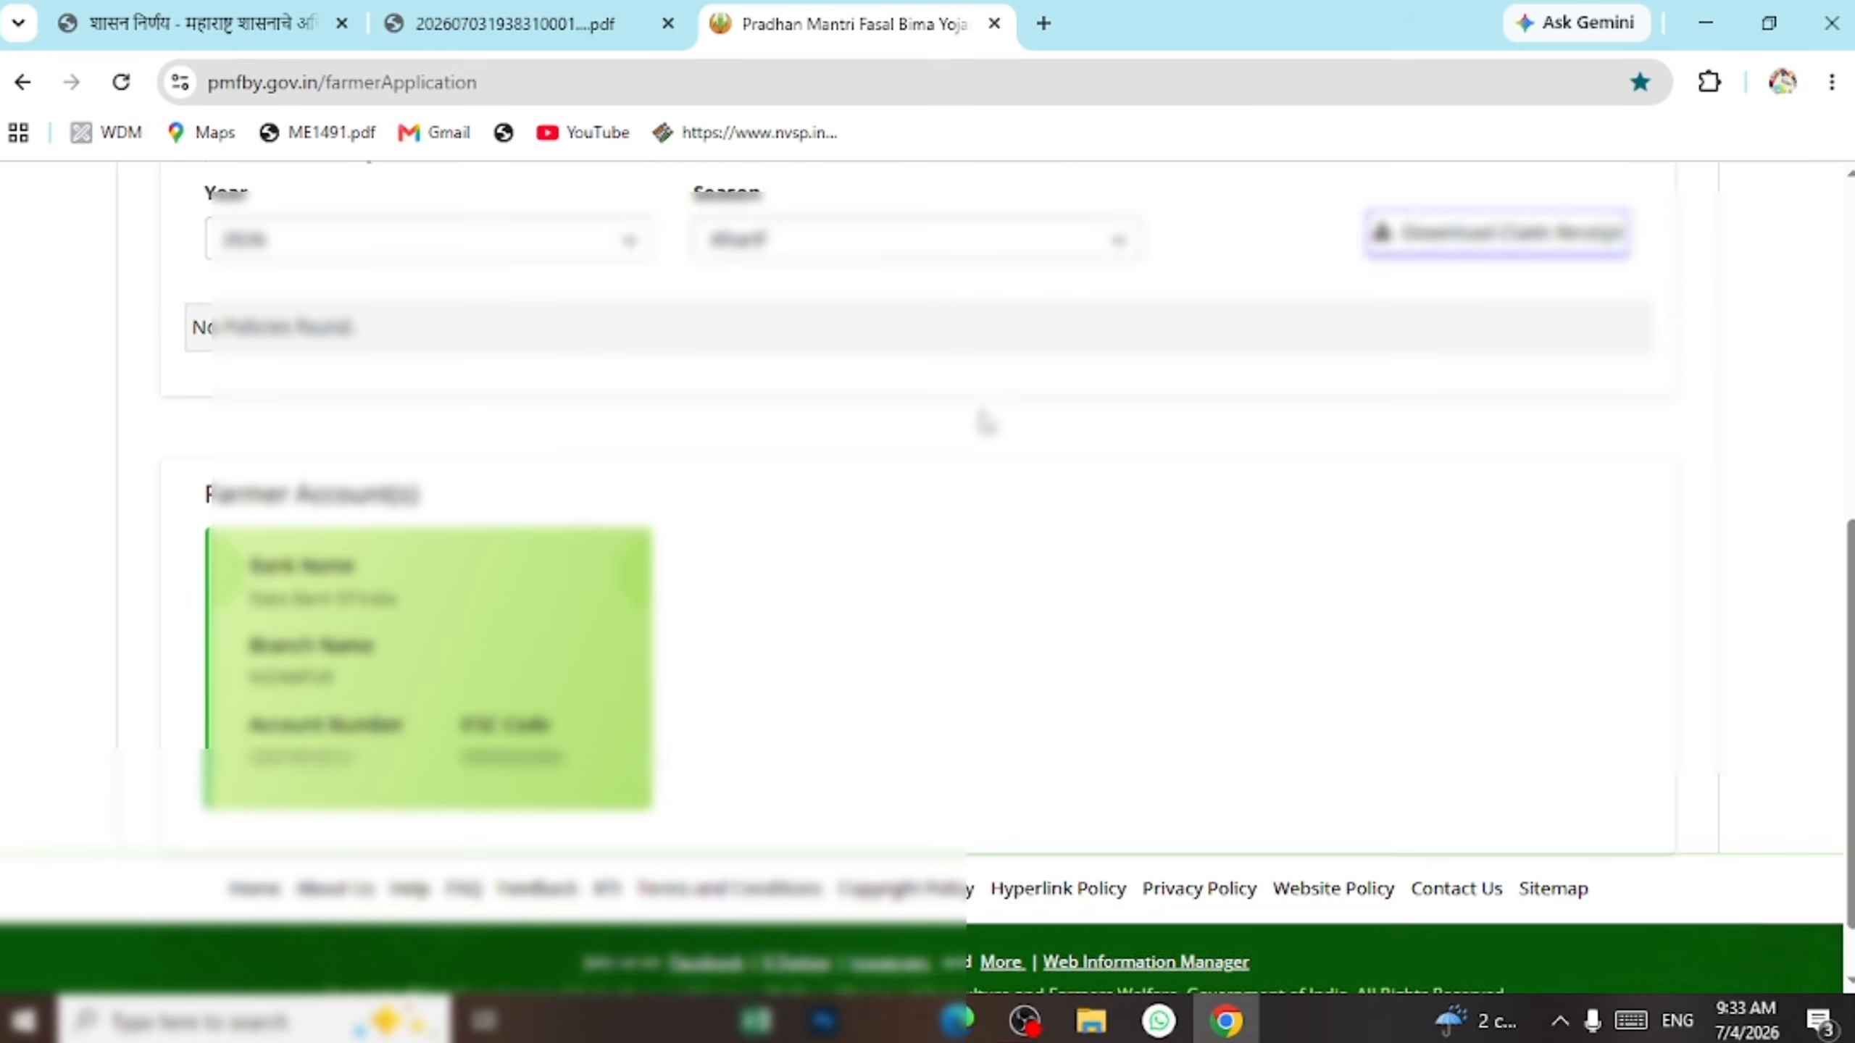
{"action": "scroll", "coordinate": [985, 421], "scroll_direction": "up", "scroll_amount": 12}
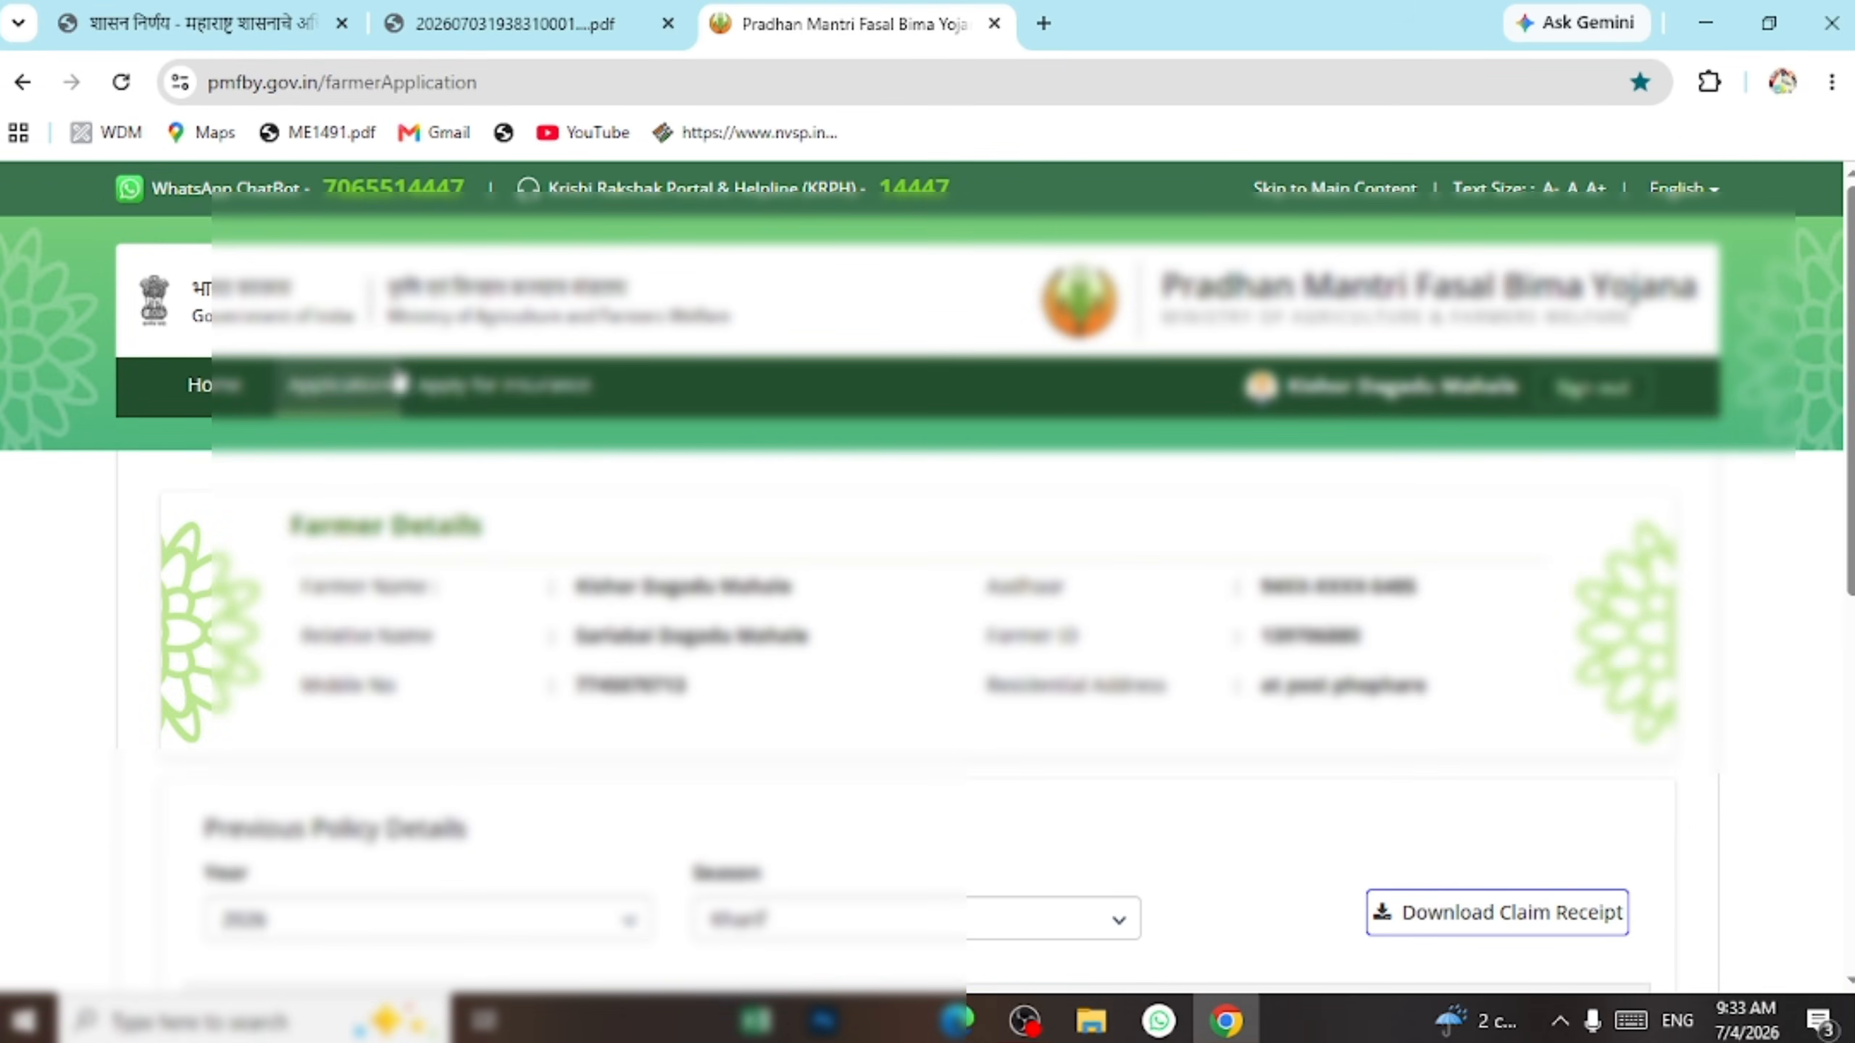
Open the crop insurance application form and choose Pradhan Mantri Fasal Bima Yojana as the scheme.
{"action": "left_click", "coordinate": [553, 404]}
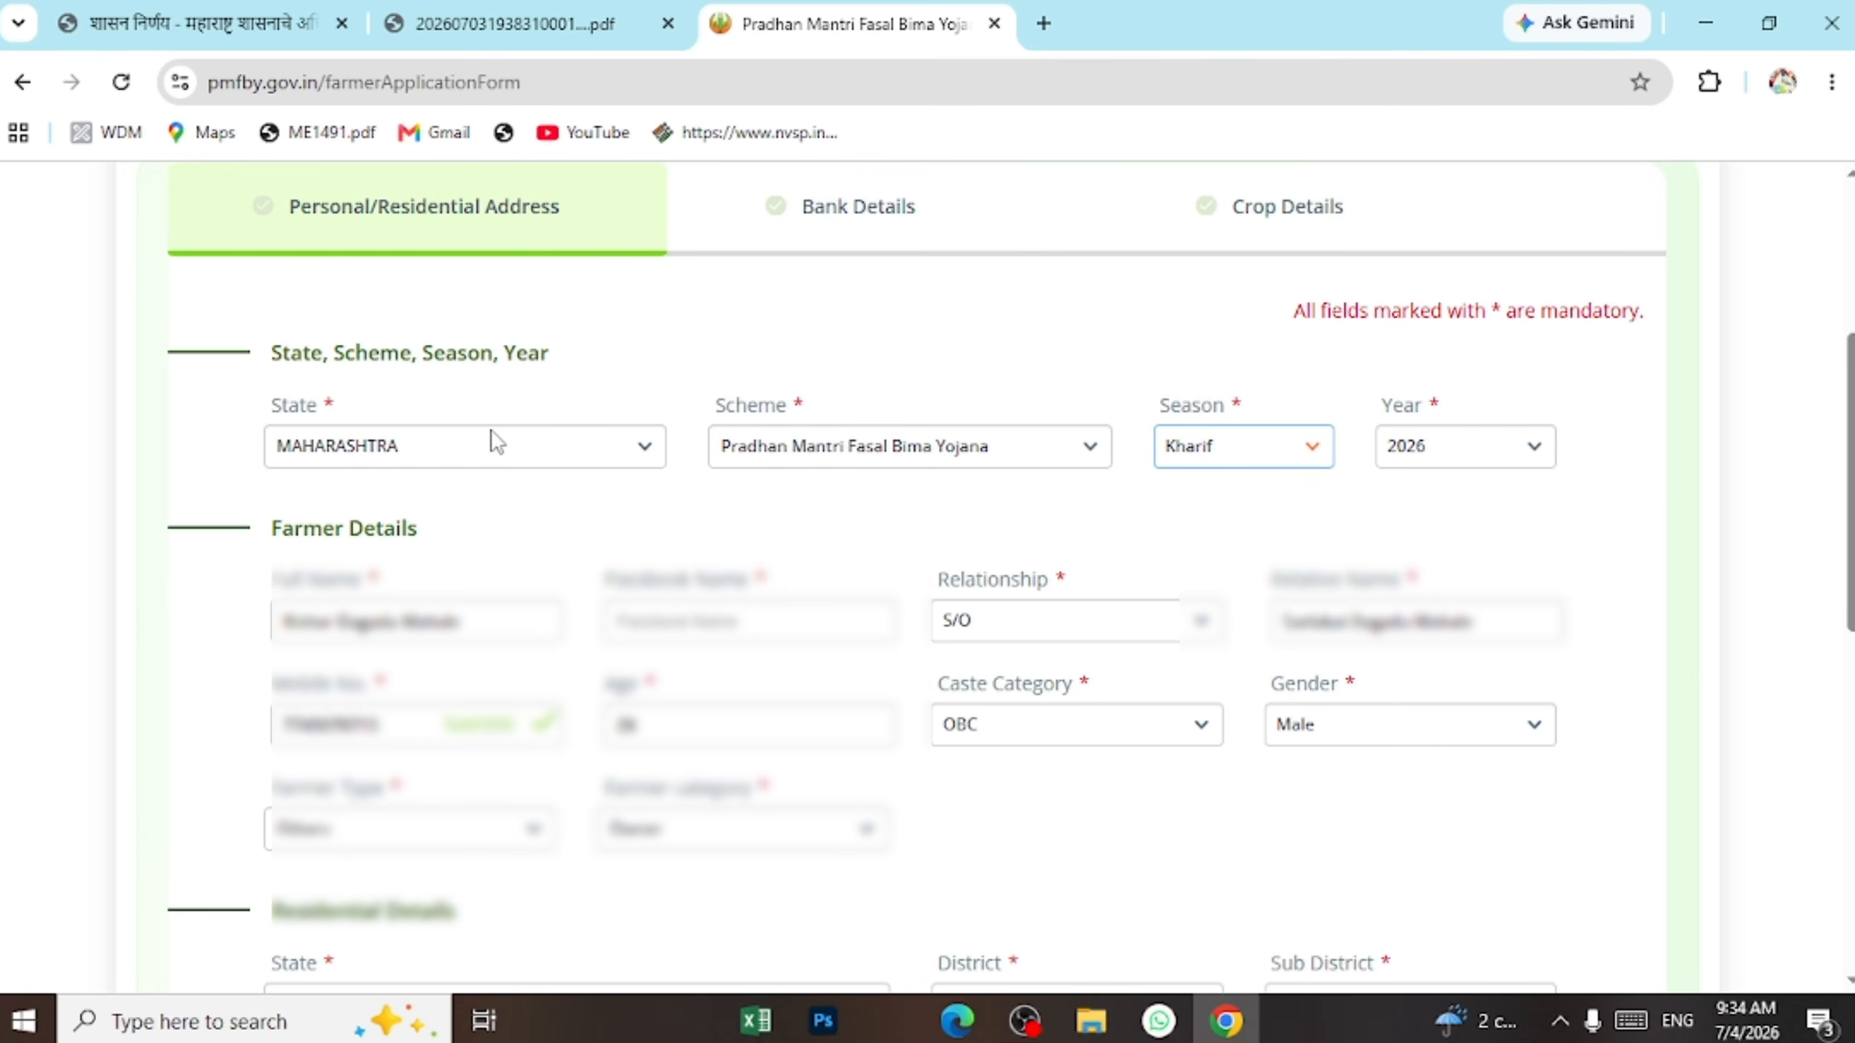
{"action": "left_click", "coordinate": [865, 465]}
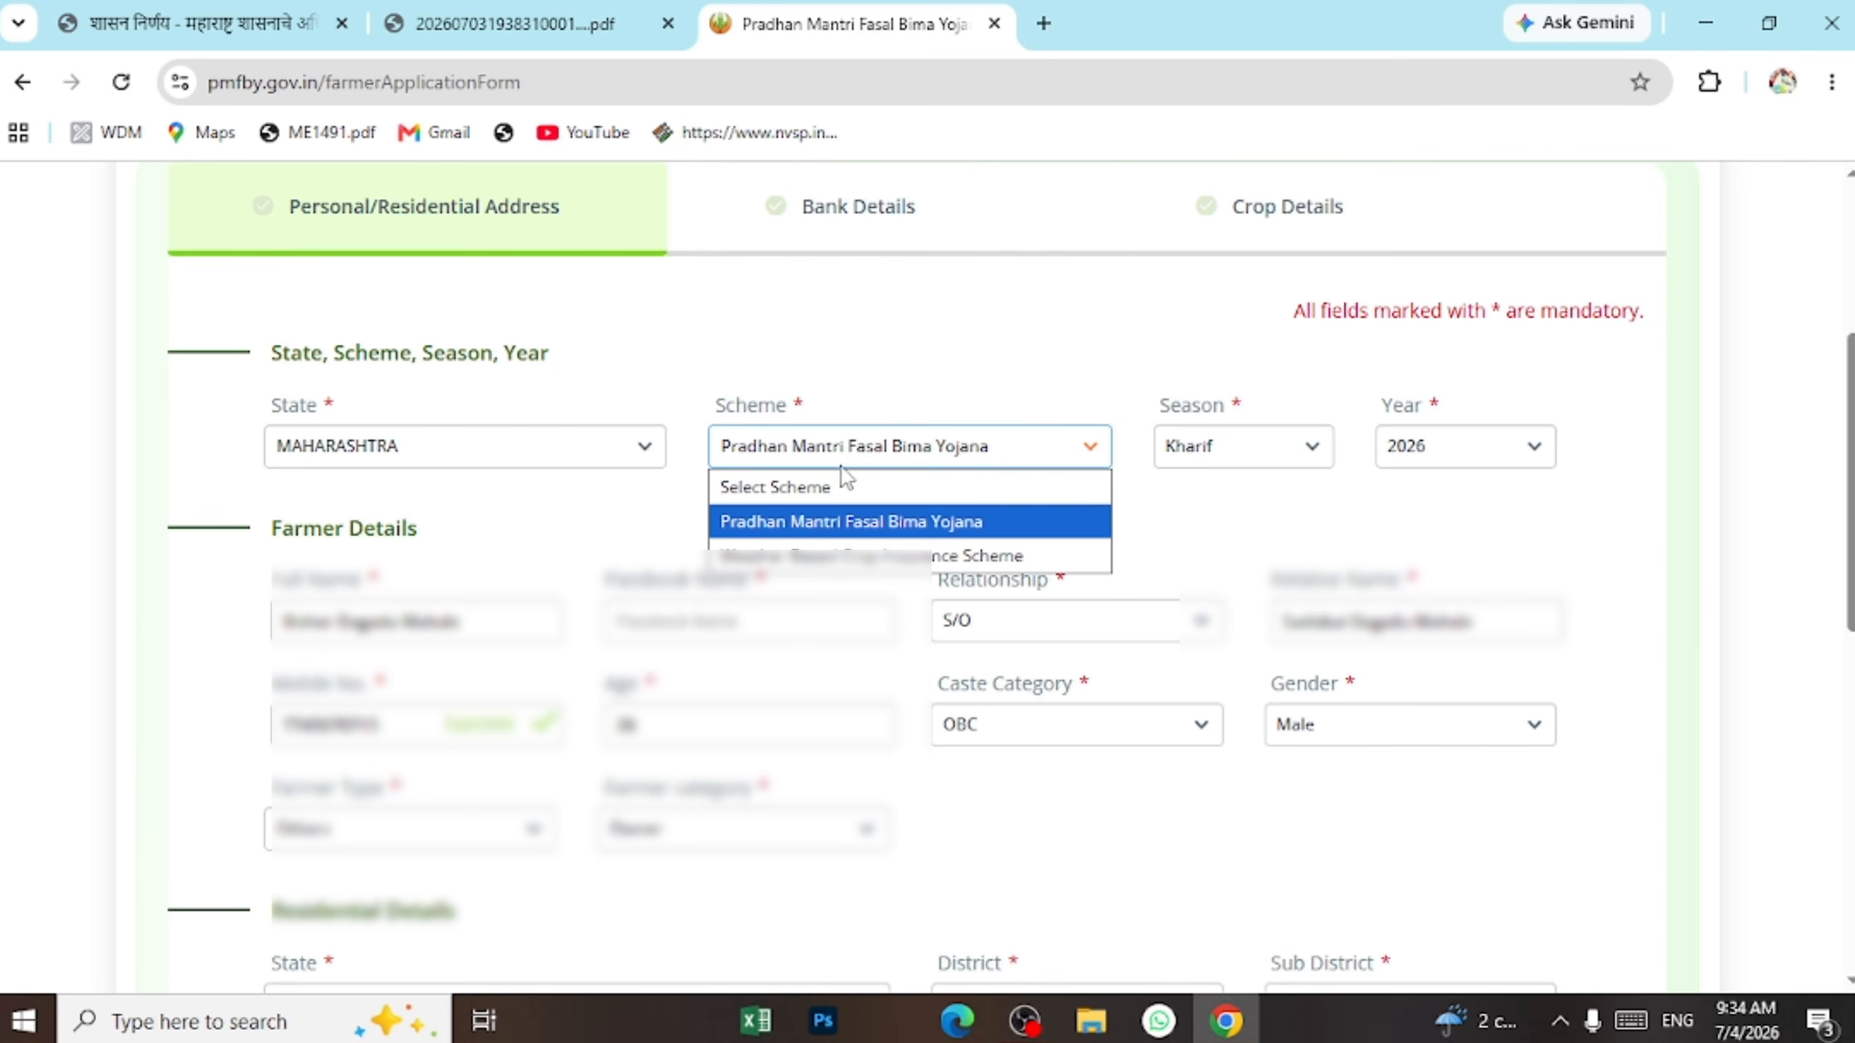
{"action": "left_click", "coordinate": [870, 526]}
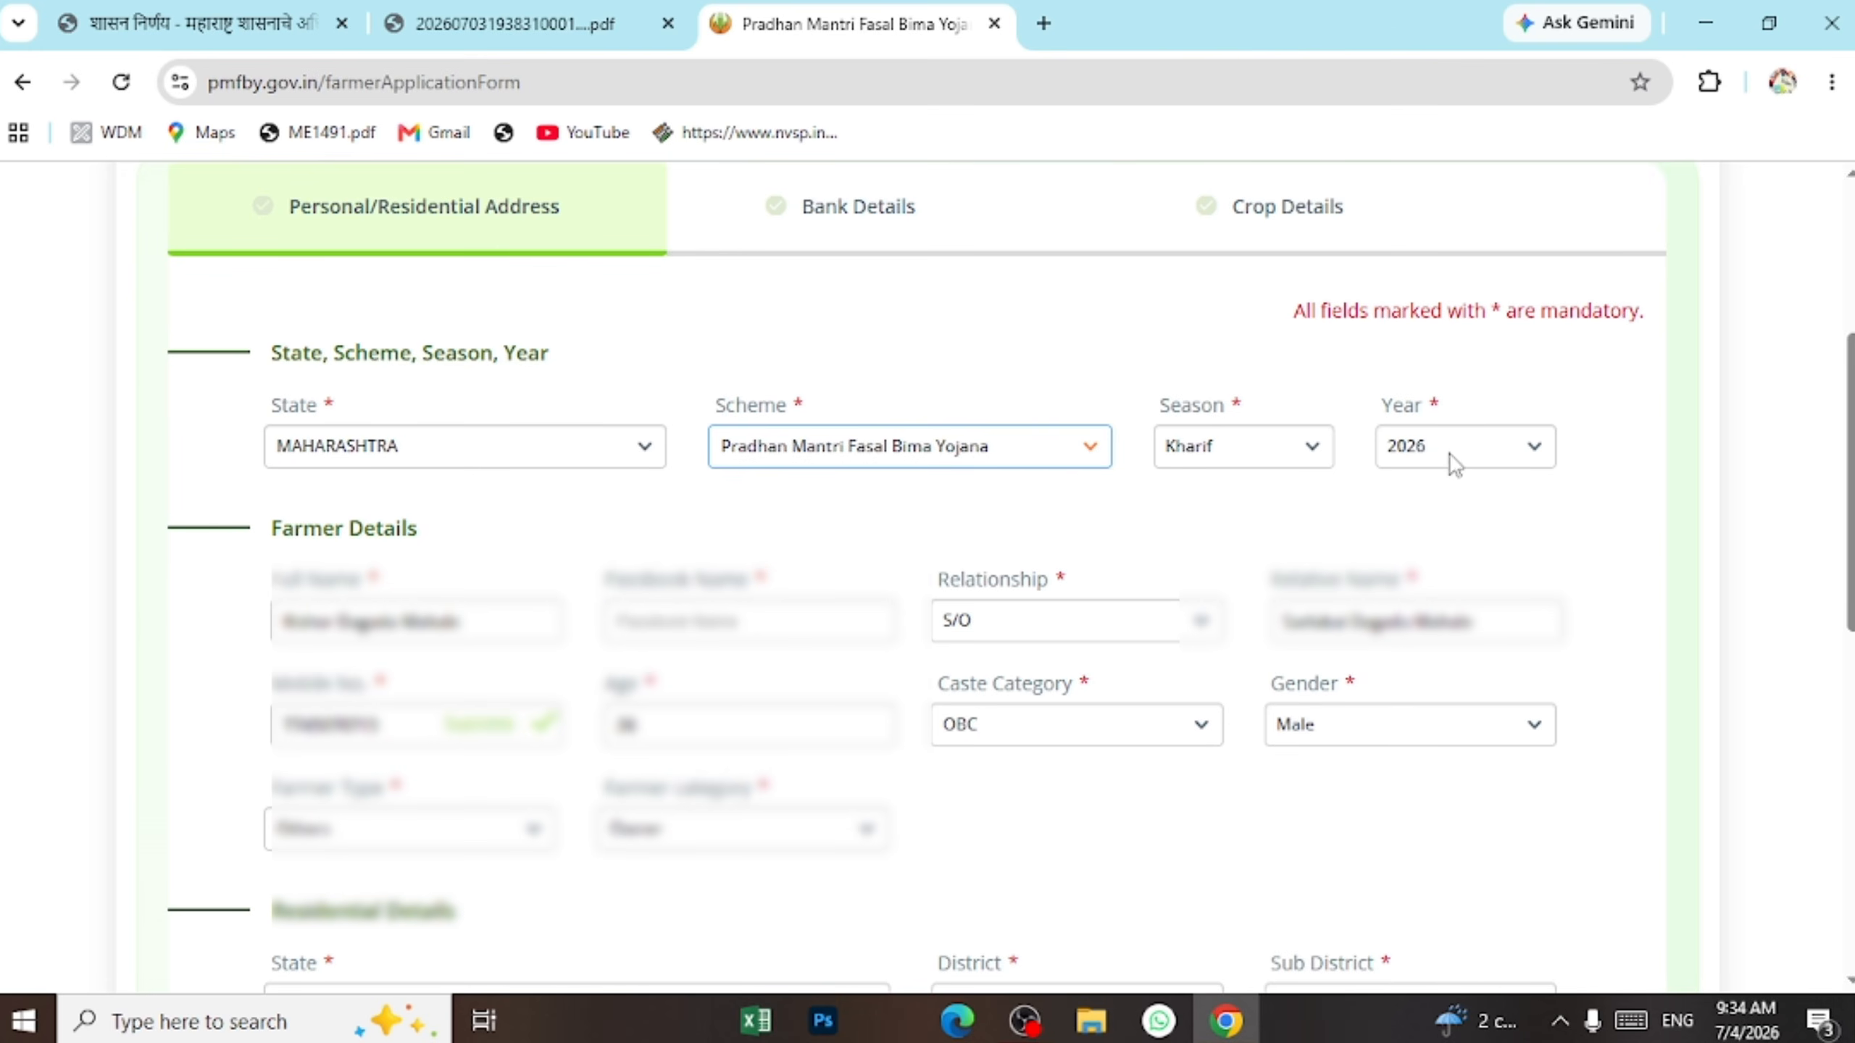
Set the farmer type to Marginal and the farmer category to Owner in the farmer details.
{"action": "scroll", "coordinate": [847, 610], "scroll_direction": "down", "scroll_amount": 3}
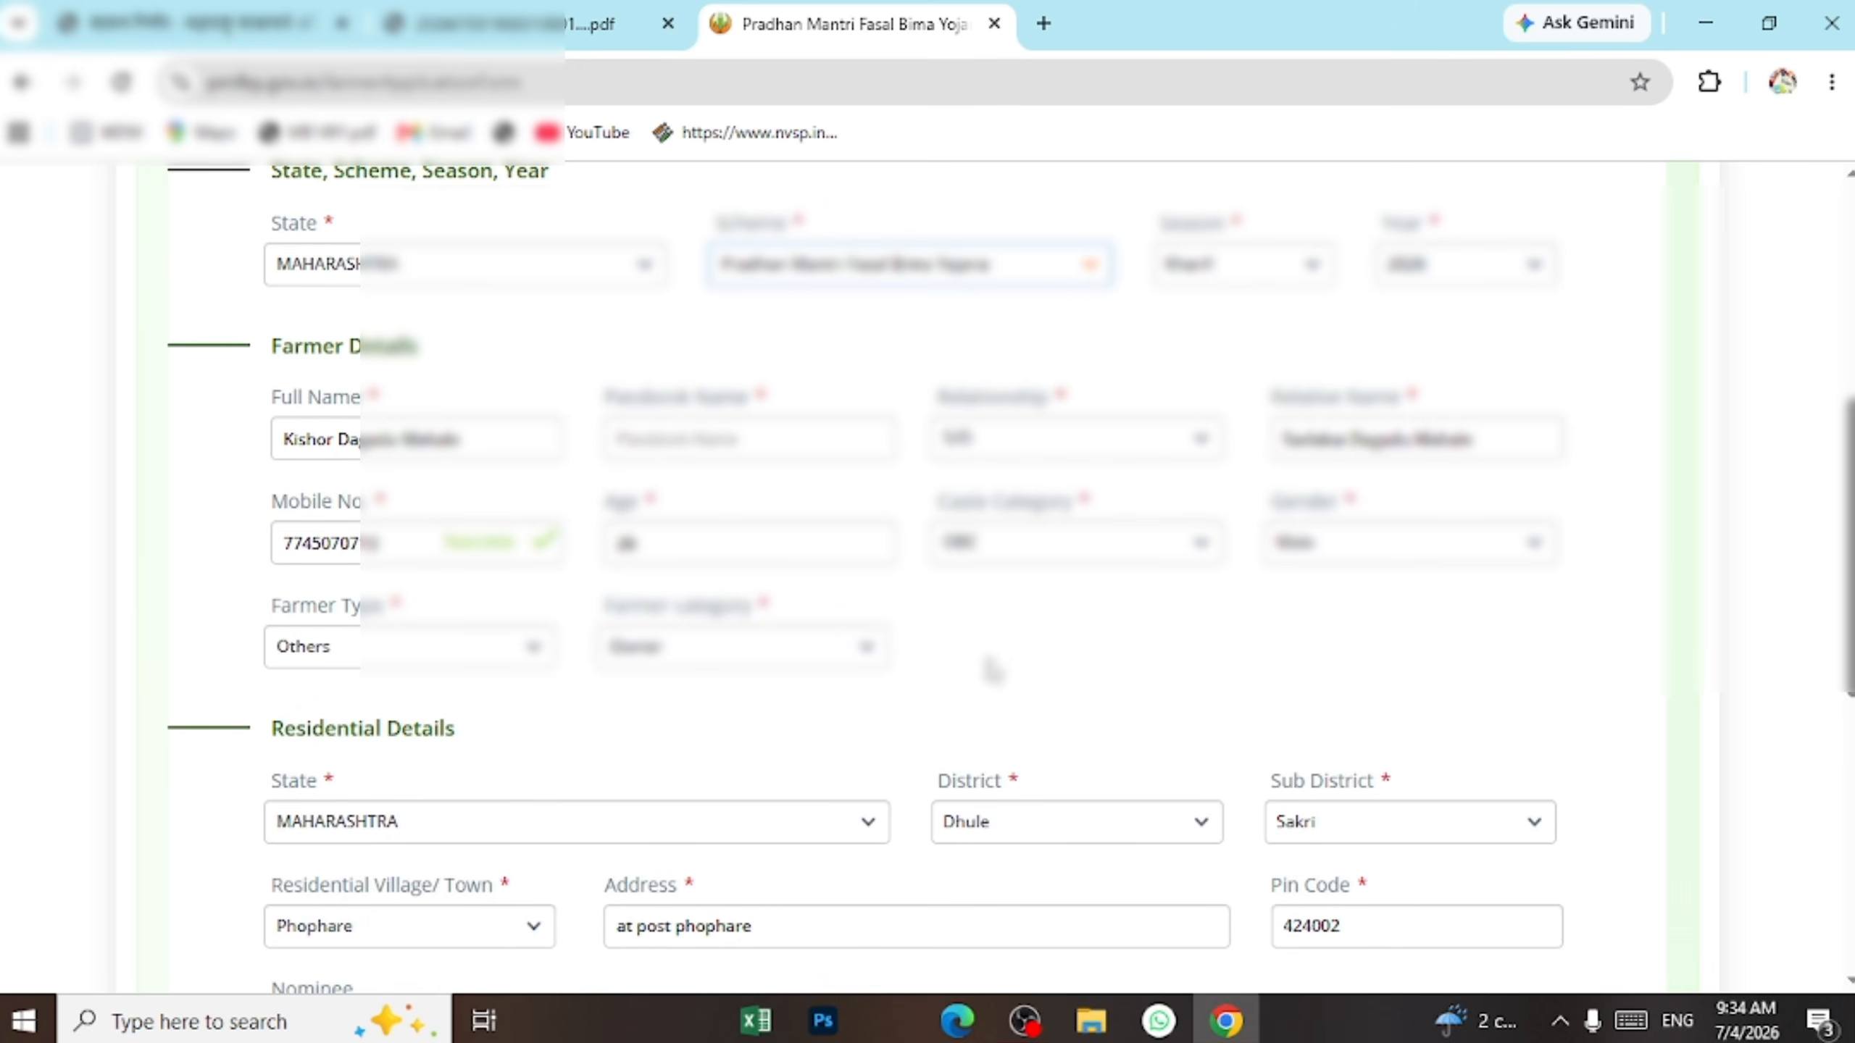
{"action": "scroll", "coordinate": [402, 277], "scroll_direction": "down", "scroll_amount": 5}
{"action": "left_click", "coordinate": [402, 279]}
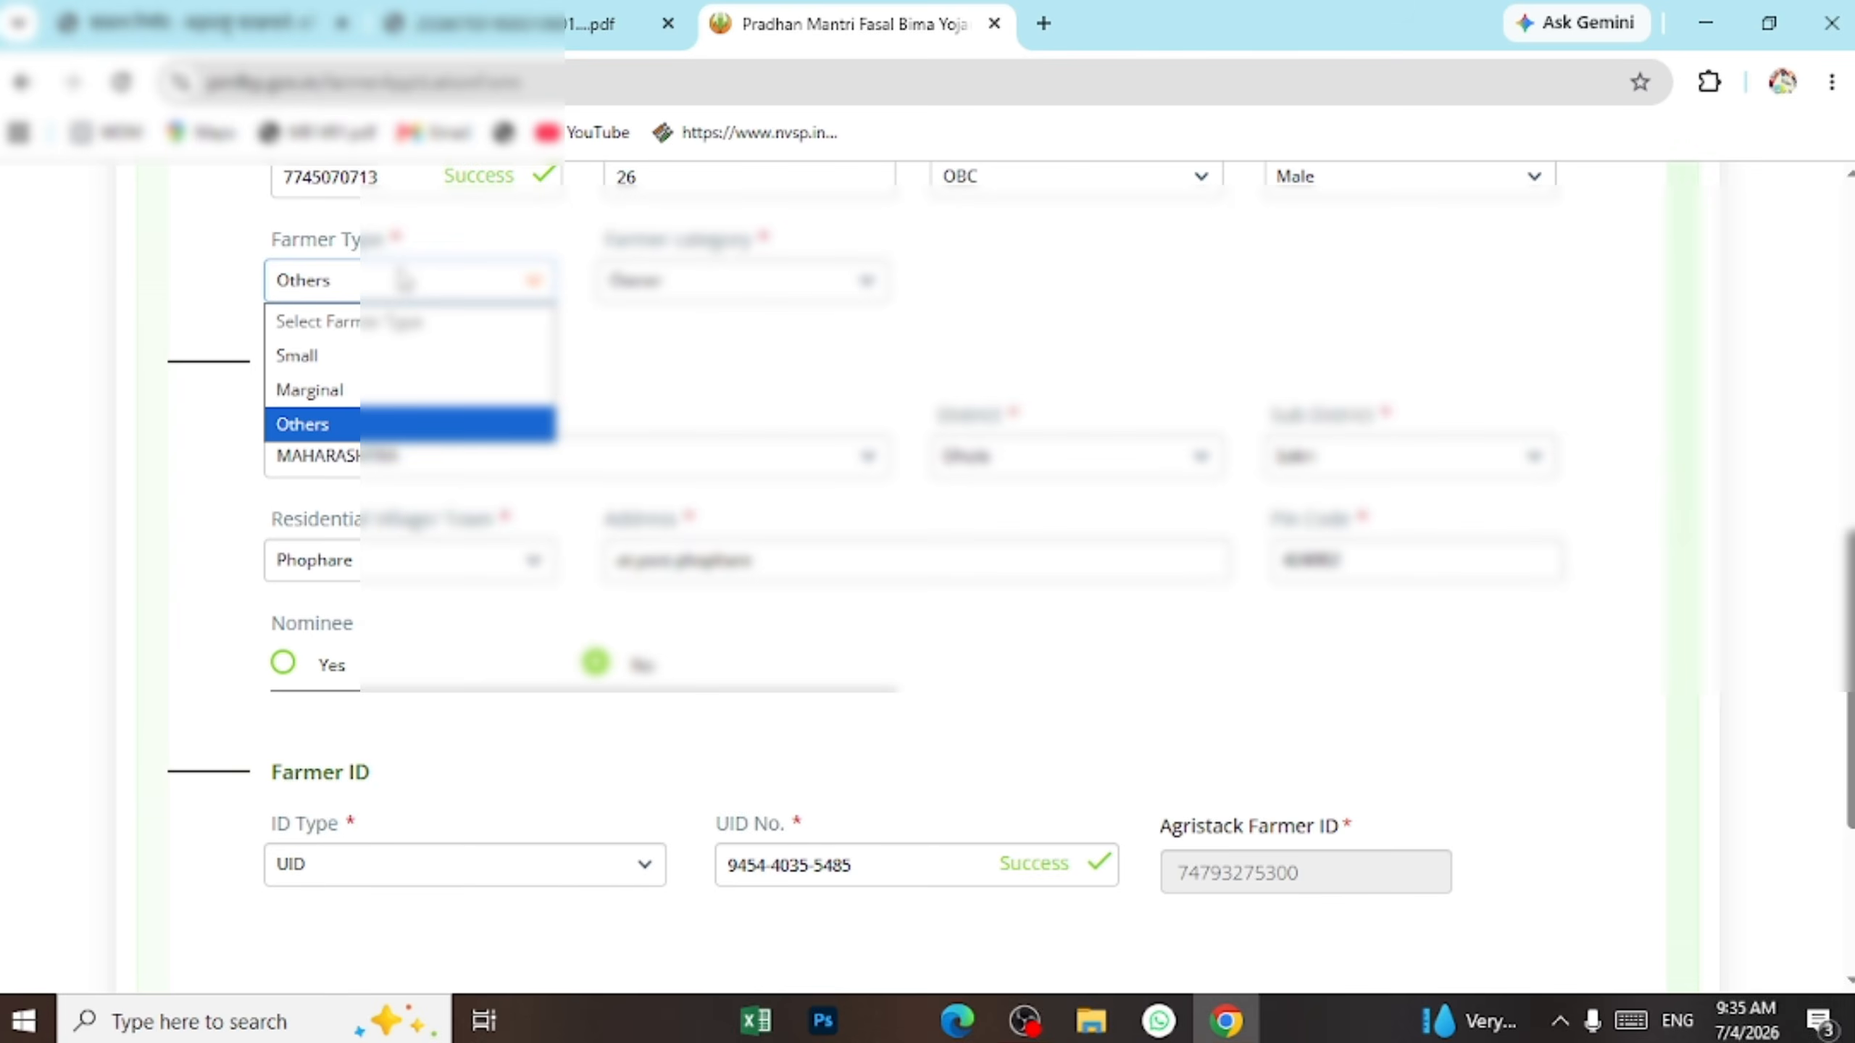
{"action": "left_click", "coordinate": [383, 392]}
{"action": "scroll", "coordinate": [720, 284], "scroll_direction": "up", "scroll_amount": 1}
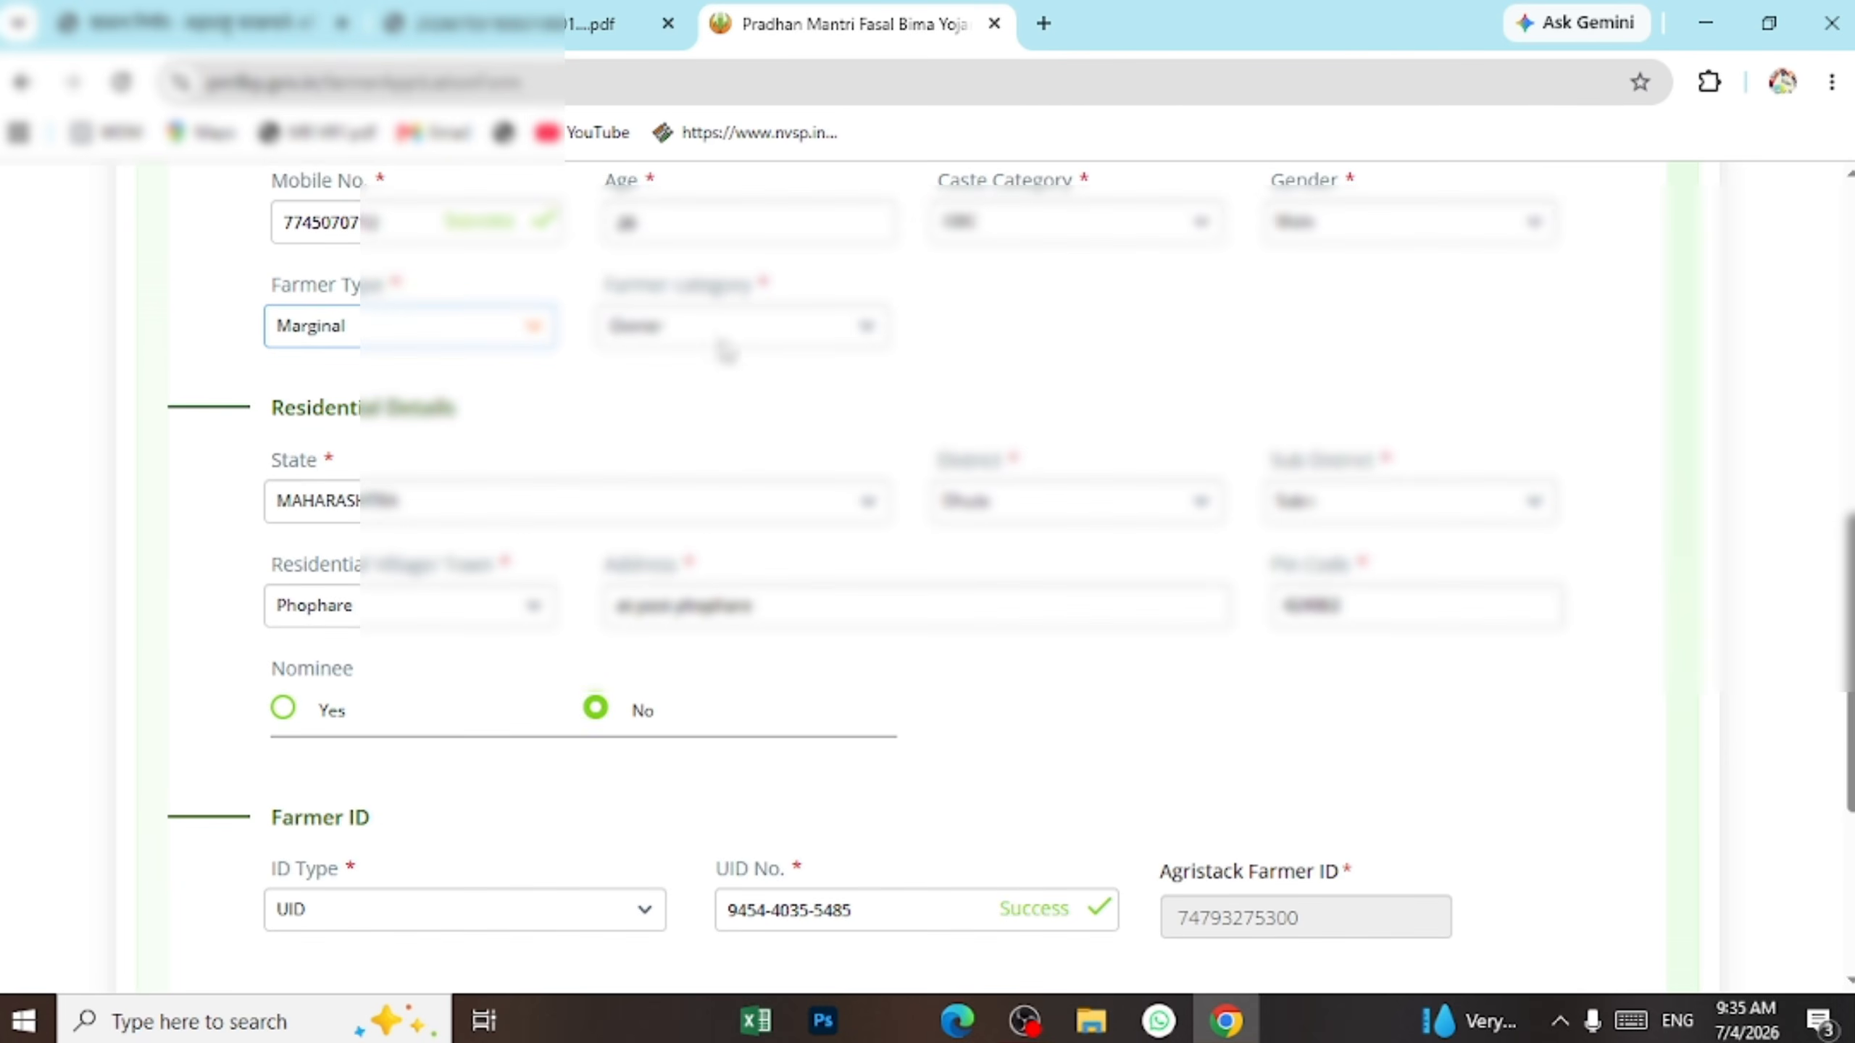
{"action": "left_click", "coordinate": [741, 333]}
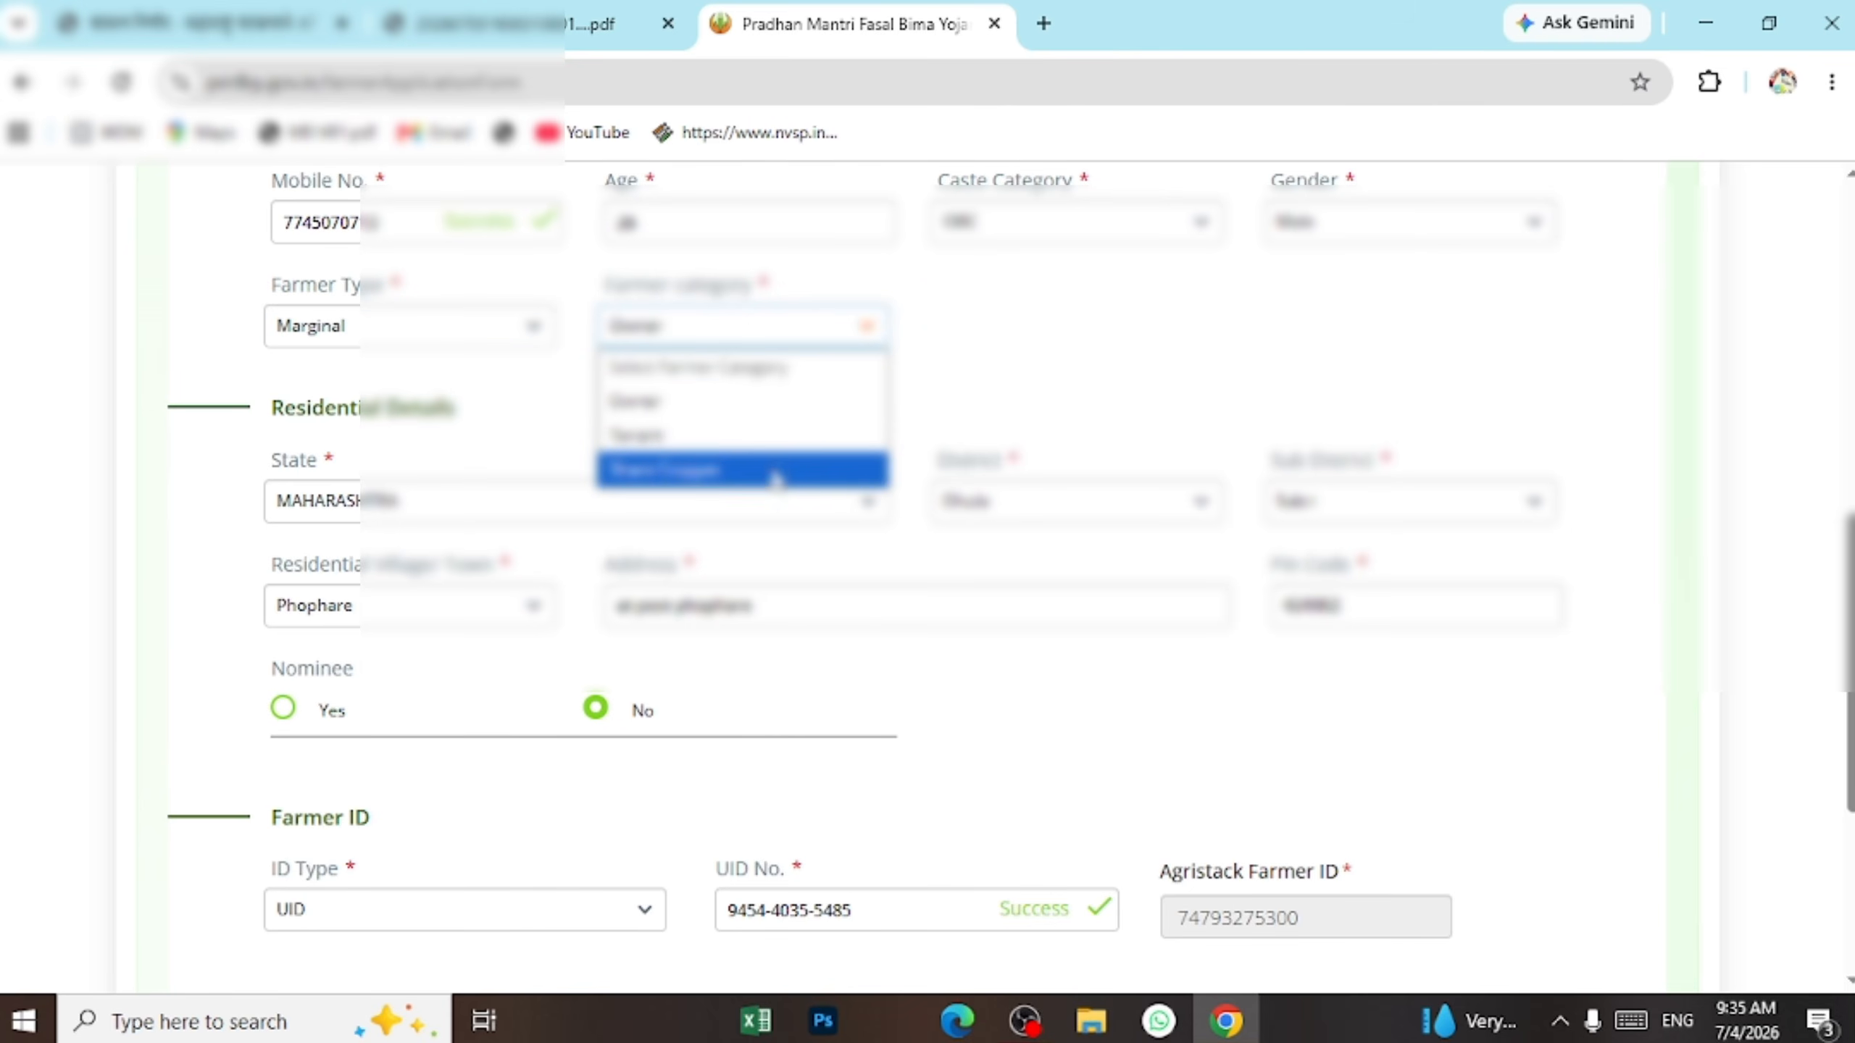
{"action": "key", "text": "Up"}
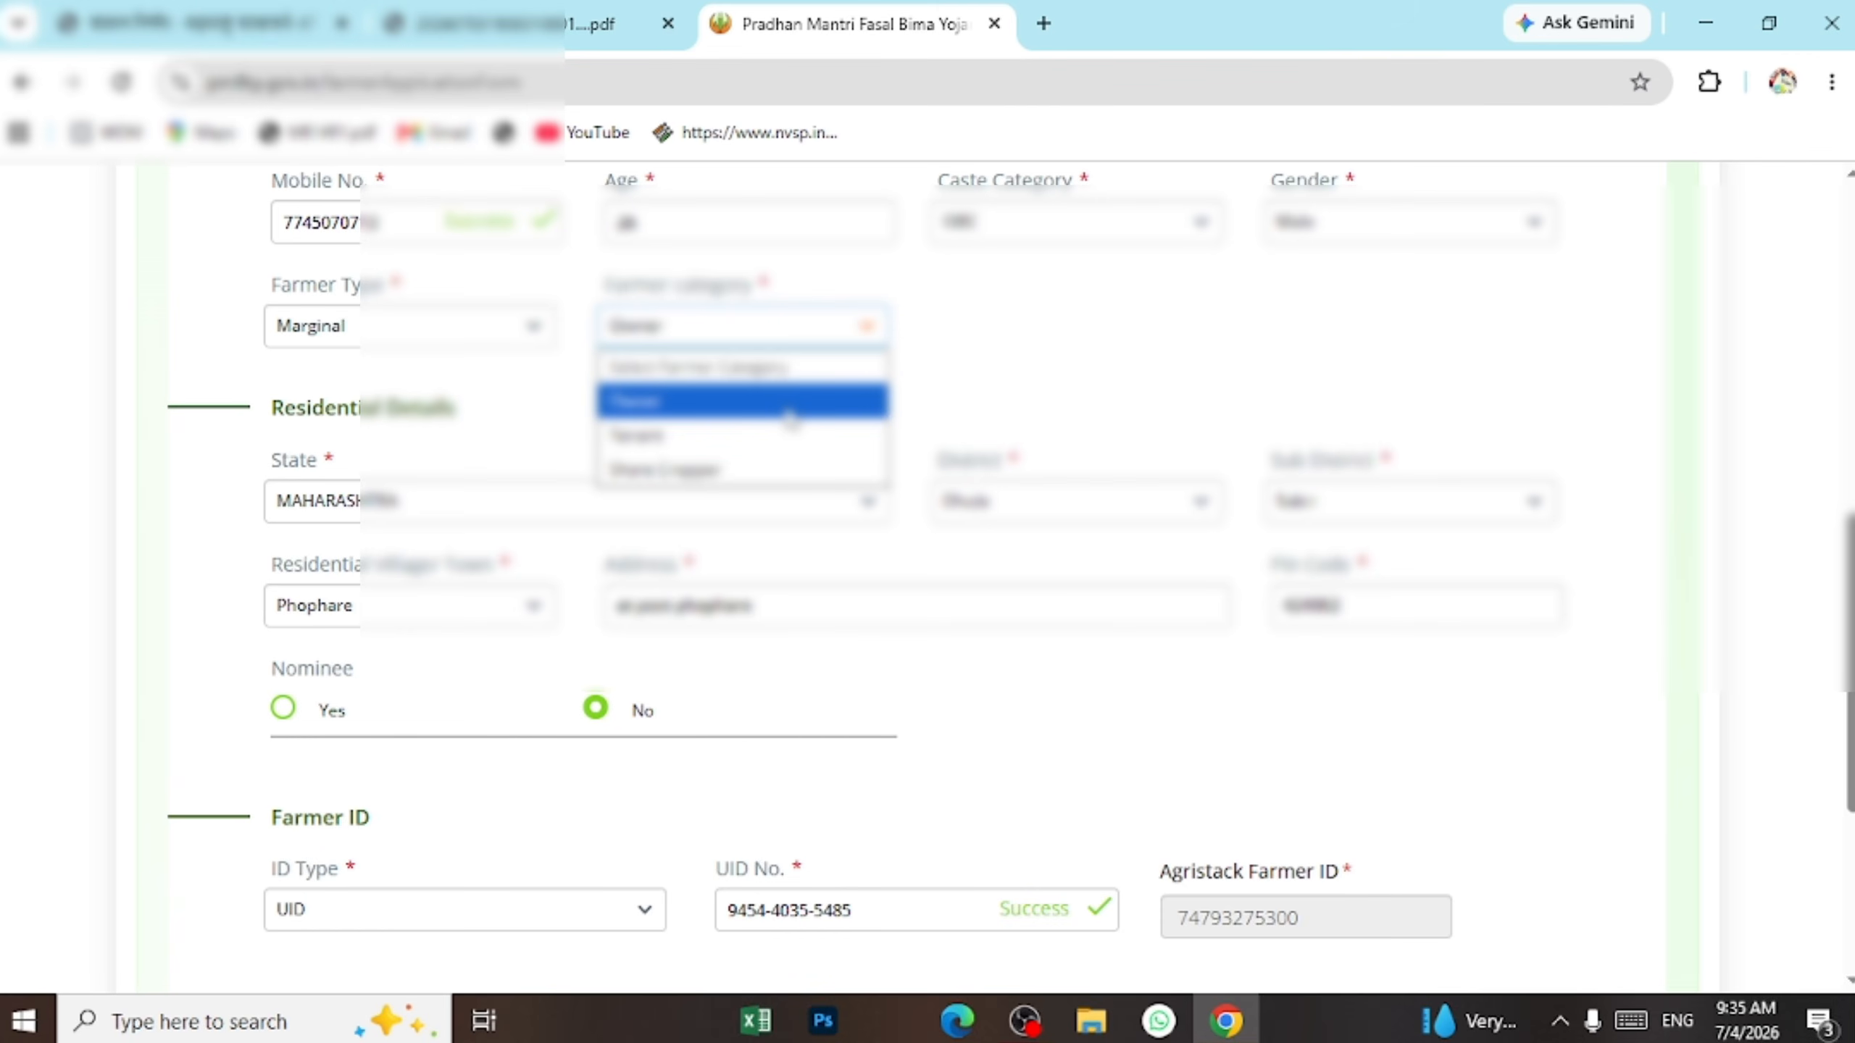
{"action": "left_click", "coordinate": [790, 412]}
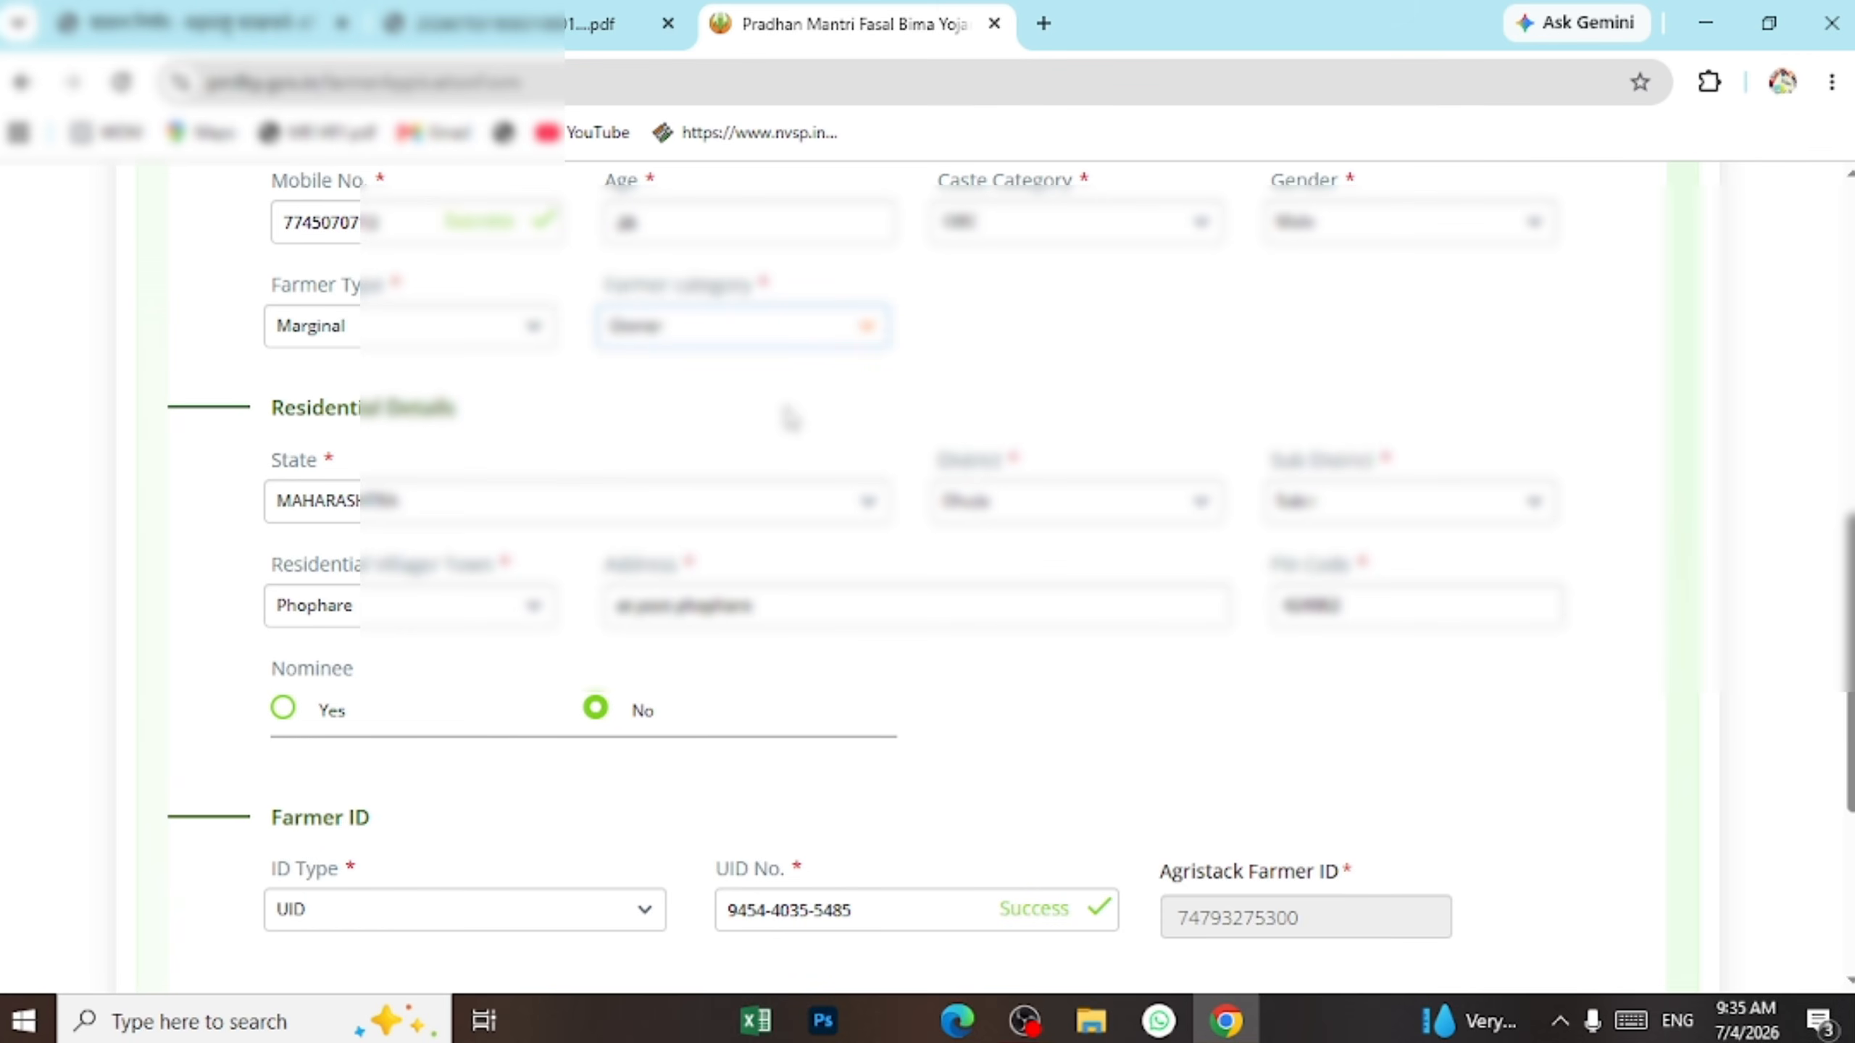
Check the residential, nominee and farmer ID details, and continue to the bank details stage.
{"action": "scroll", "coordinate": [786, 414], "scroll_direction": "down", "scroll_amount": 1}
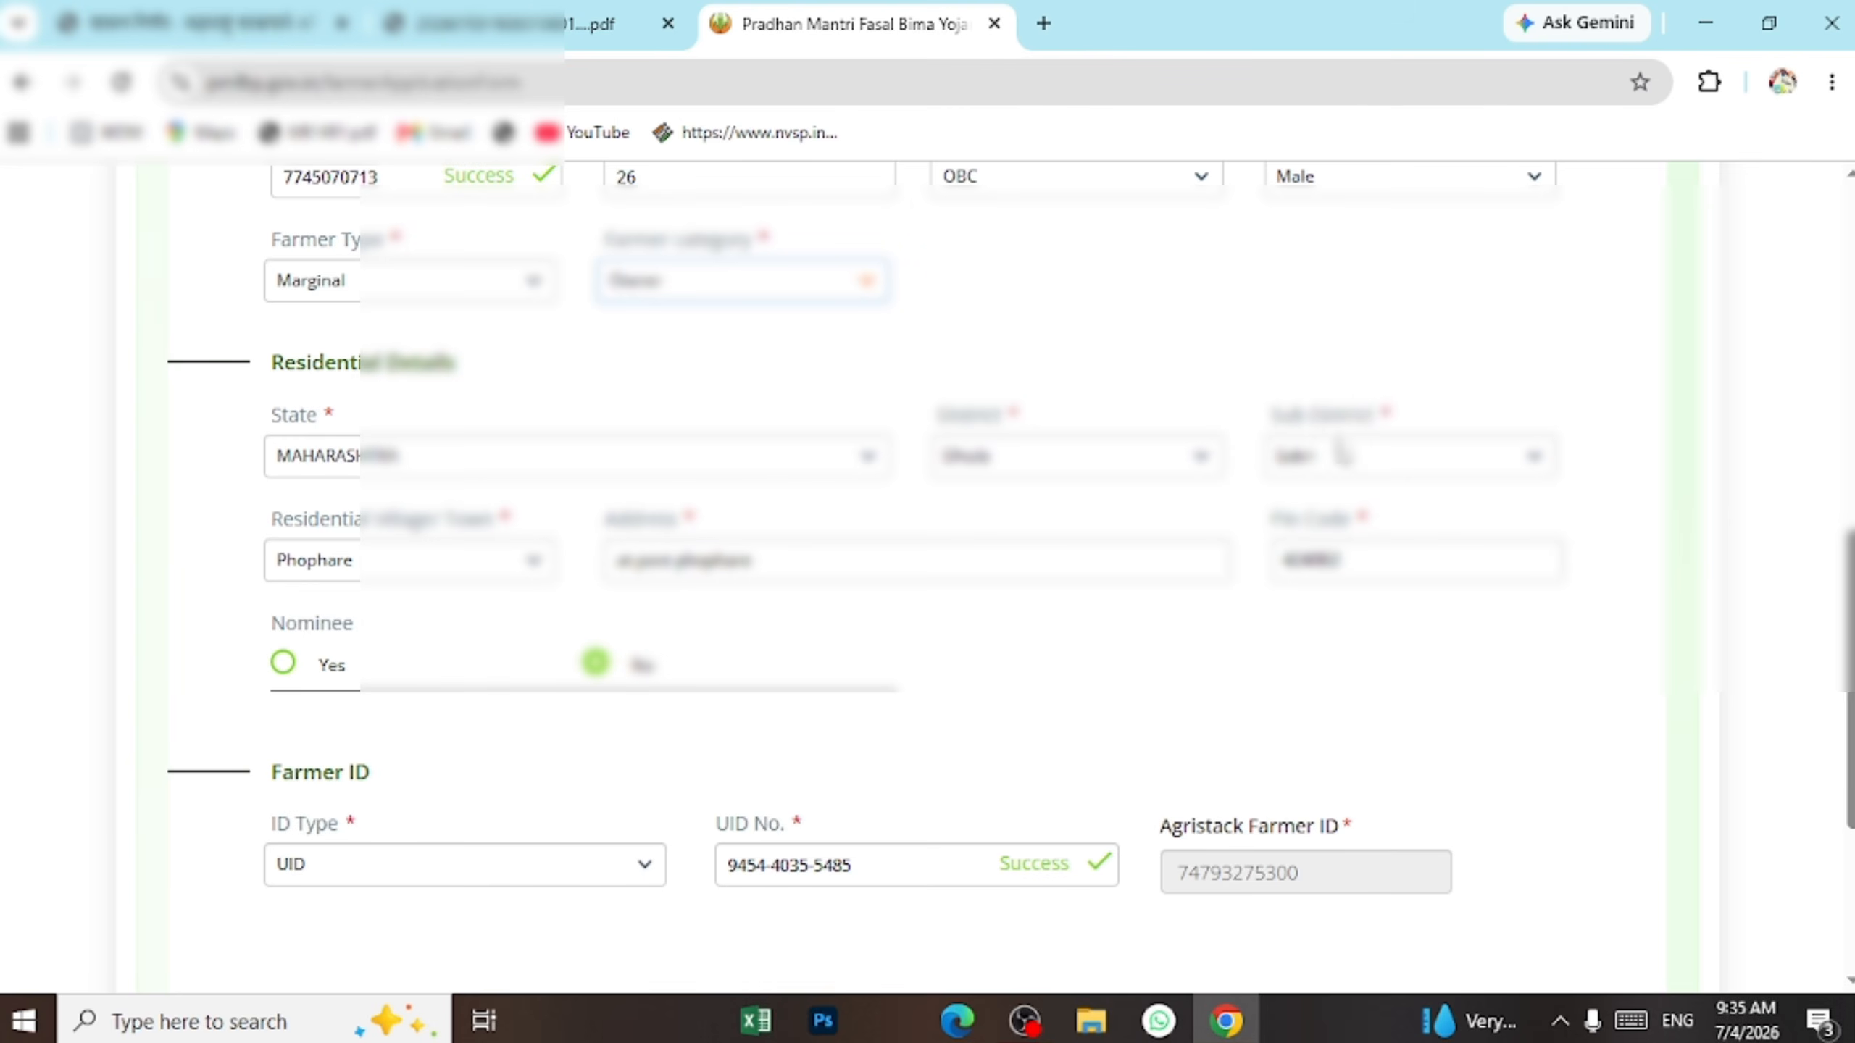
{"action": "scroll", "coordinate": [811, 490], "scroll_direction": "down", "scroll_amount": 3}
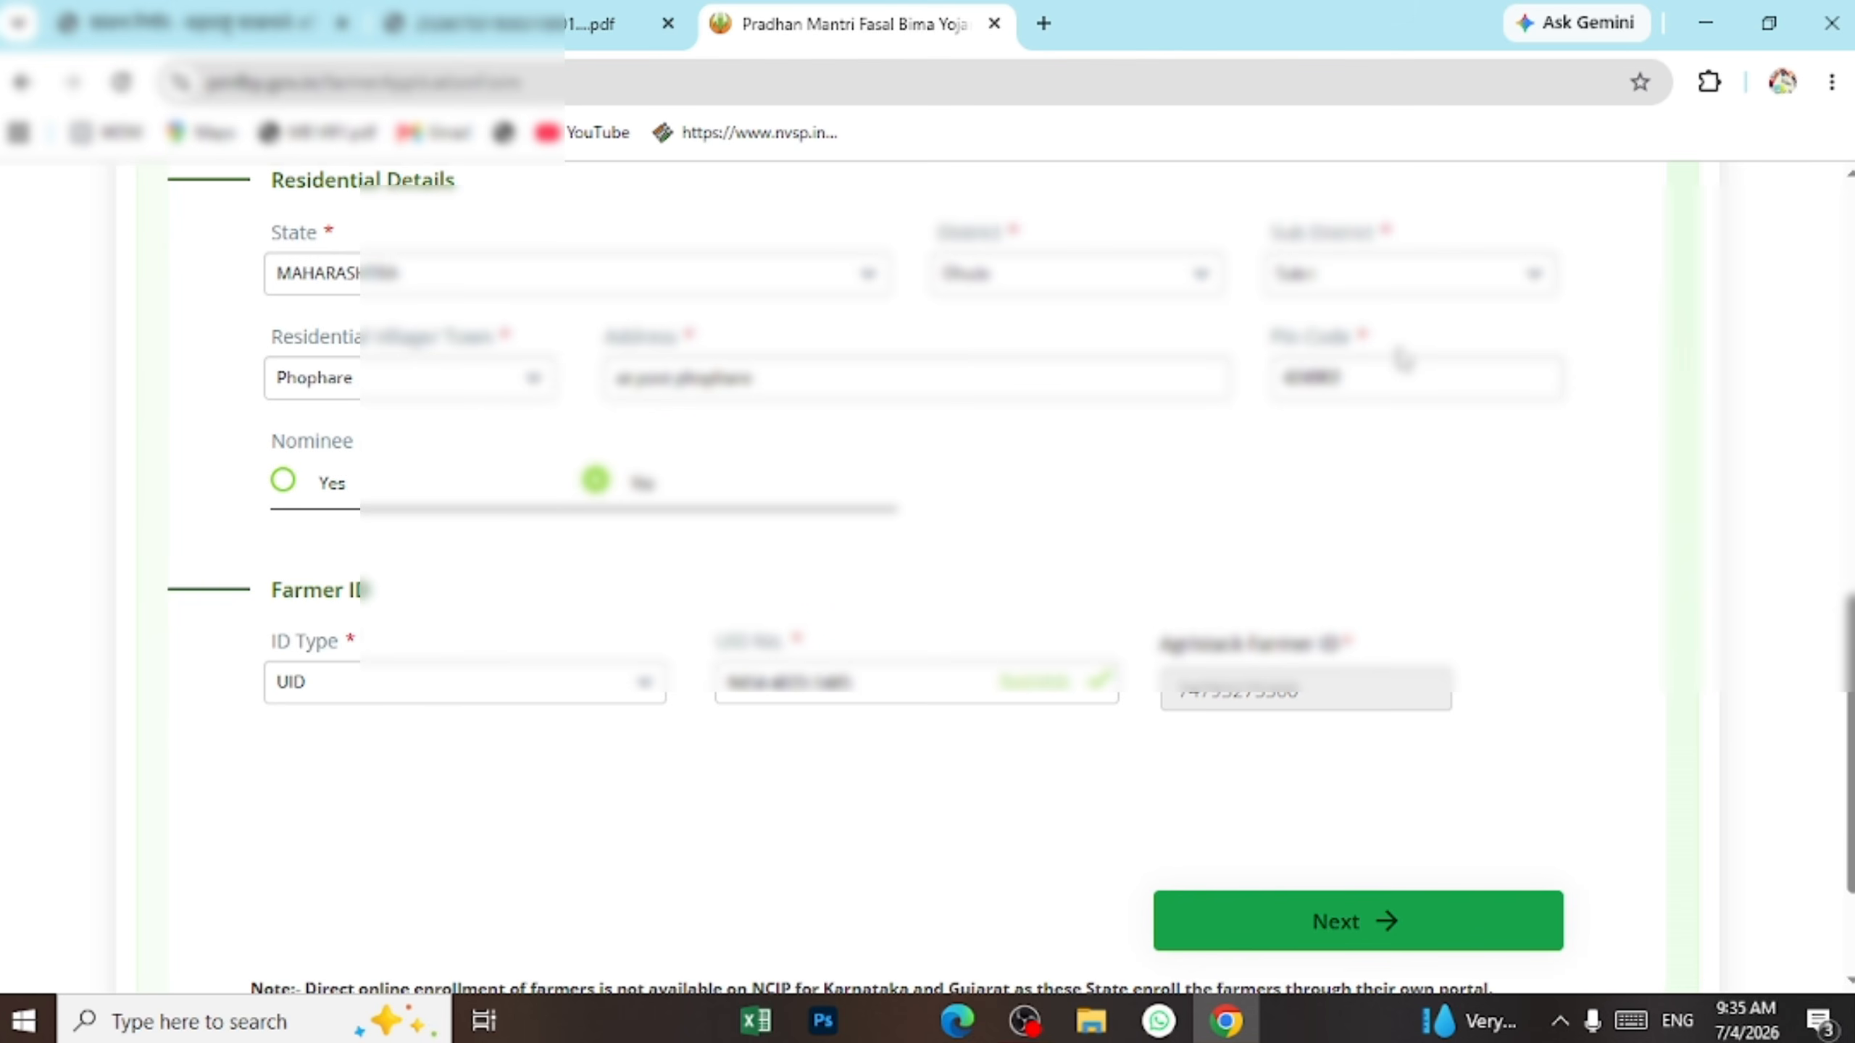
{"action": "scroll", "coordinate": [1398, 358], "scroll_direction": "down", "scroll_amount": 2}
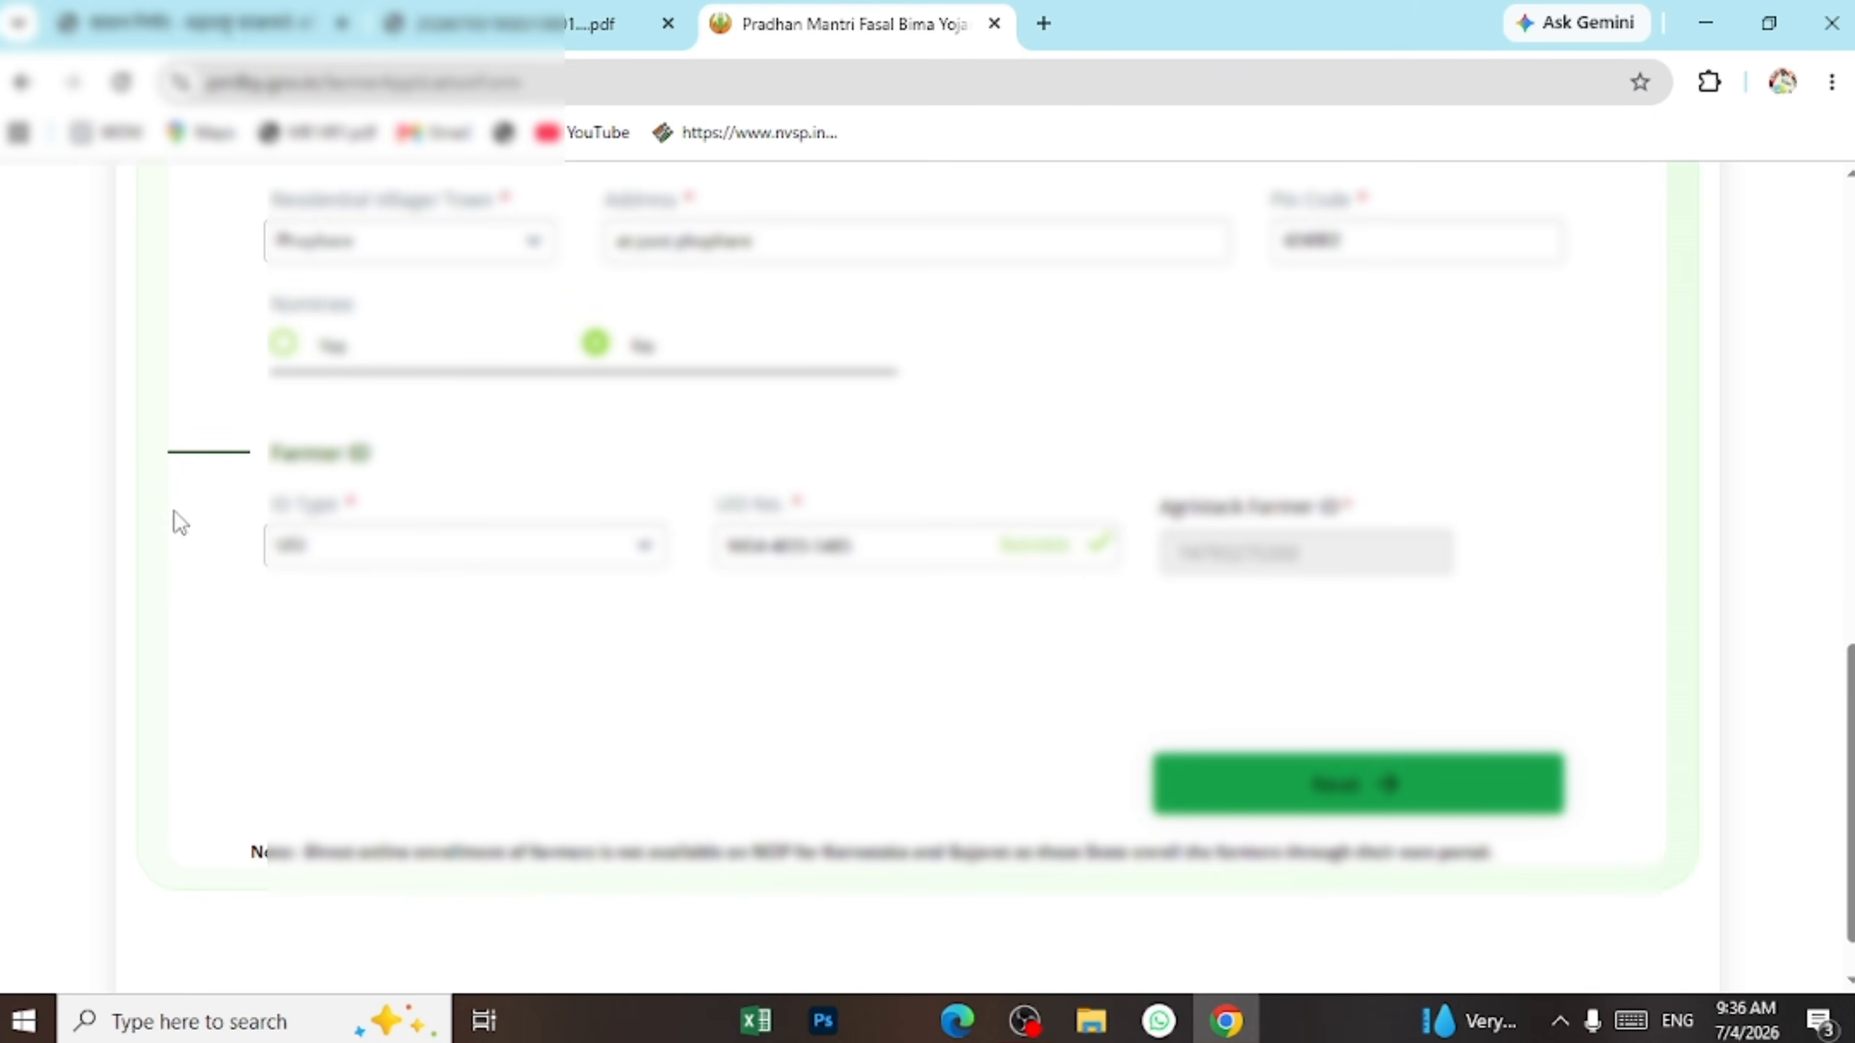
{"action": "scroll", "coordinate": [837, 298], "scroll_direction": "up", "scroll_amount": 4}
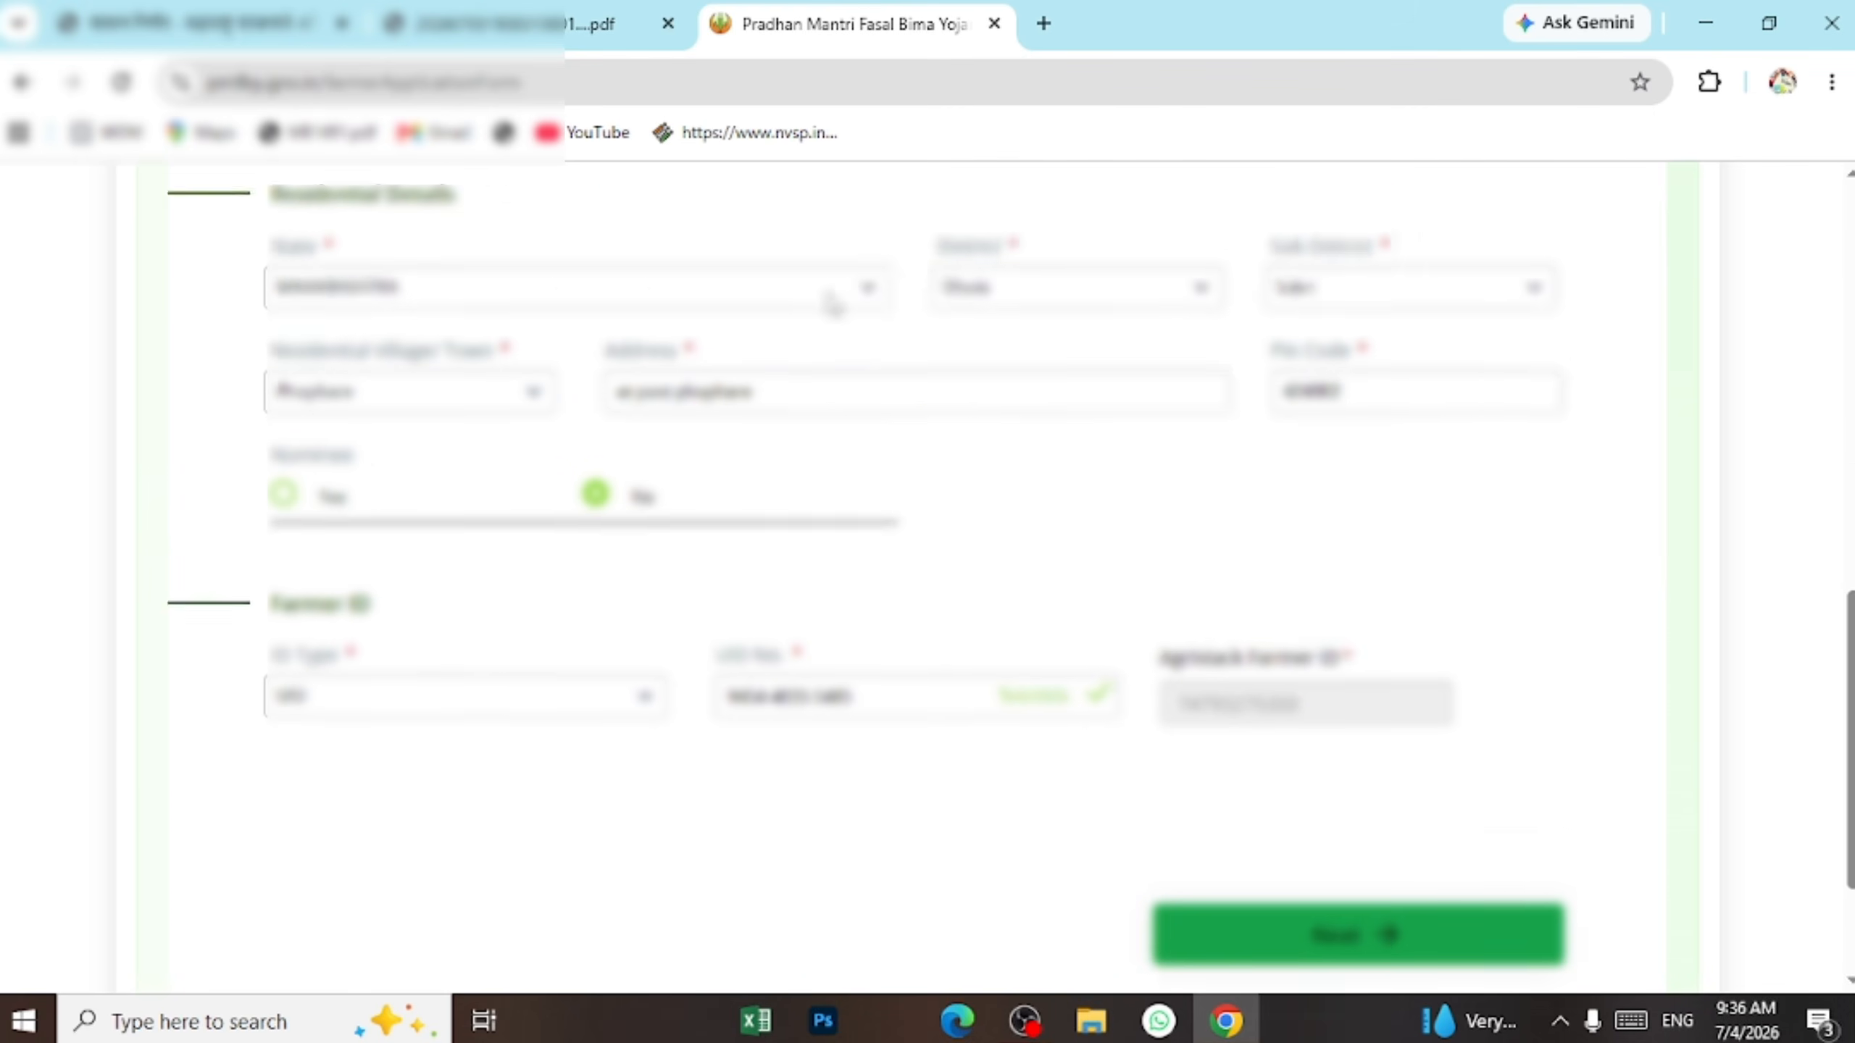
{"action": "scroll", "coordinate": [850, 298], "scroll_direction": "down", "scroll_amount": 3}
{"action": "scroll", "coordinate": [854, 298], "scroll_direction": "down", "scroll_amount": 2}
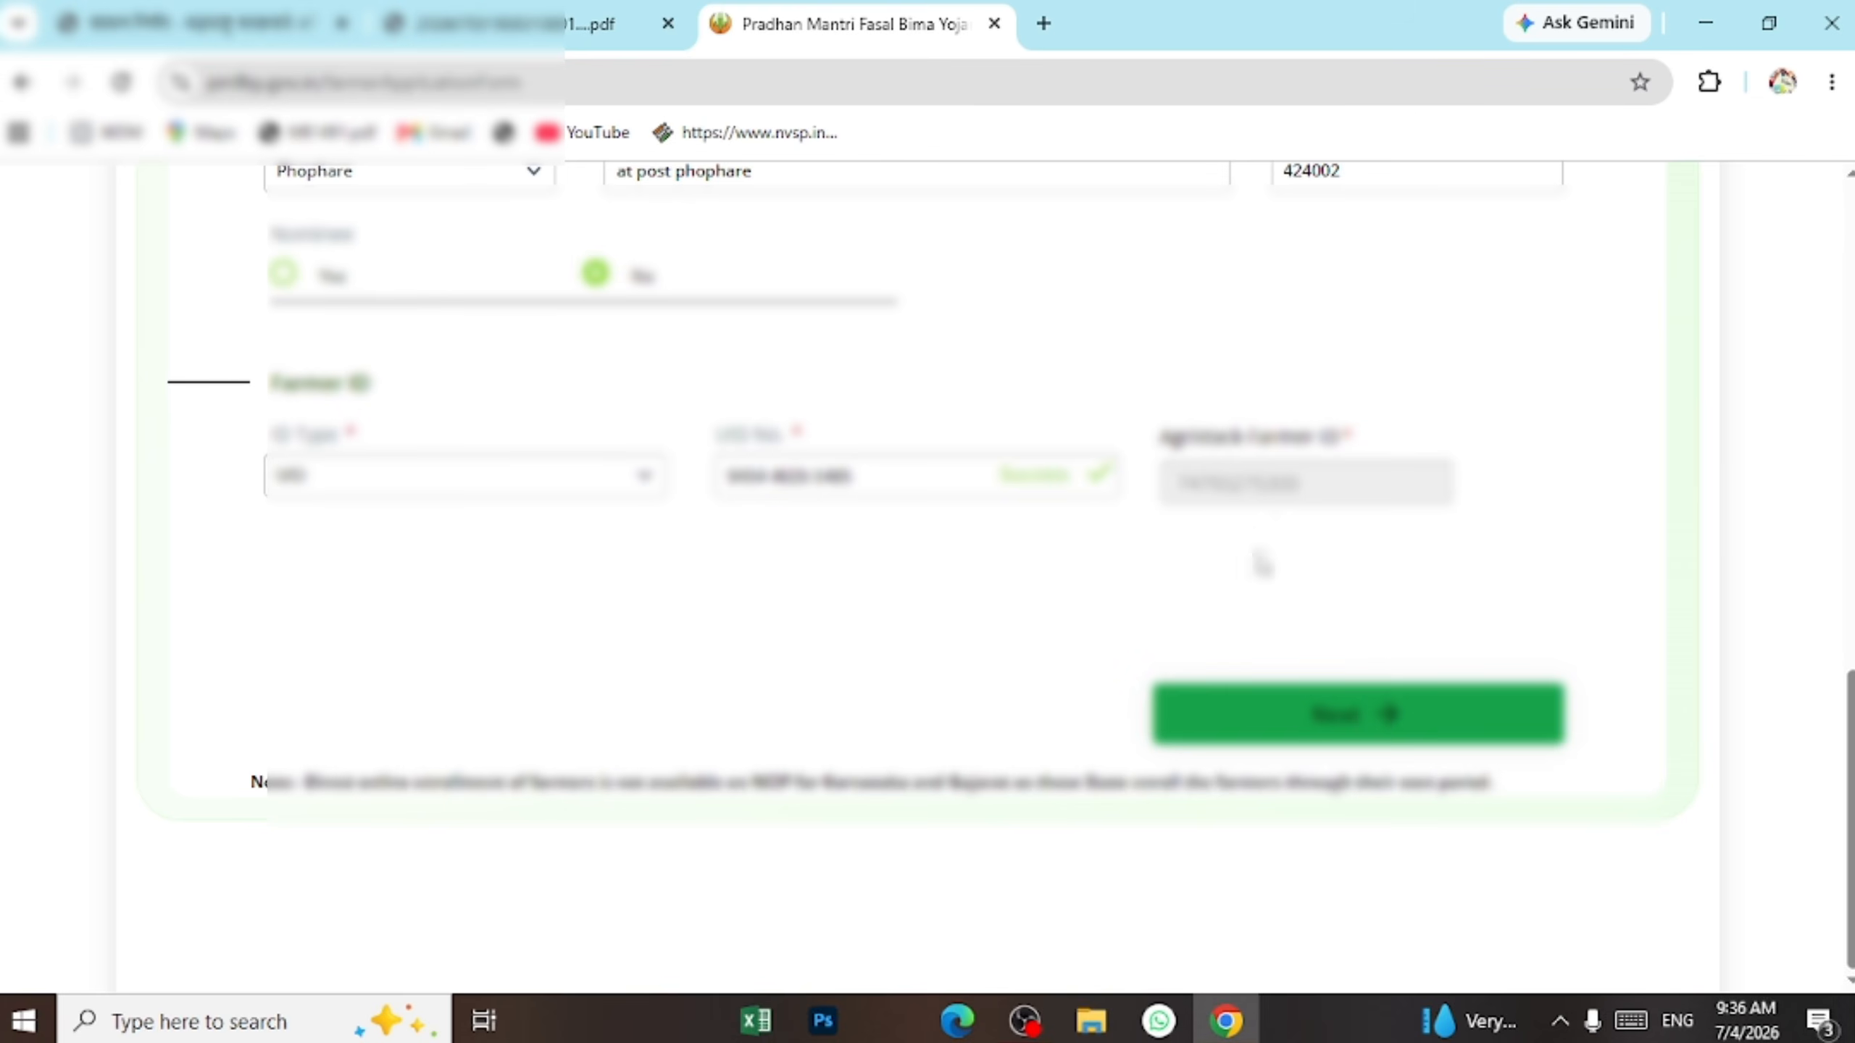
{"action": "left_click", "coordinate": [1396, 730]}
Select the listed State Bank of India account for the application and continue to the crop details stage.
{"action": "scroll", "coordinate": [1397, 712], "scroll_direction": "down", "scroll_amount": 6}
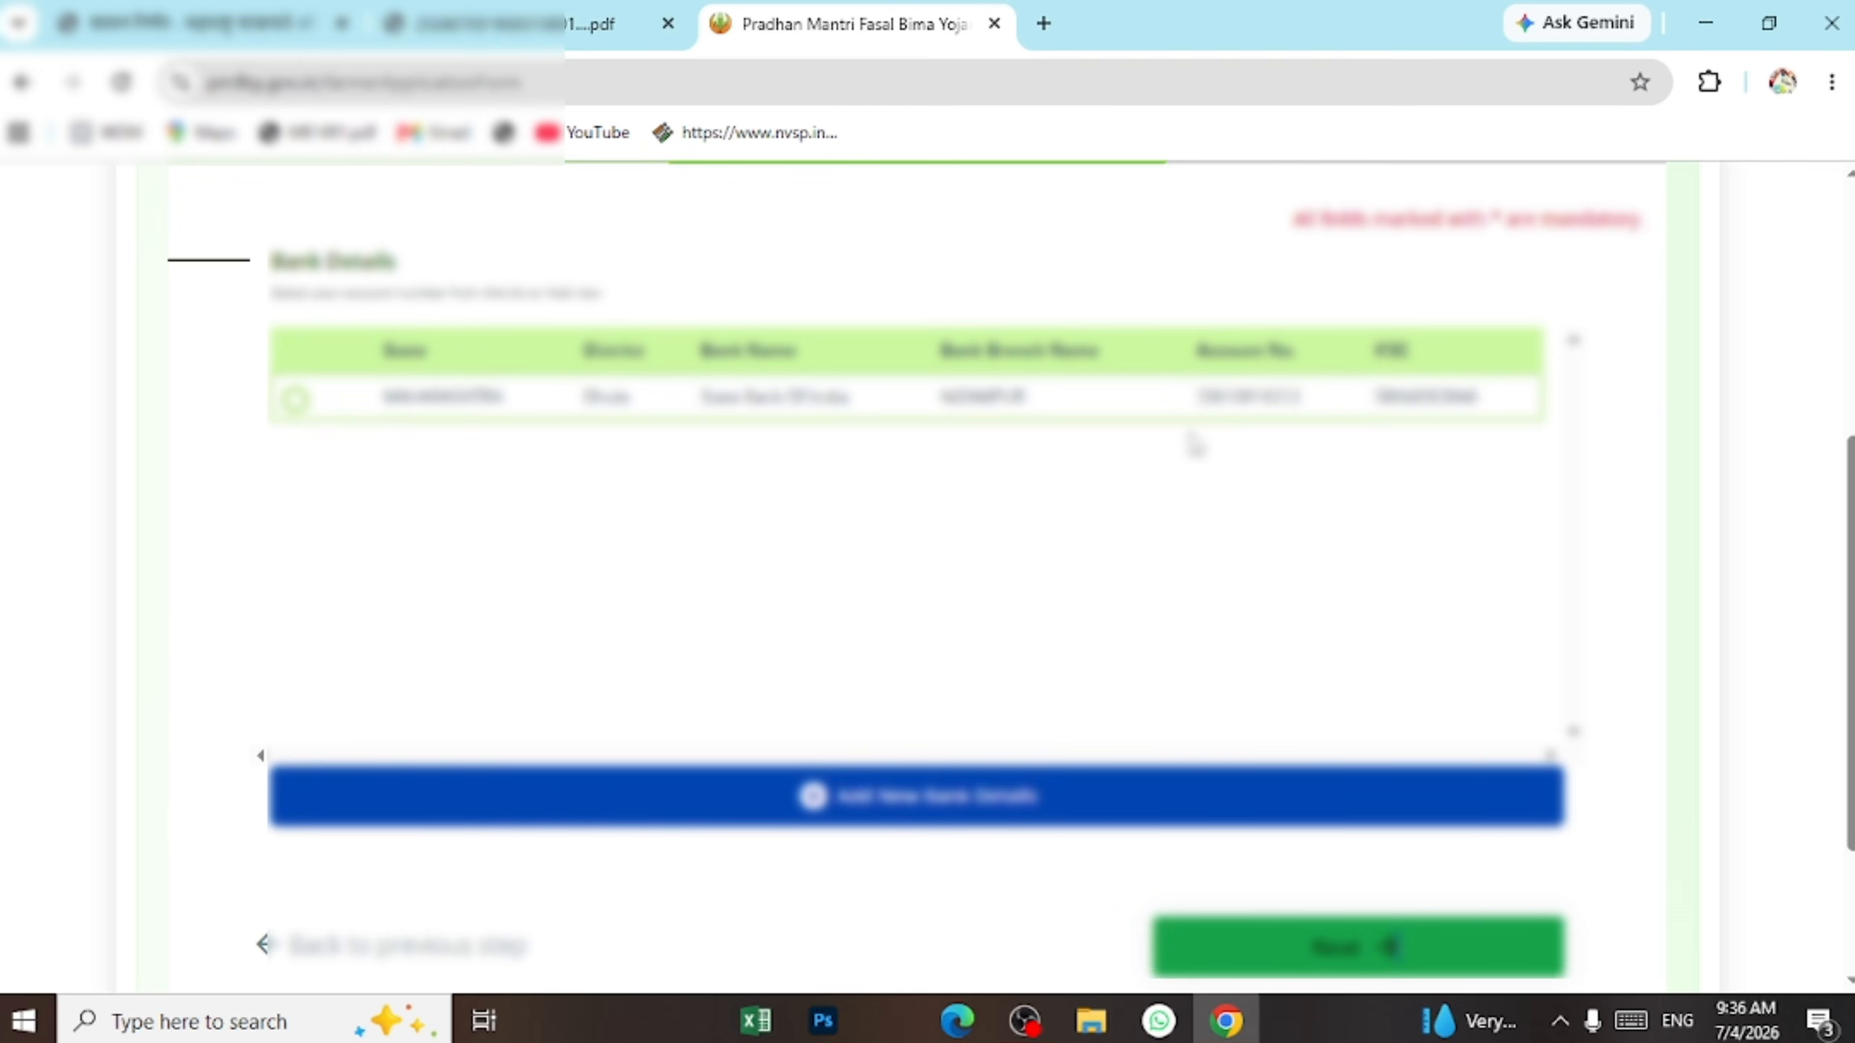
{"action": "scroll", "coordinate": [1192, 442], "scroll_direction": "up", "scroll_amount": 1}
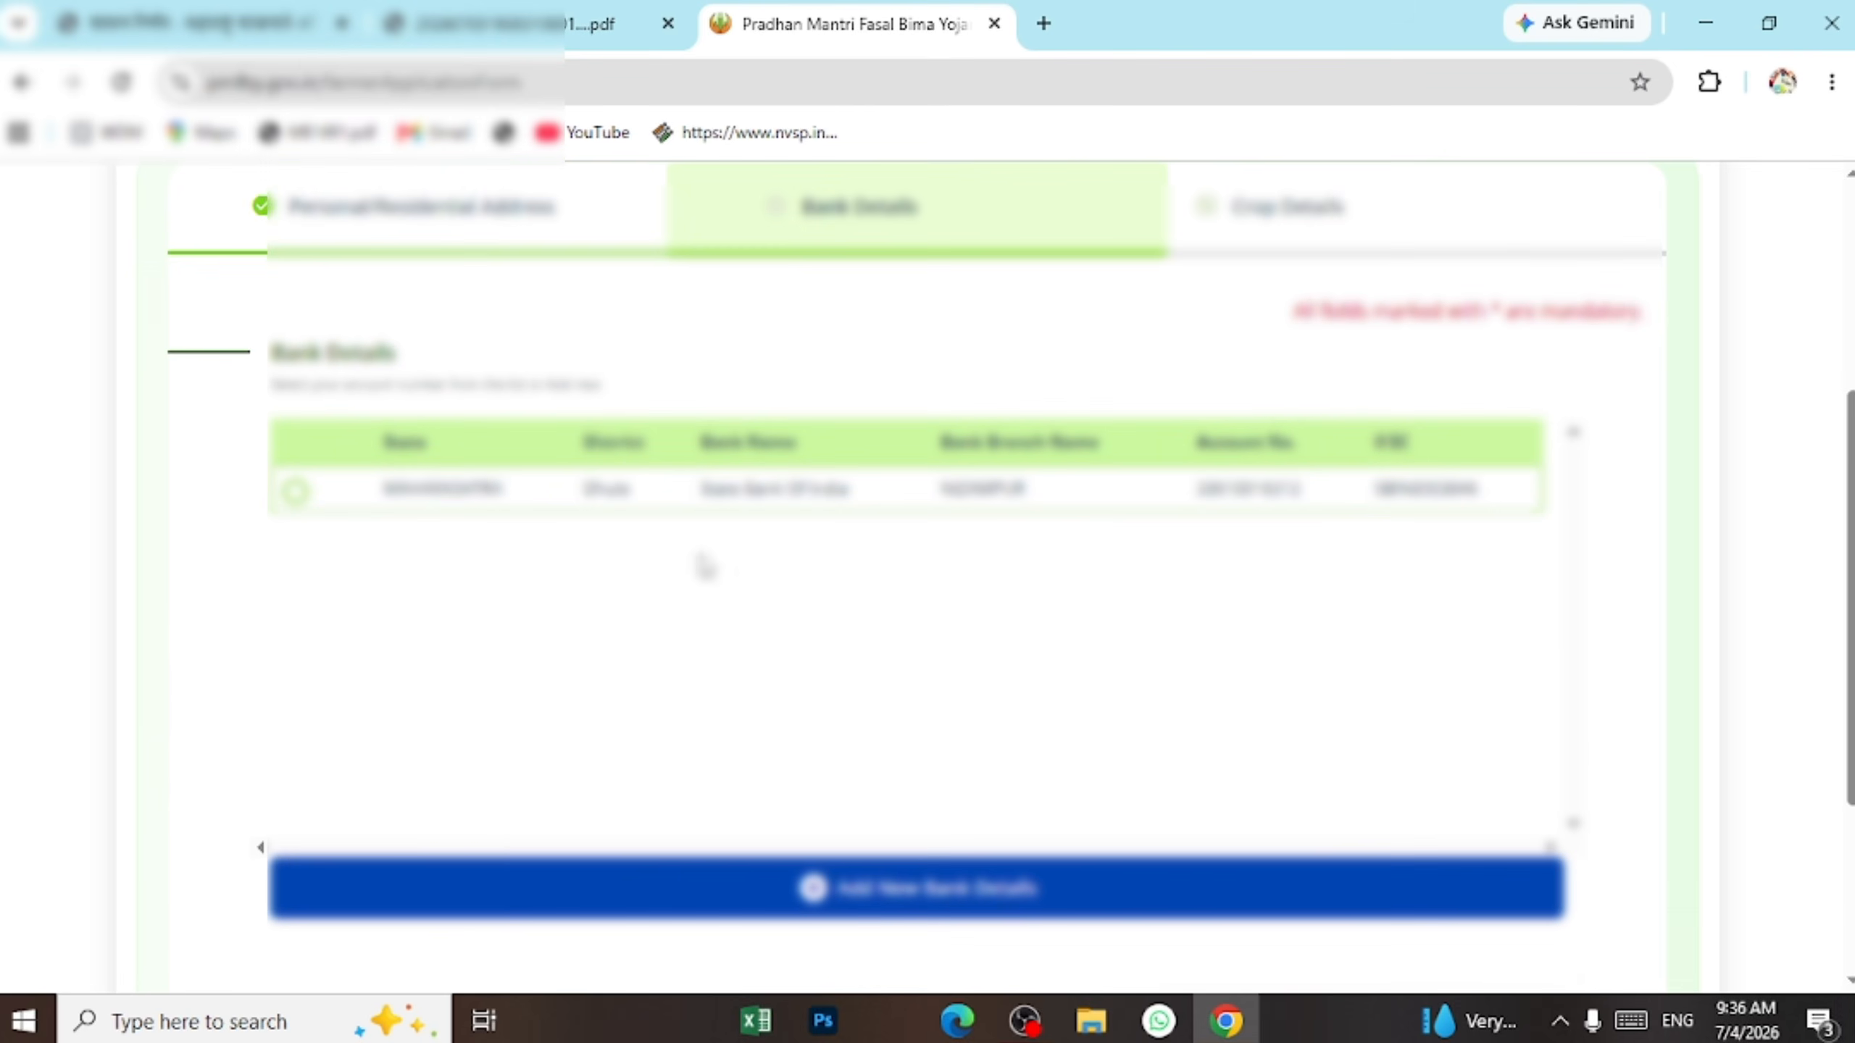
{"action": "scroll", "coordinate": [738, 628], "scroll_direction": "down", "scroll_amount": 1}
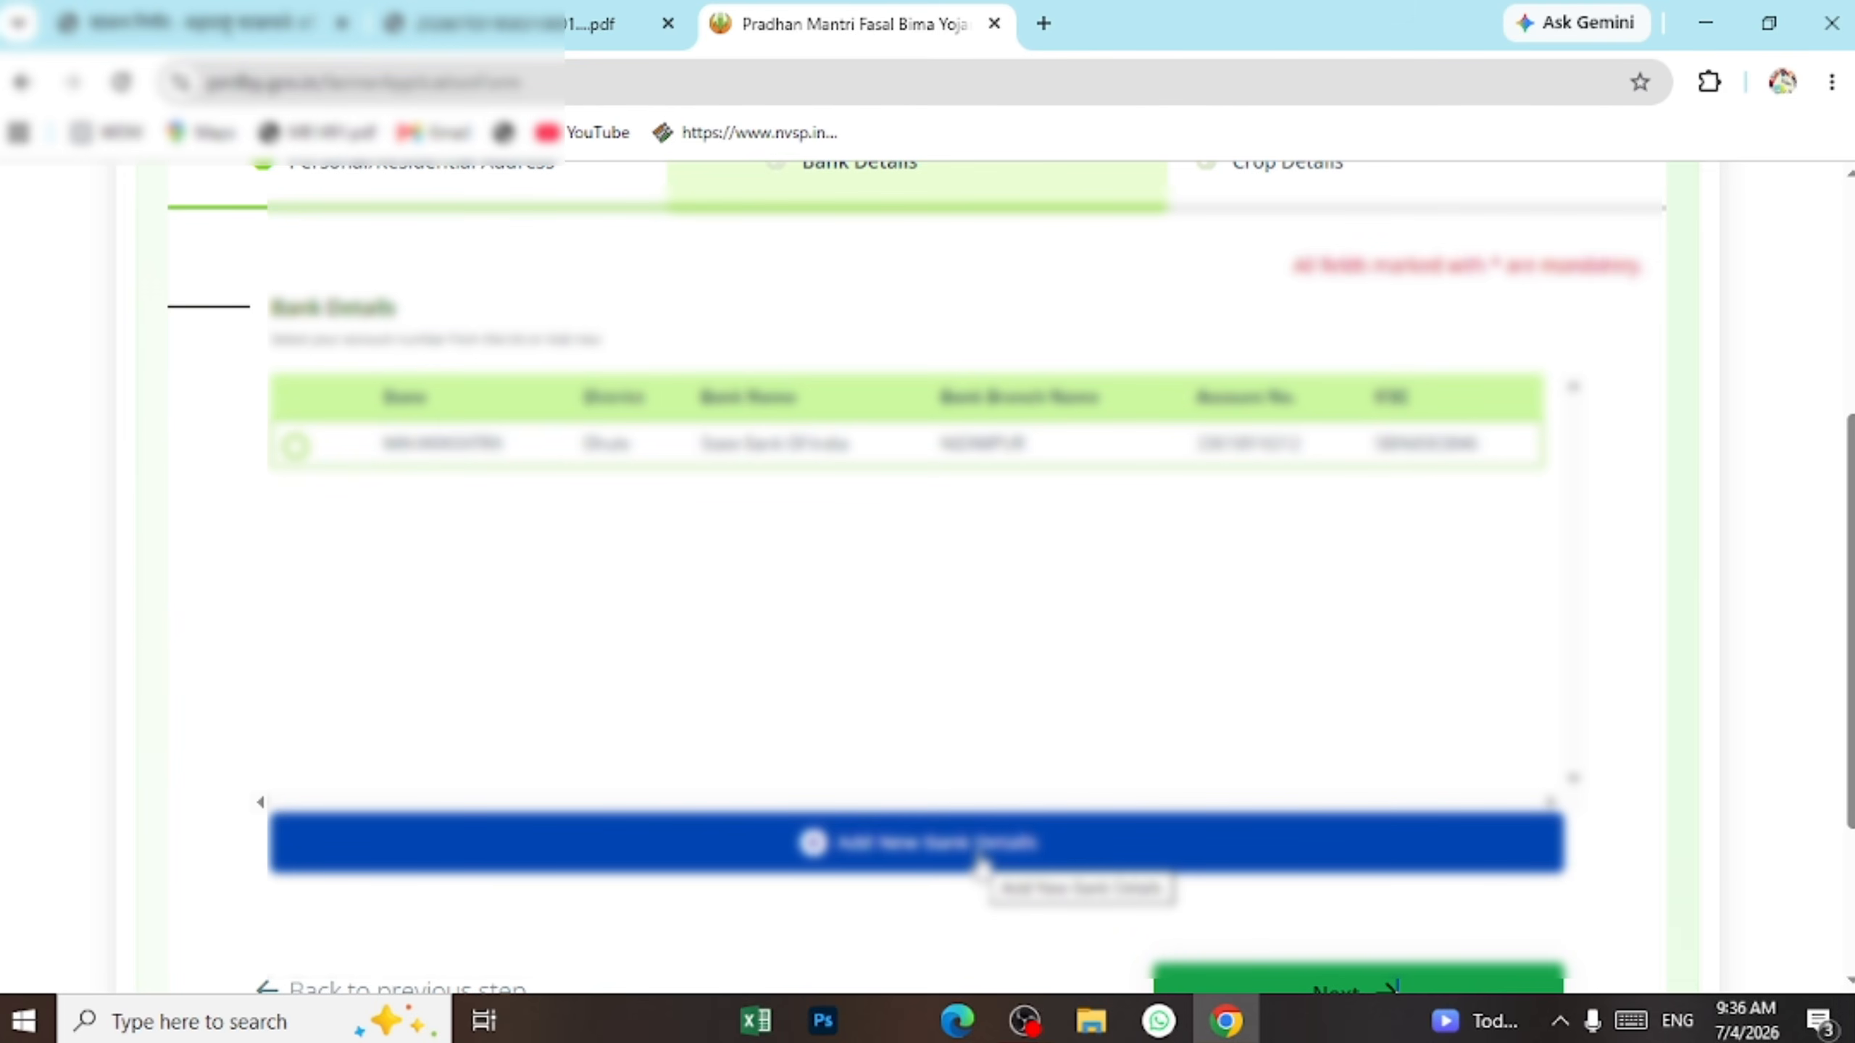
{"action": "scroll", "coordinate": [294, 598], "scroll_direction": "up", "scroll_amount": 1}
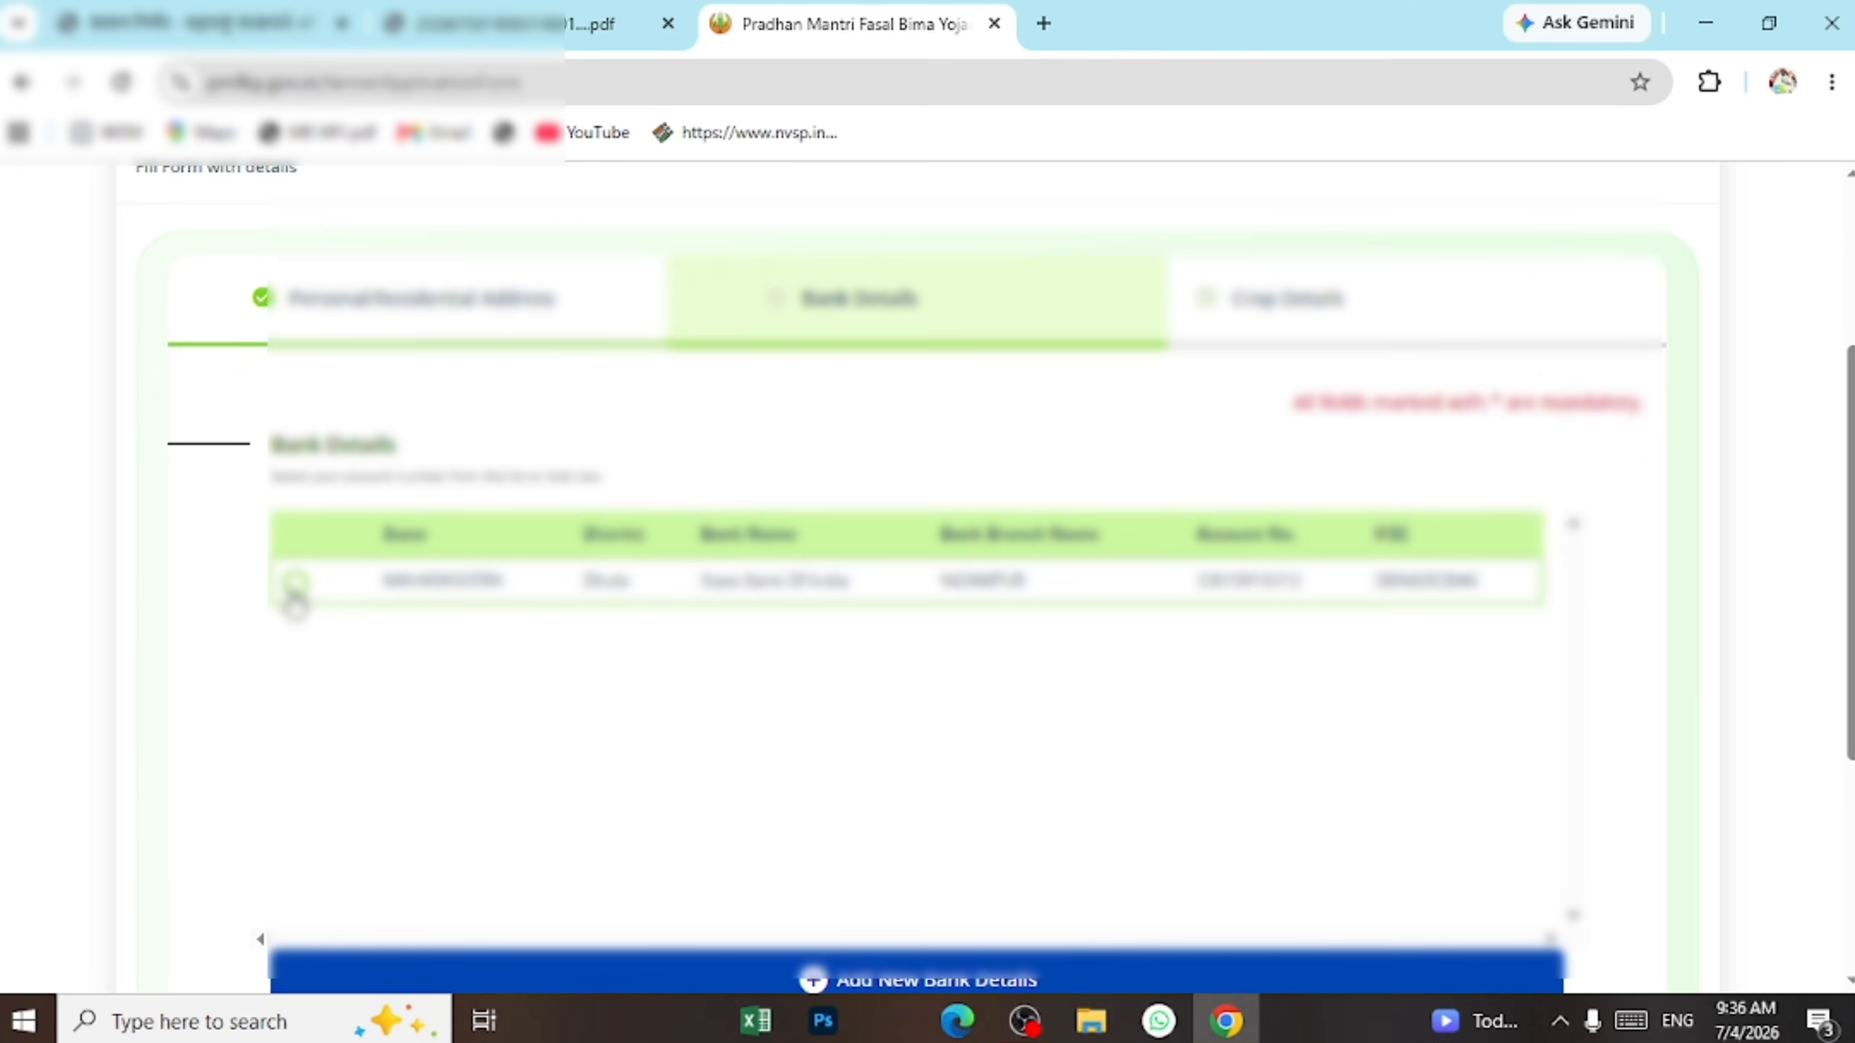
{"action": "left_click", "coordinate": [294, 589]}
{"action": "scroll", "coordinate": [928, 605], "scroll_direction": "down", "scroll_amount": 2}
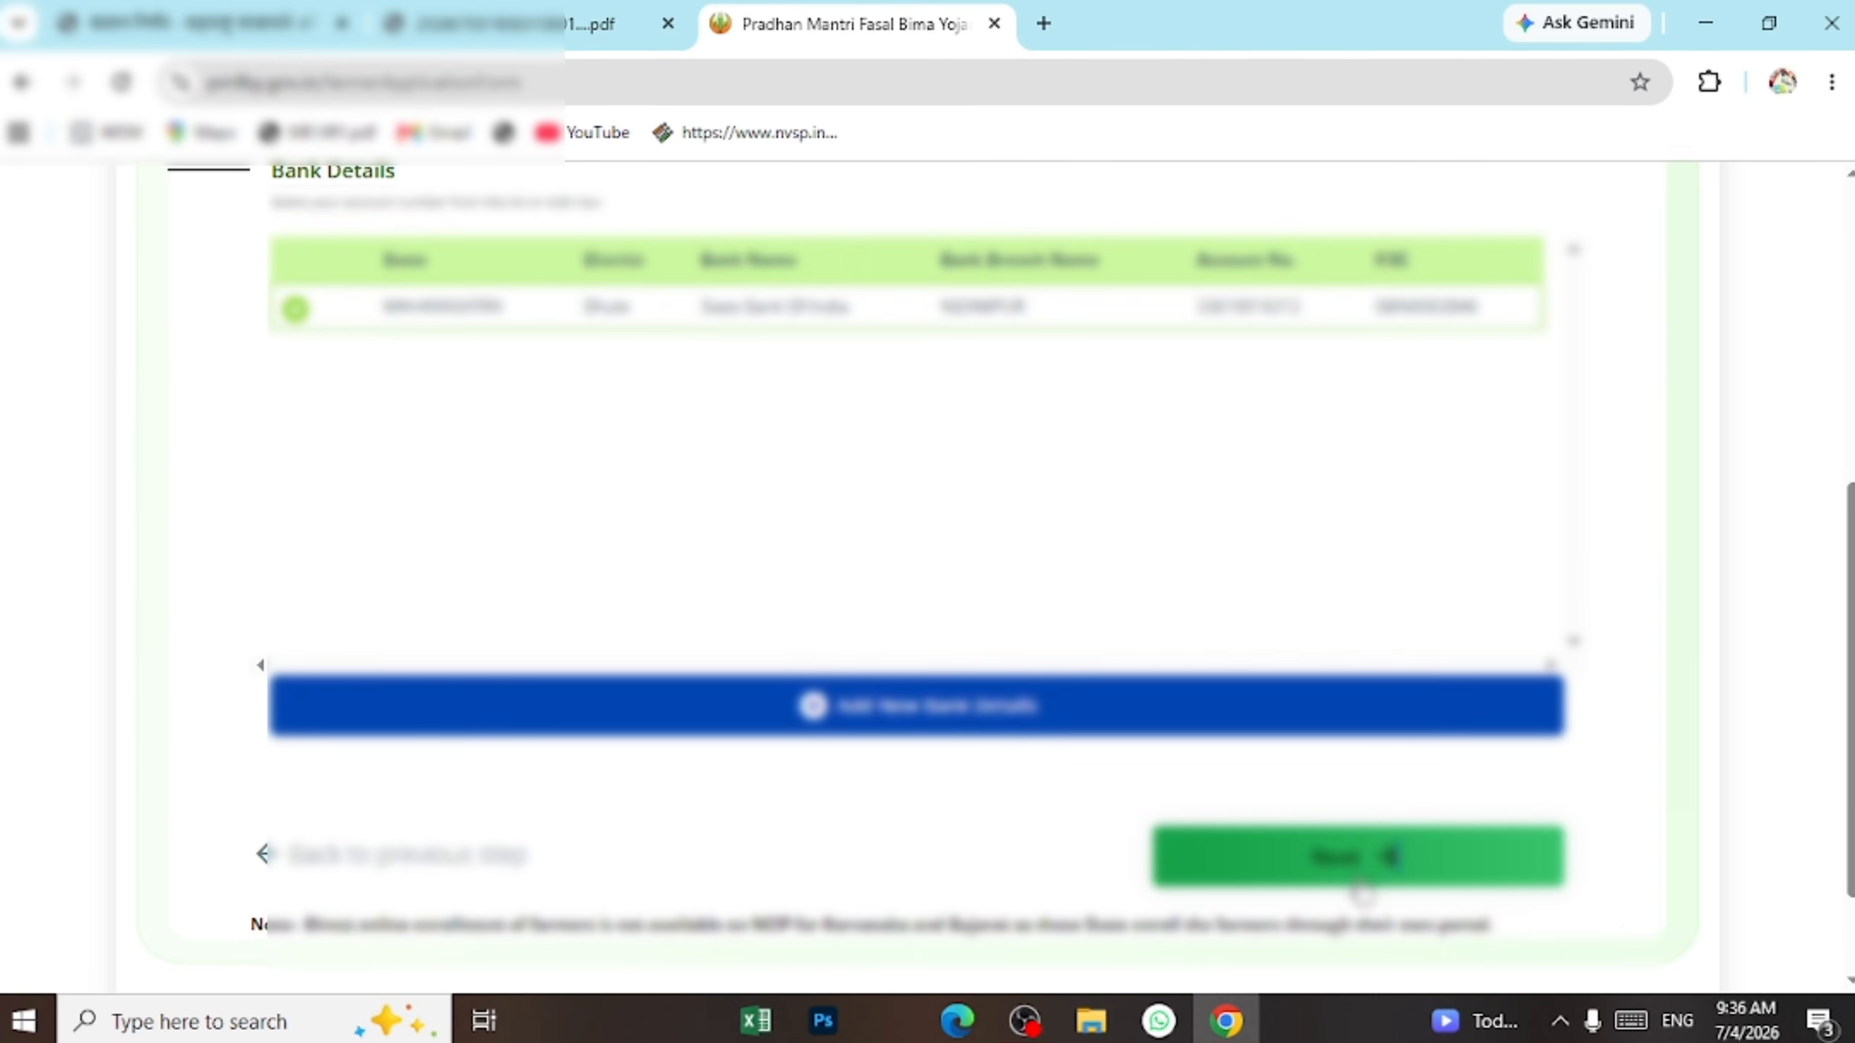
{"action": "left_click", "coordinate": [1357, 877]}
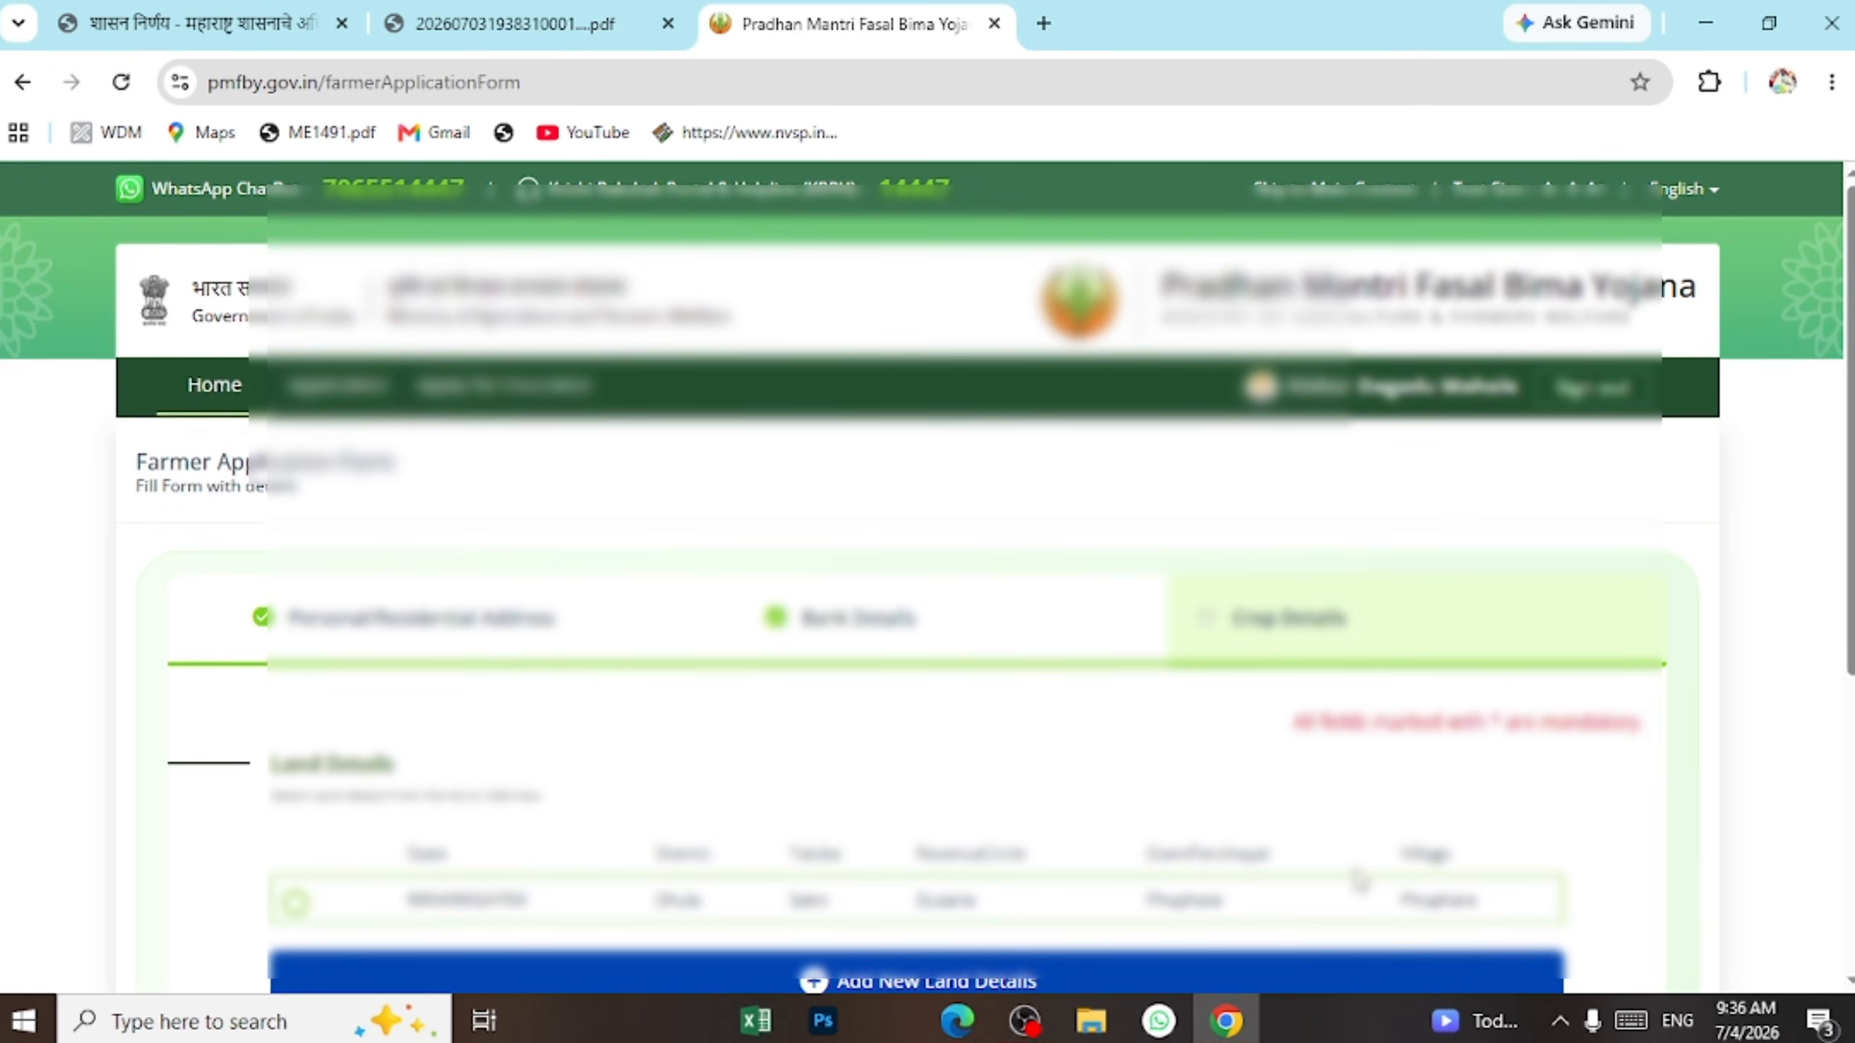
Select the existing land record listed under Land Details.
{"action": "scroll", "coordinate": [1366, 862], "scroll_direction": "down", "scroll_amount": 2}
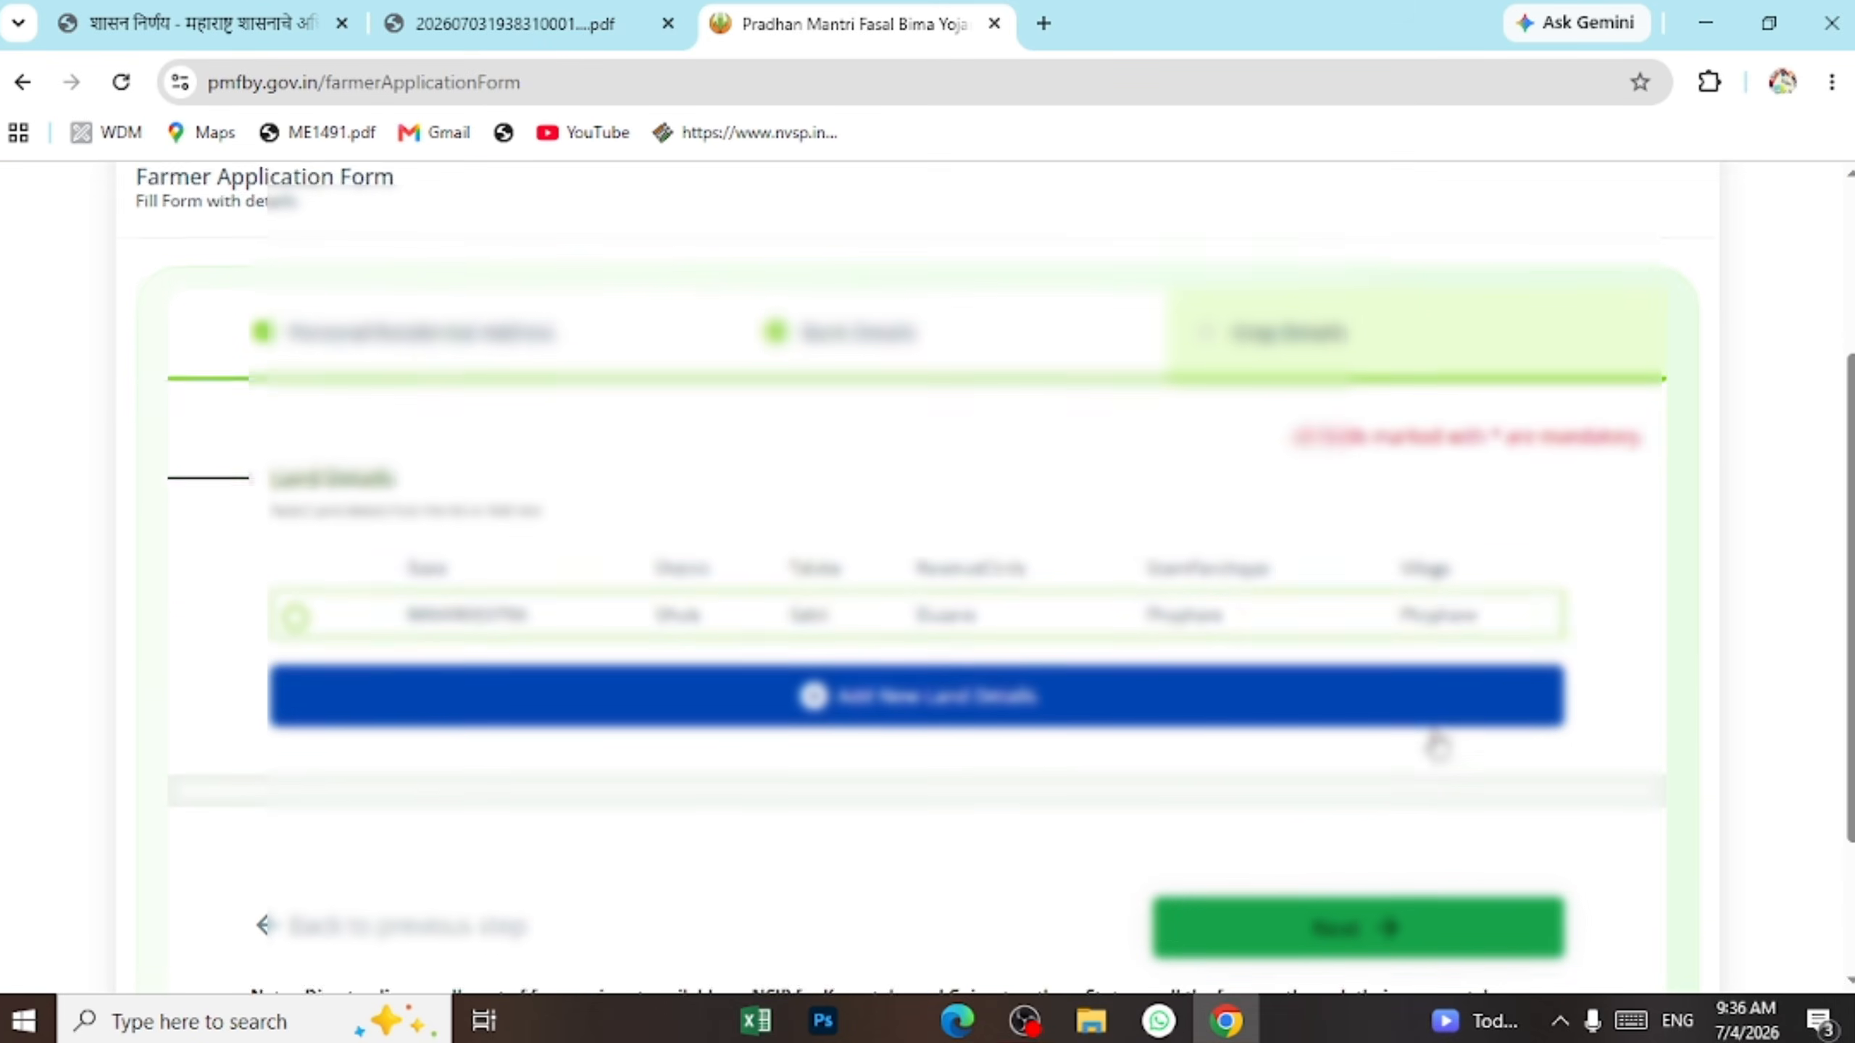
{"action": "scroll", "coordinate": [1416, 749], "scroll_direction": "down", "scroll_amount": 2}
{"action": "scroll", "coordinate": [1404, 754], "scroll_direction": "up", "scroll_amount": 2}
{"action": "scroll", "coordinate": [1403, 750], "scroll_direction": "down", "scroll_amount": 2}
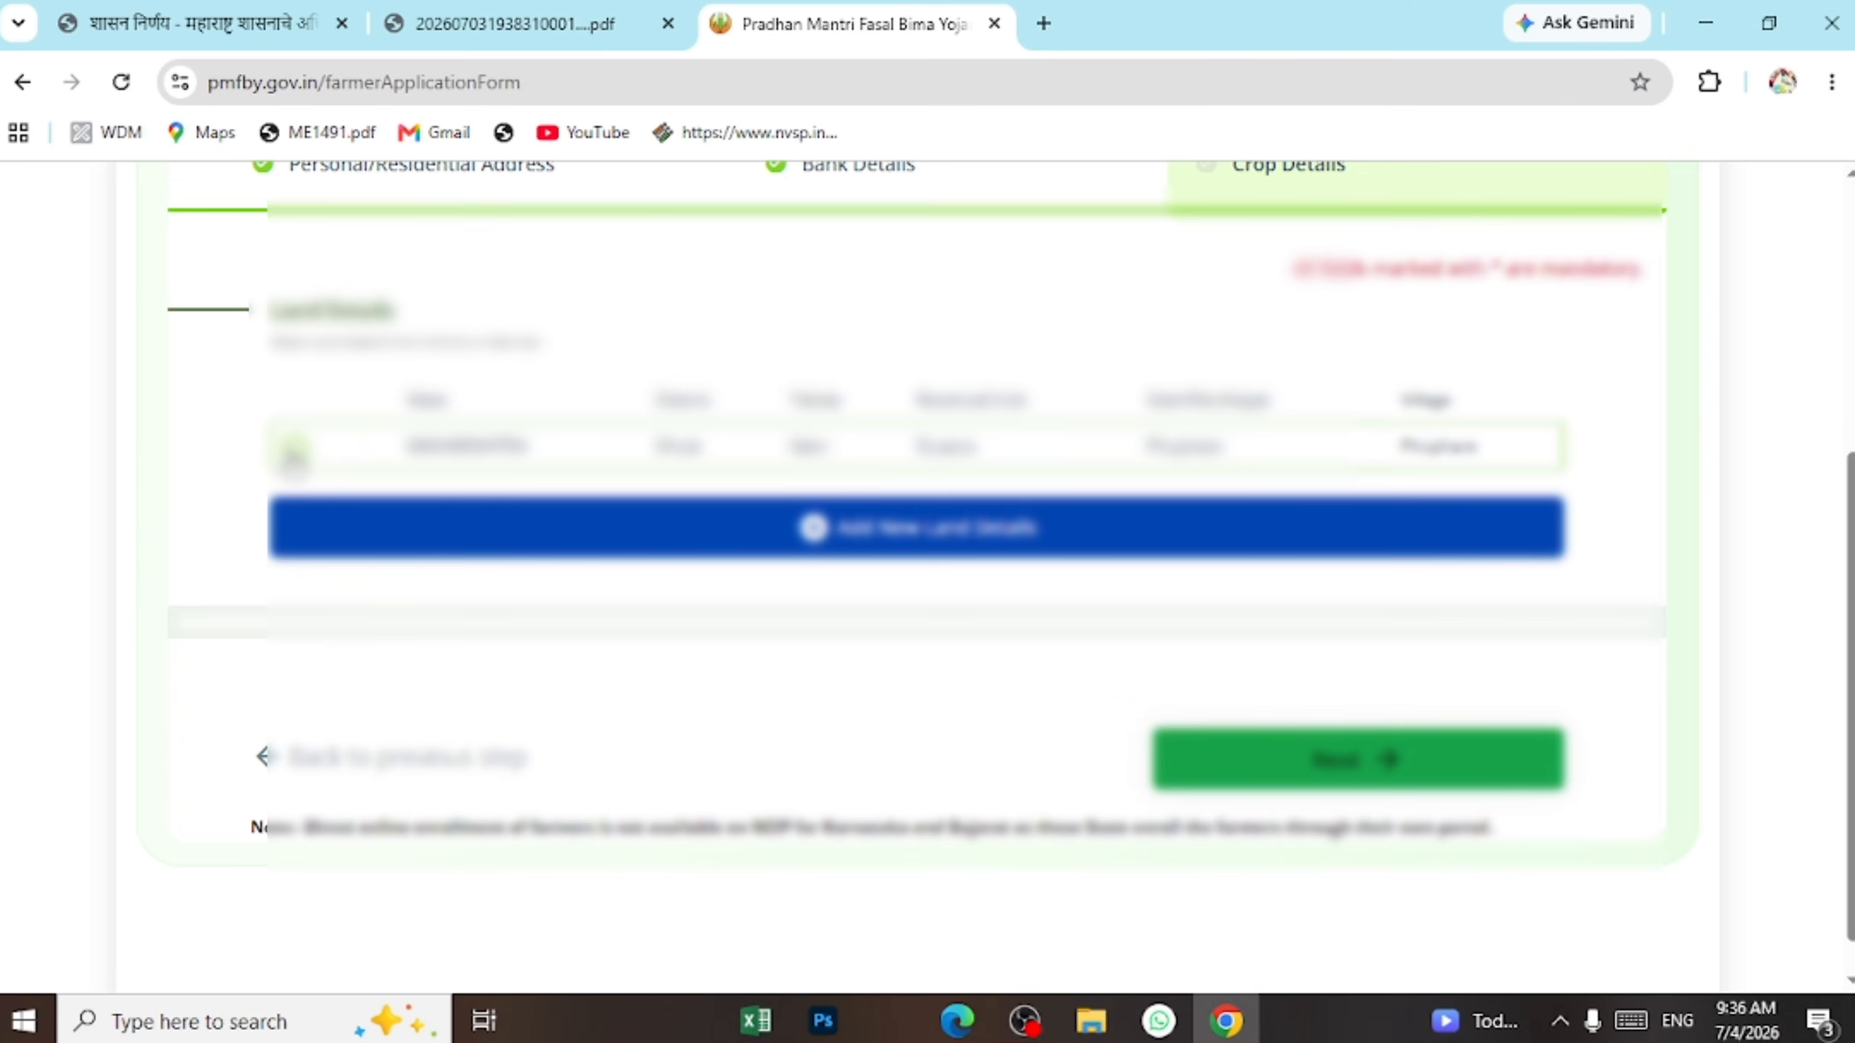
{"action": "left_click", "coordinate": [293, 454]}
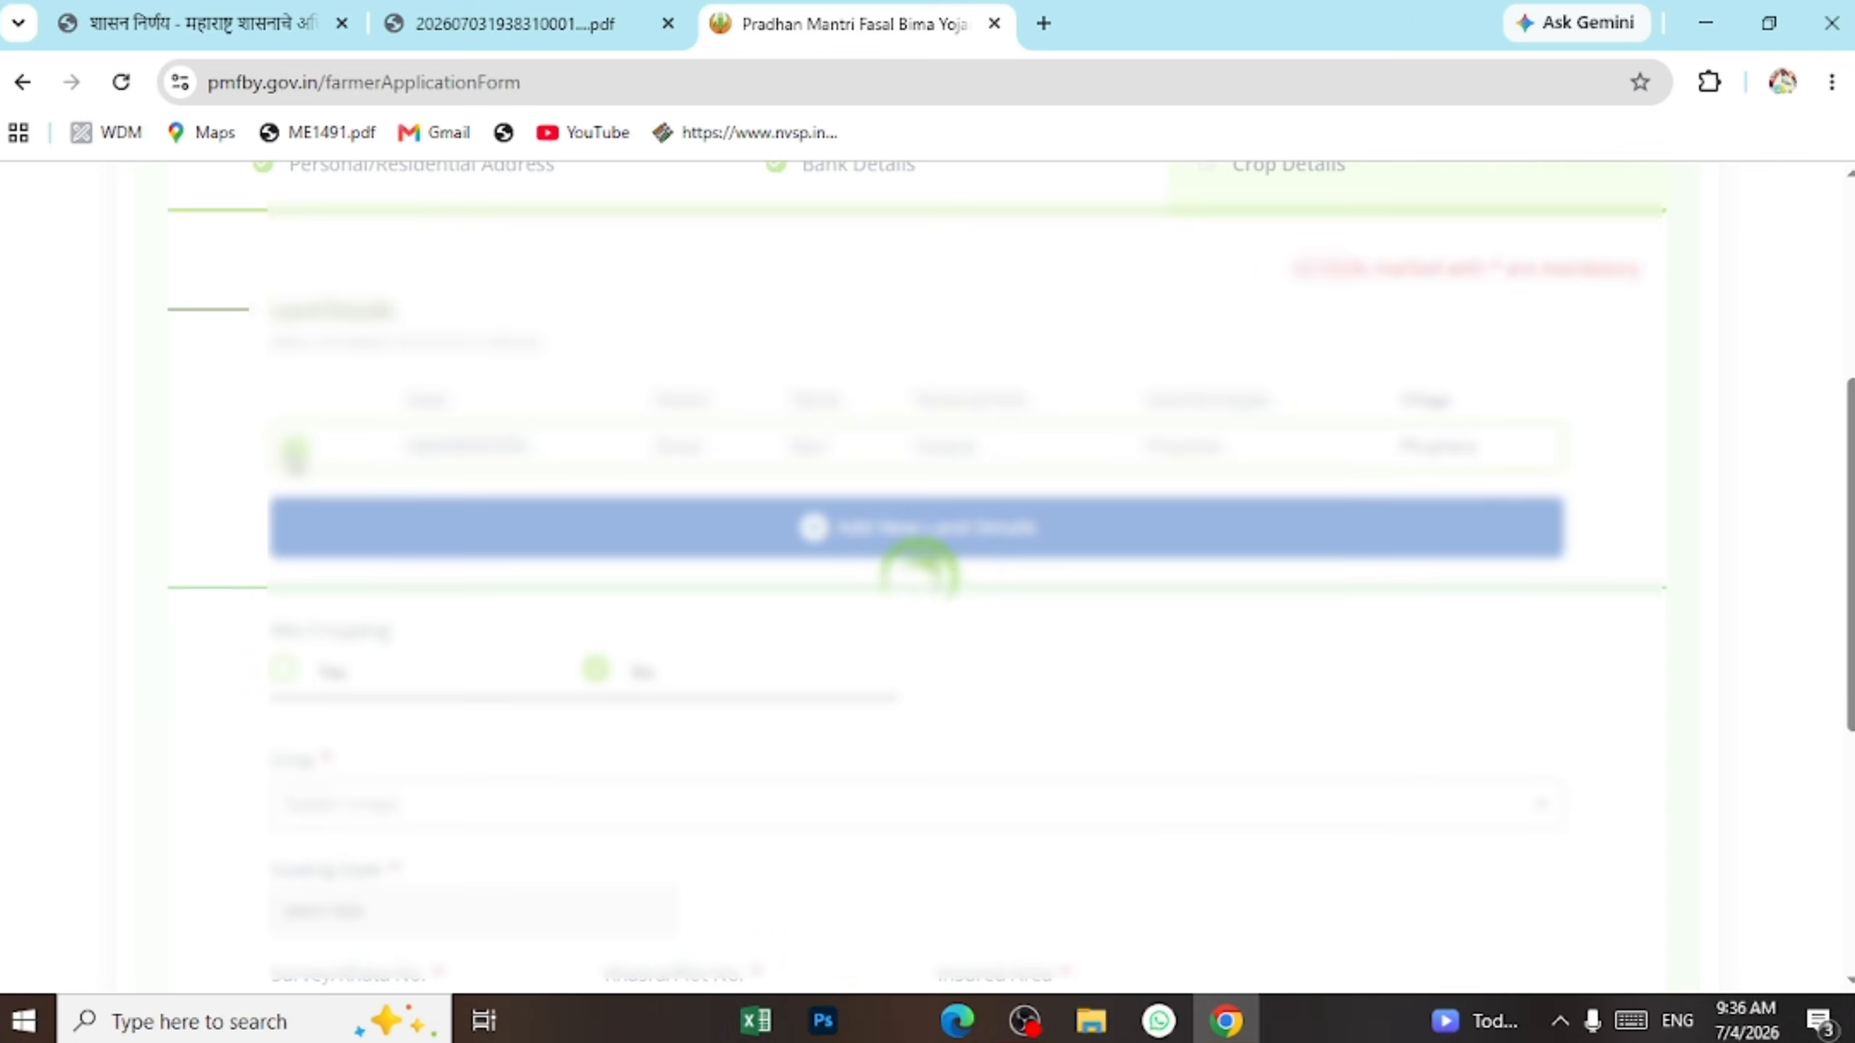
Set Mix Cropping to Yes and select Groundnut (Pea Nut), Onion and Cotton (Kapas) as the crops.
{"action": "scroll", "coordinate": [377, 436], "scroll_direction": "down", "scroll_amount": 5}
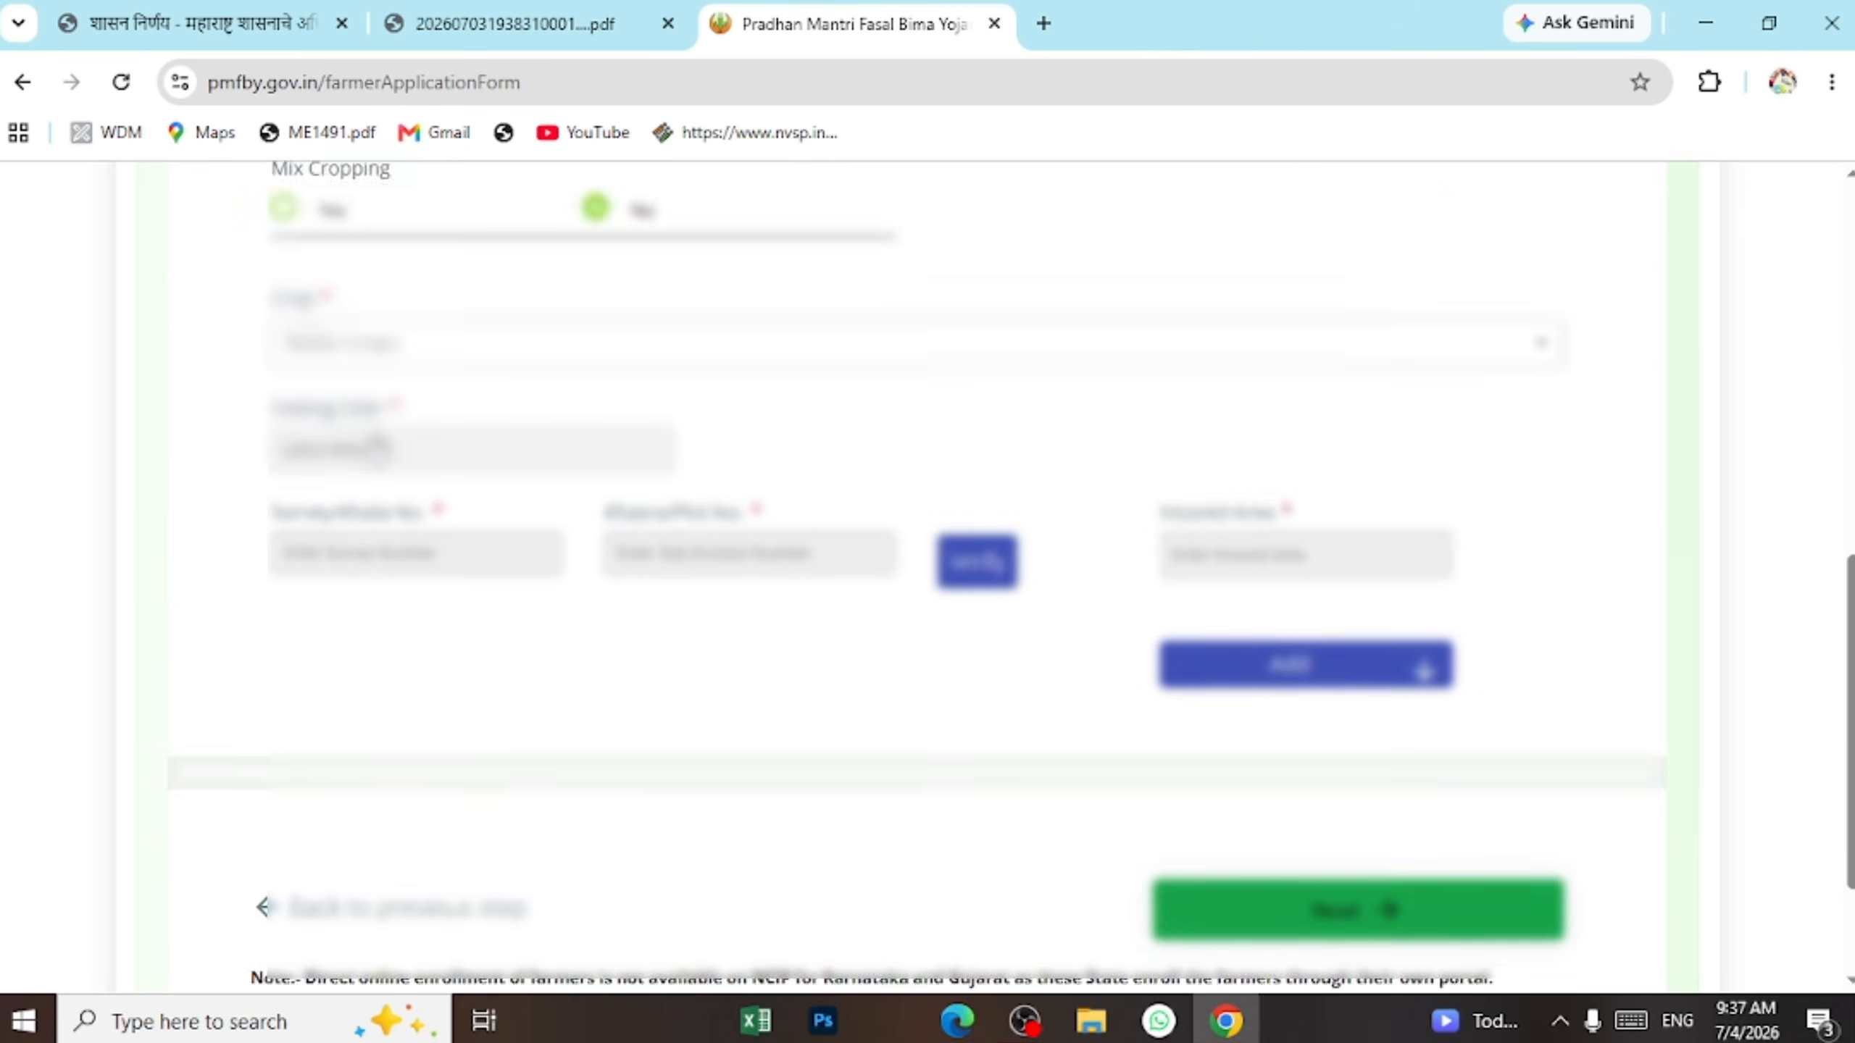
{"action": "scroll", "coordinate": [378, 437], "scroll_direction": "up", "scroll_amount": 2}
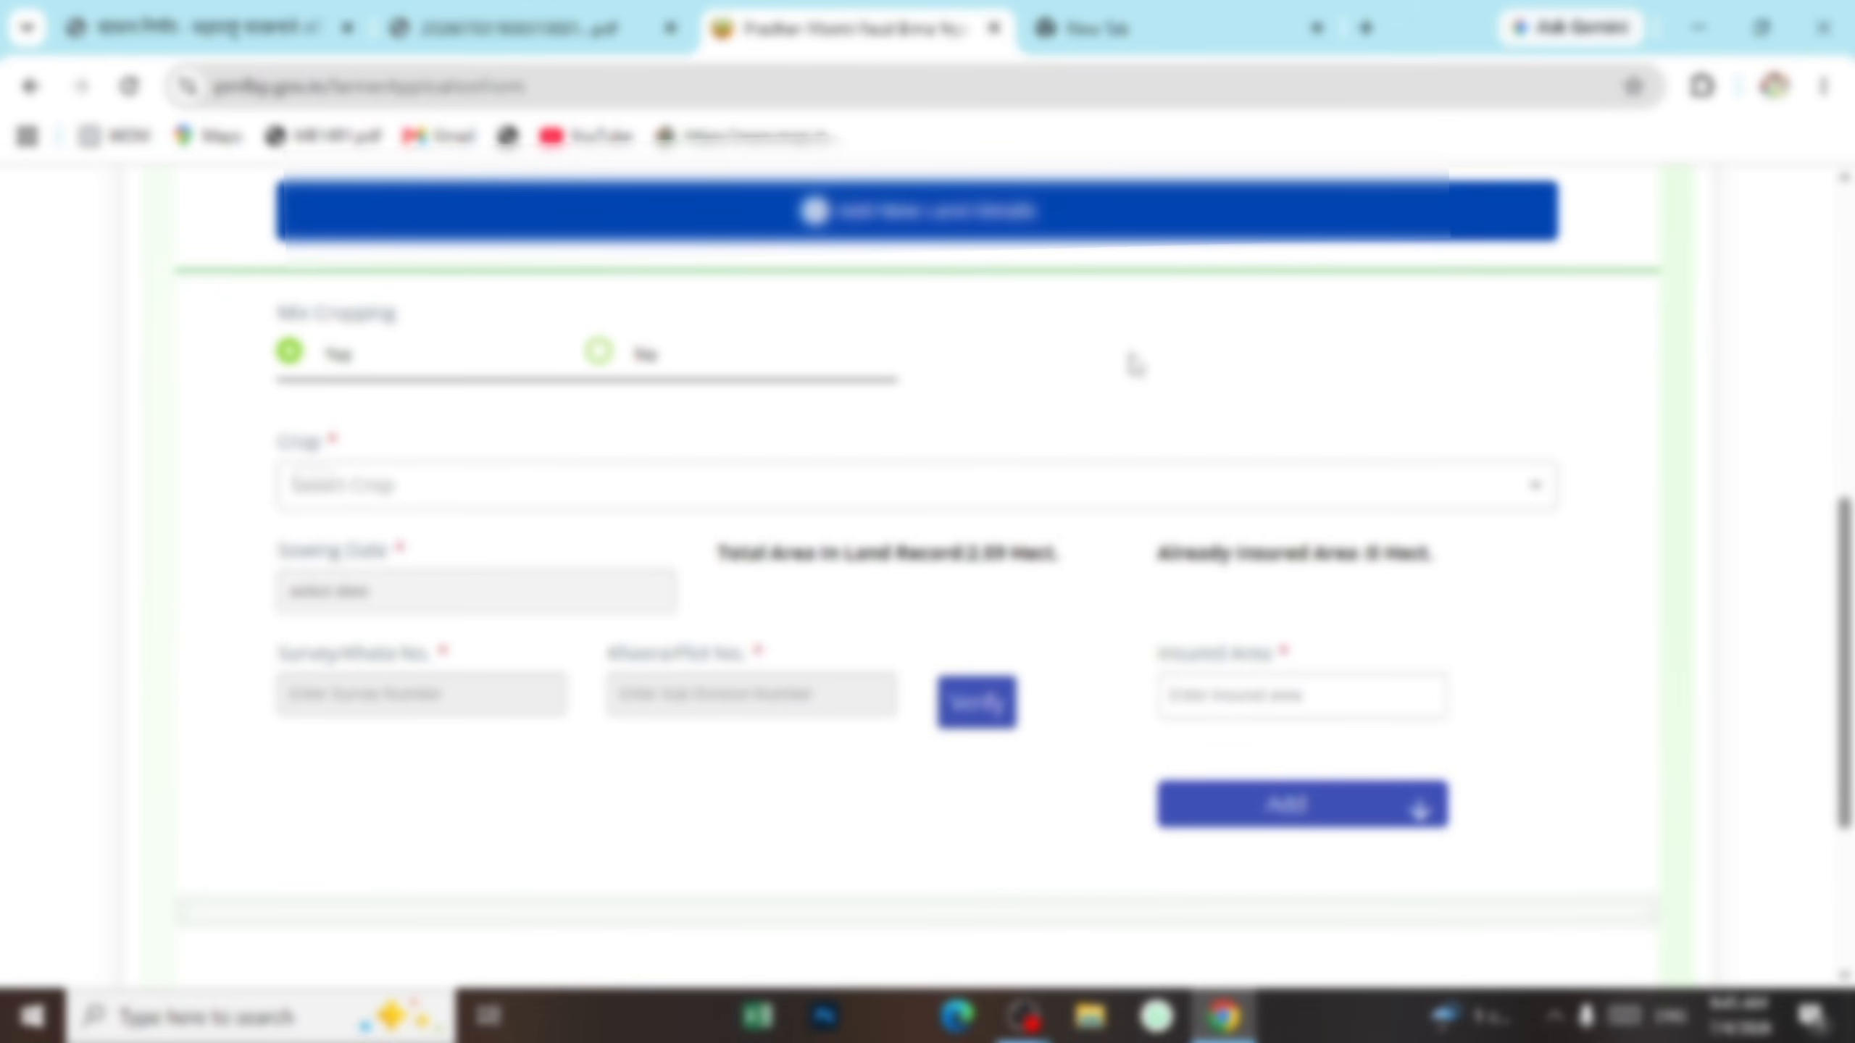
{"action": "scroll", "coordinate": [1133, 364], "scroll_direction": "up", "scroll_amount": 2}
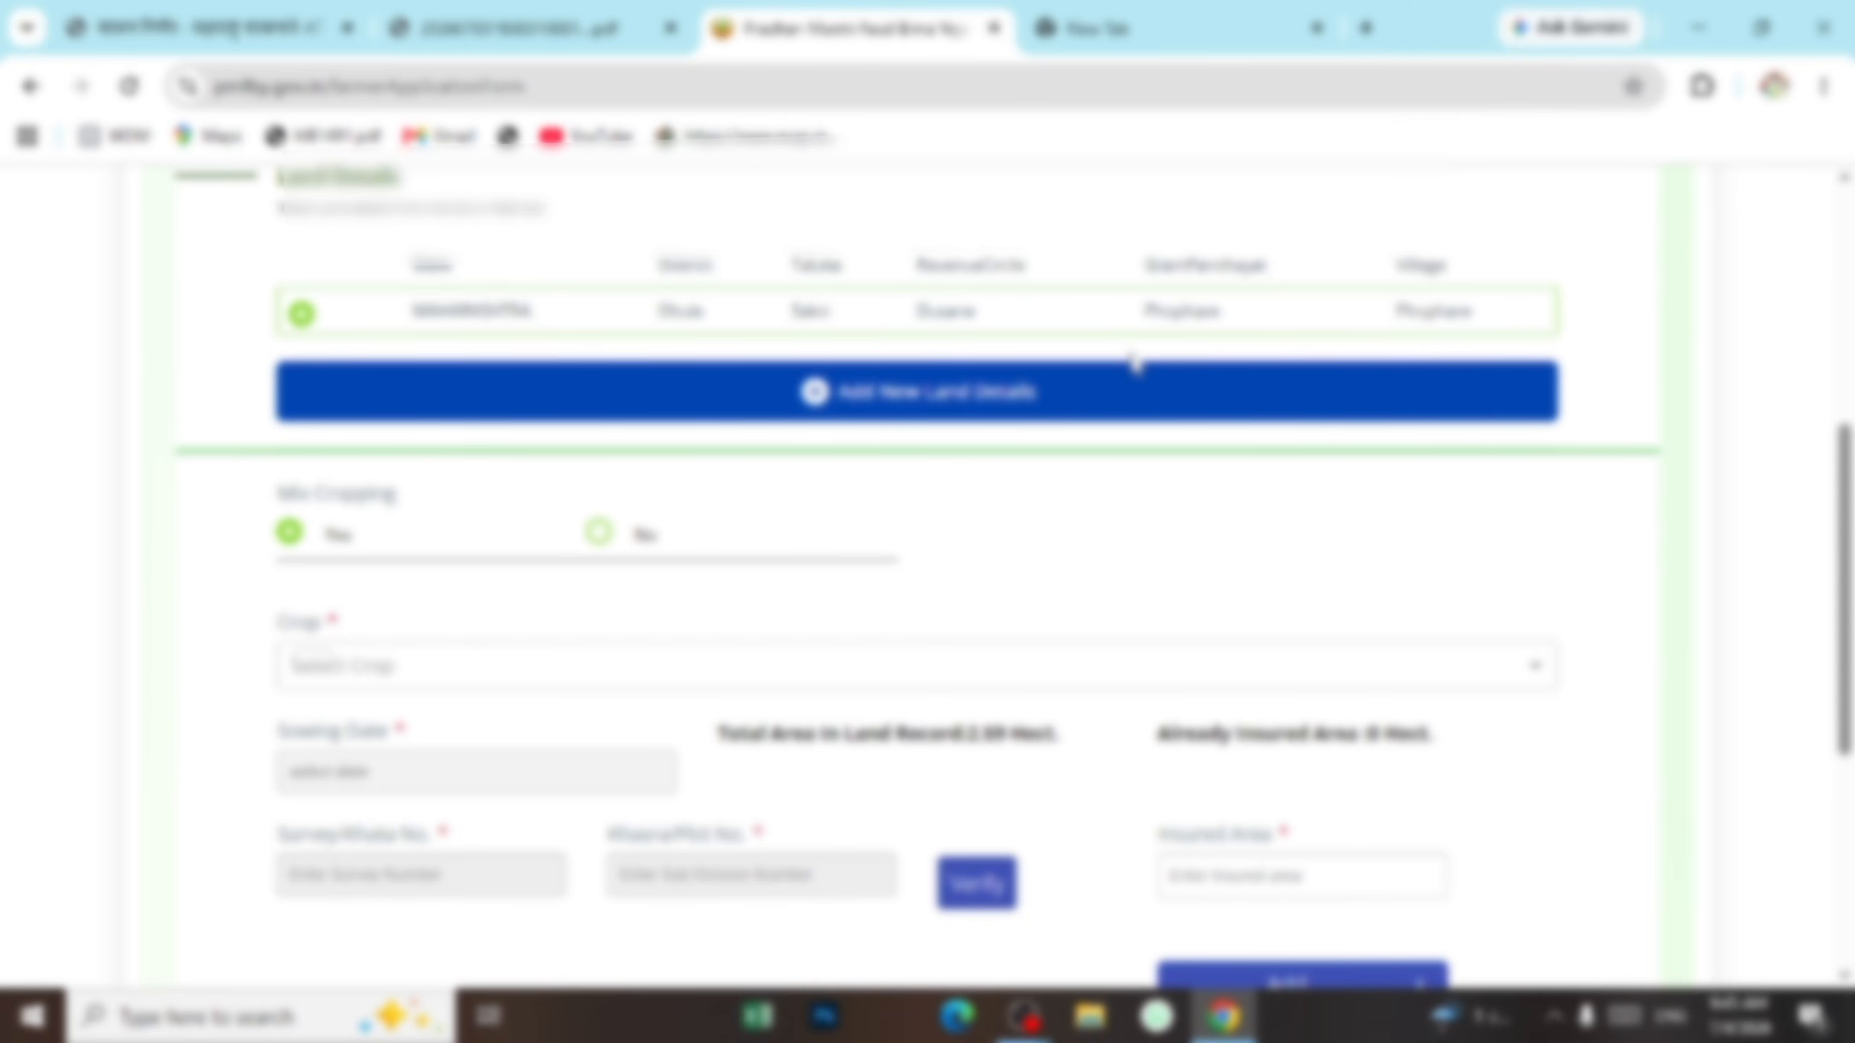
{"action": "scroll", "coordinate": [1134, 364], "scroll_direction": "down", "scroll_amount": 1}
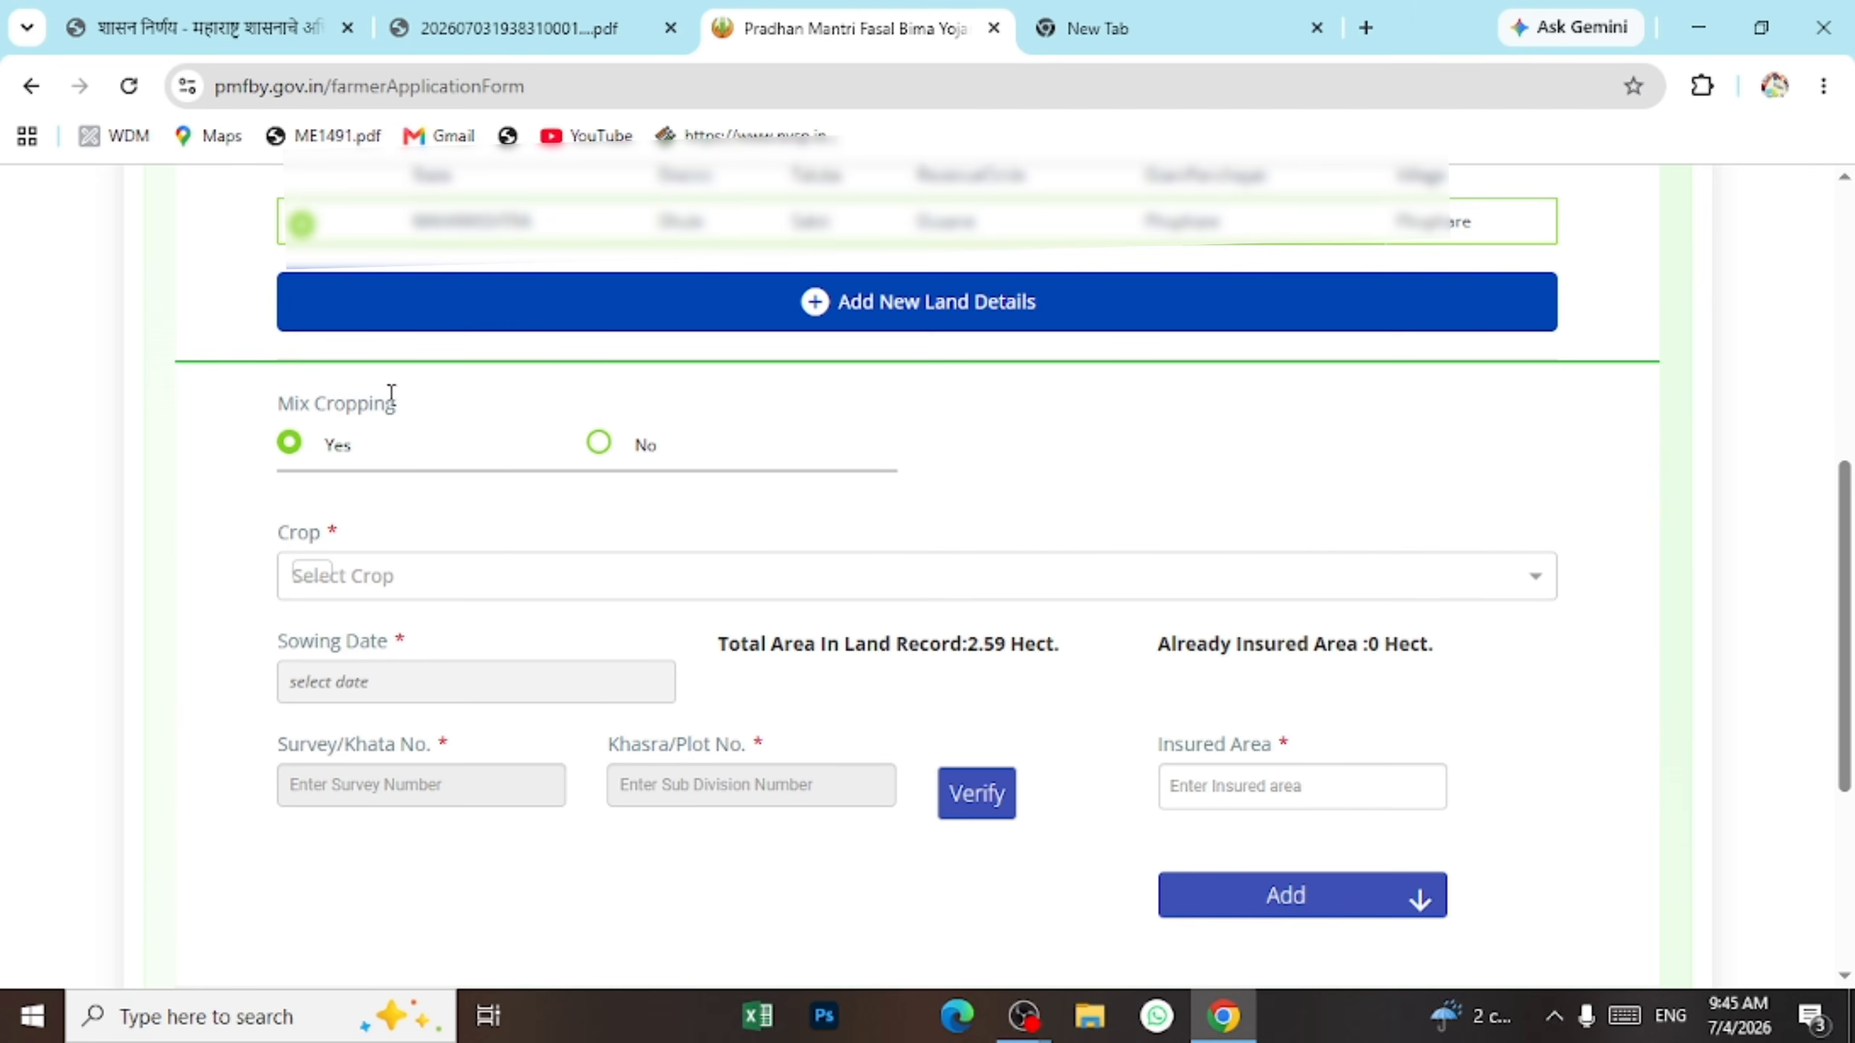
{"action": "scroll", "coordinate": [299, 475], "scroll_direction": "down", "scroll_amount": 2}
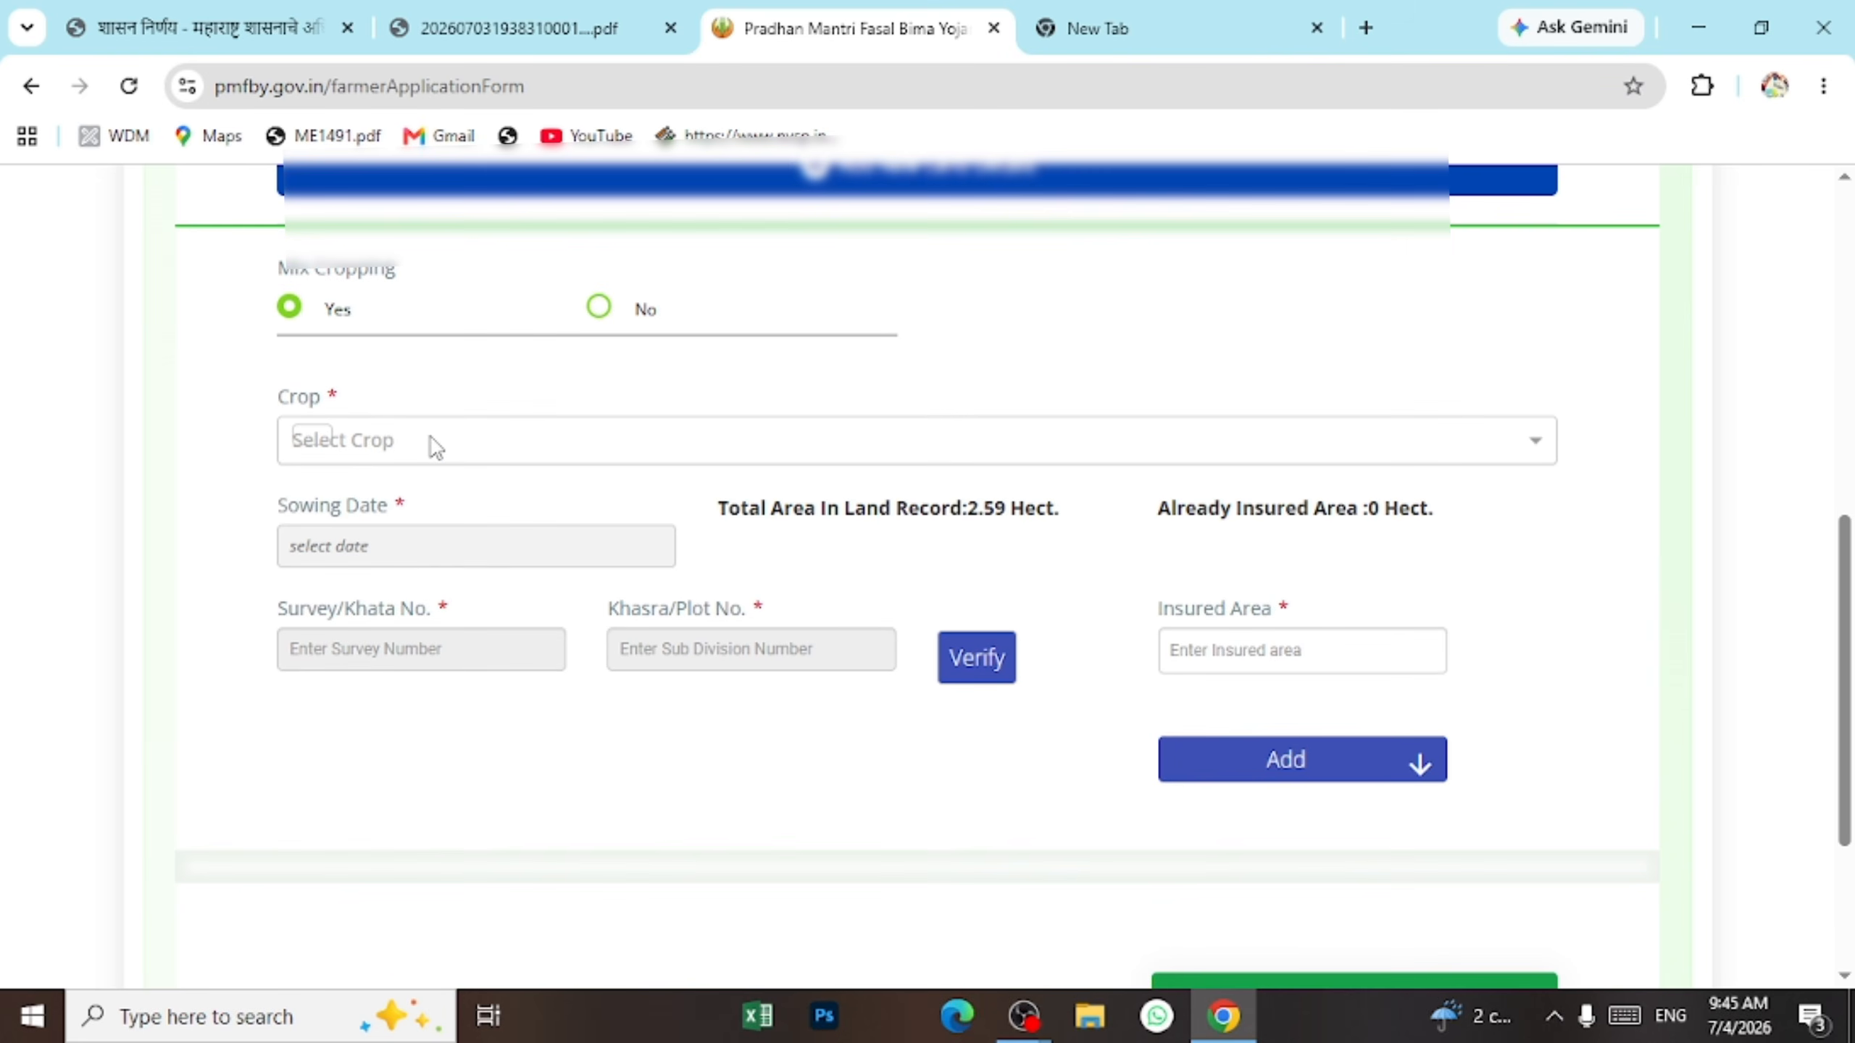
{"action": "left_click", "coordinate": [442, 442]}
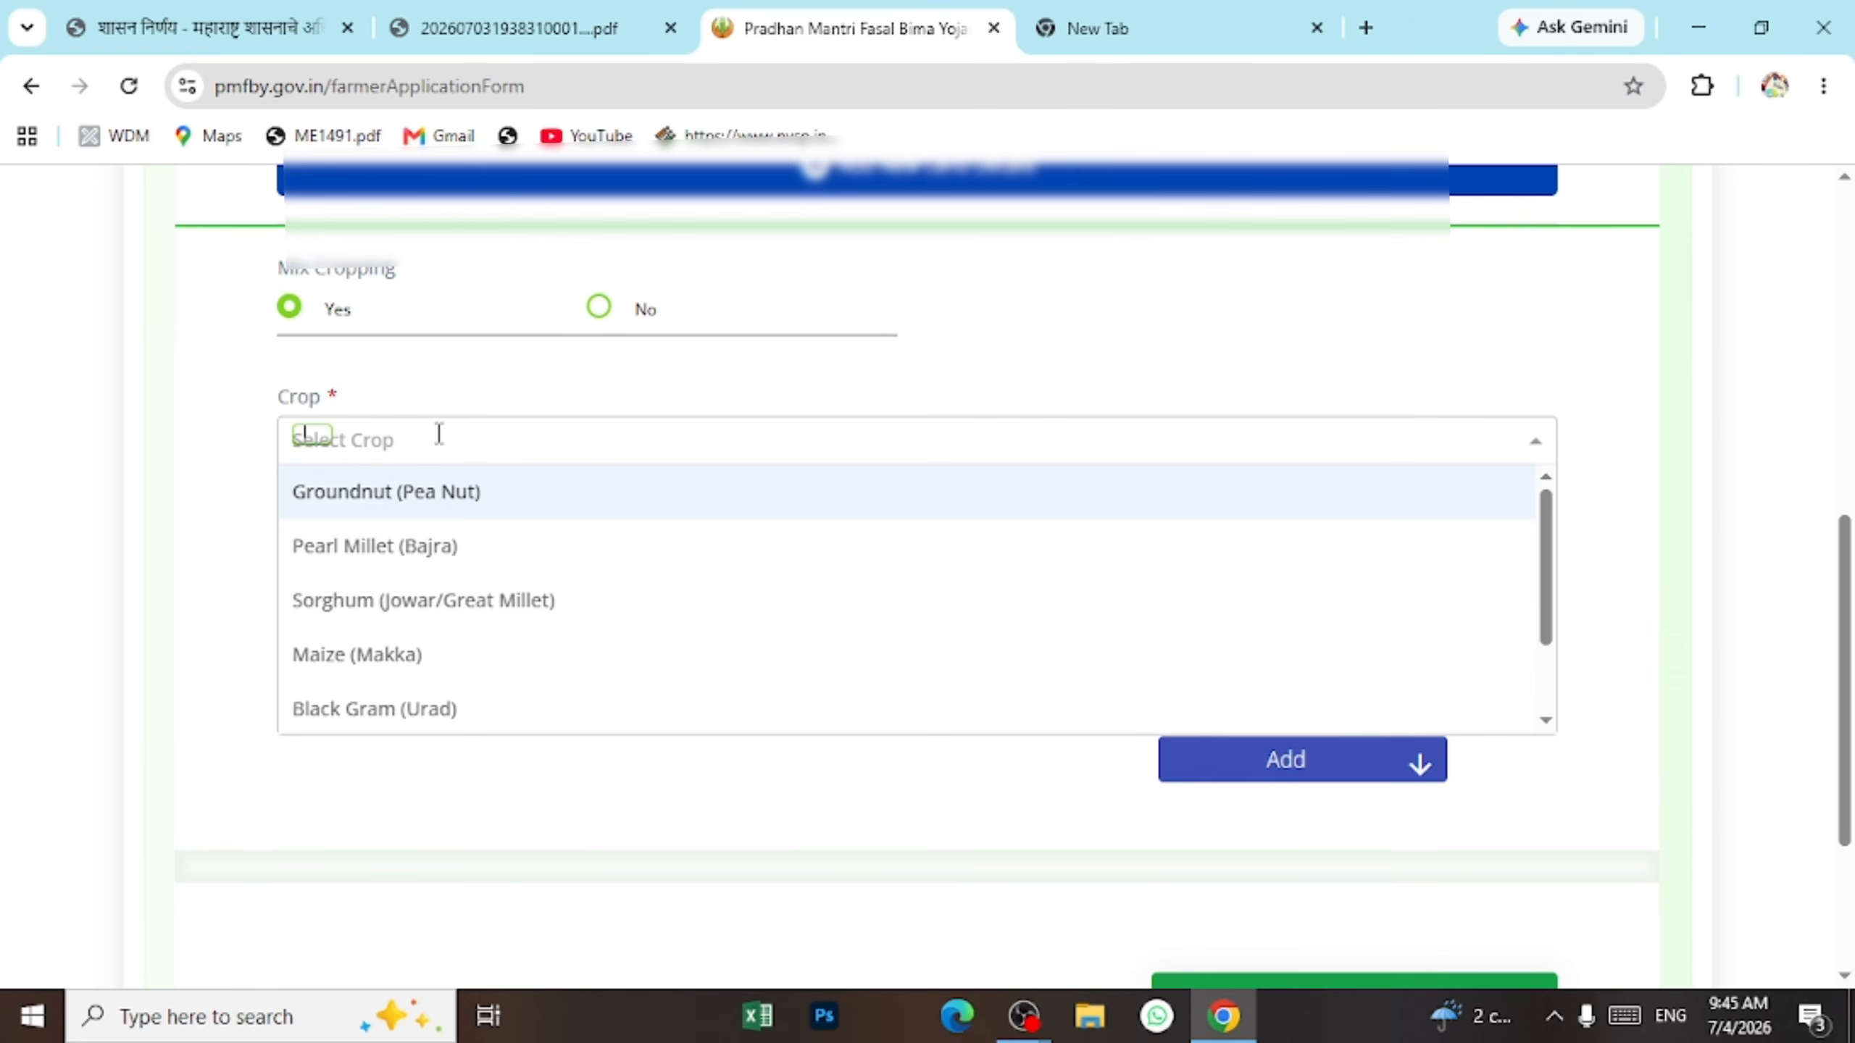
{"action": "left_click", "coordinate": [455, 494]}
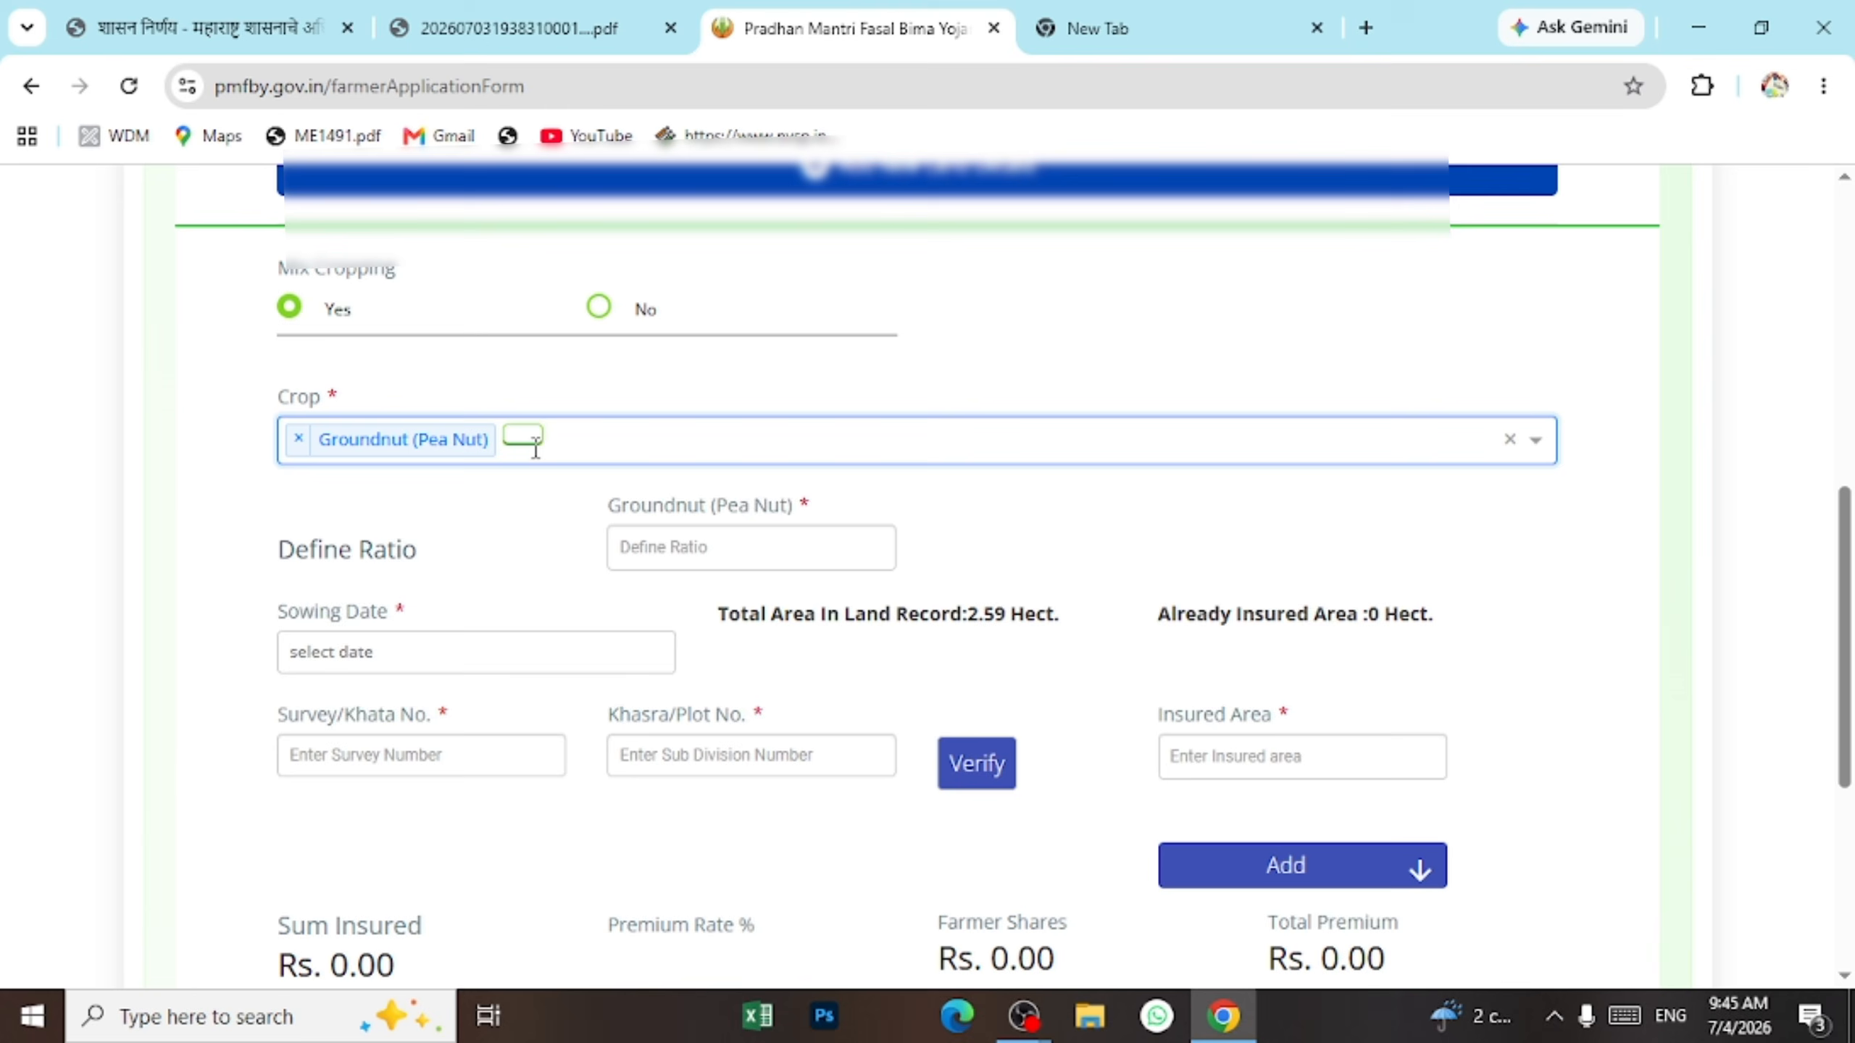
{"action": "left_click", "coordinate": [647, 442]}
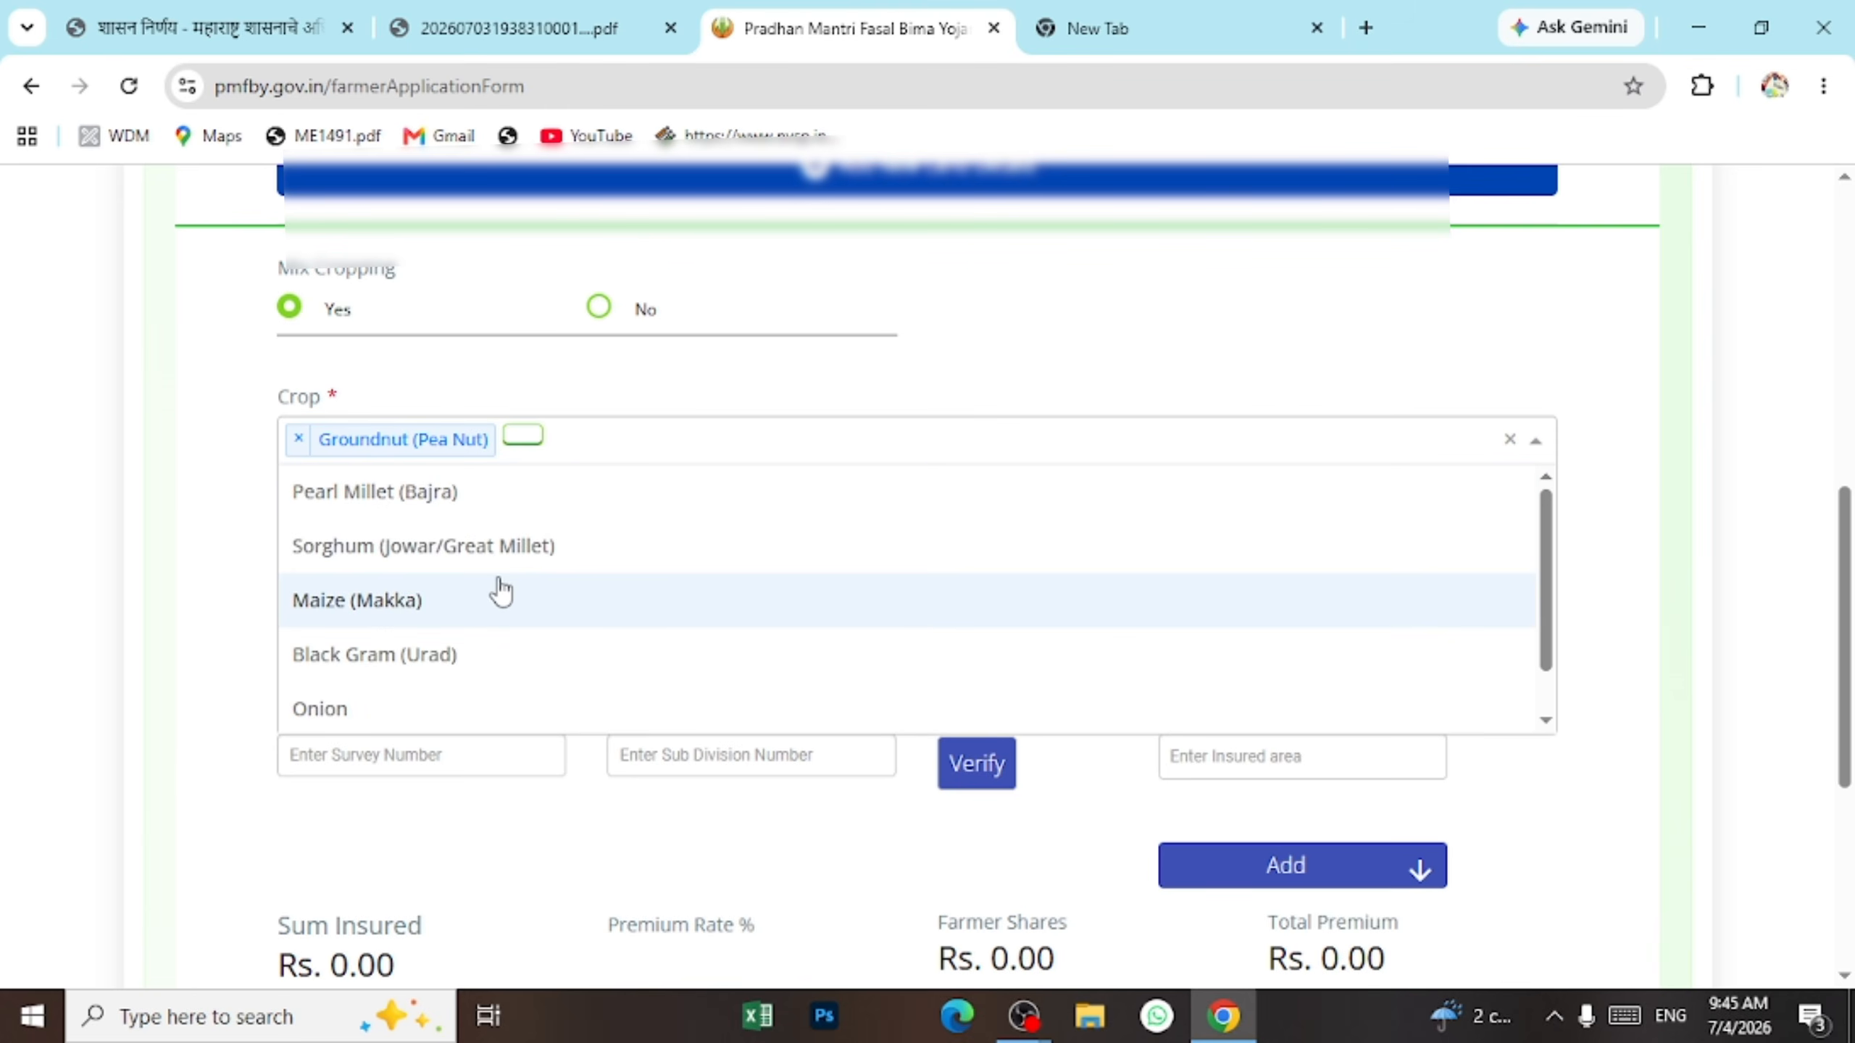
{"action": "scroll", "coordinate": [513, 579], "scroll_direction": "down", "scroll_amount": 1}
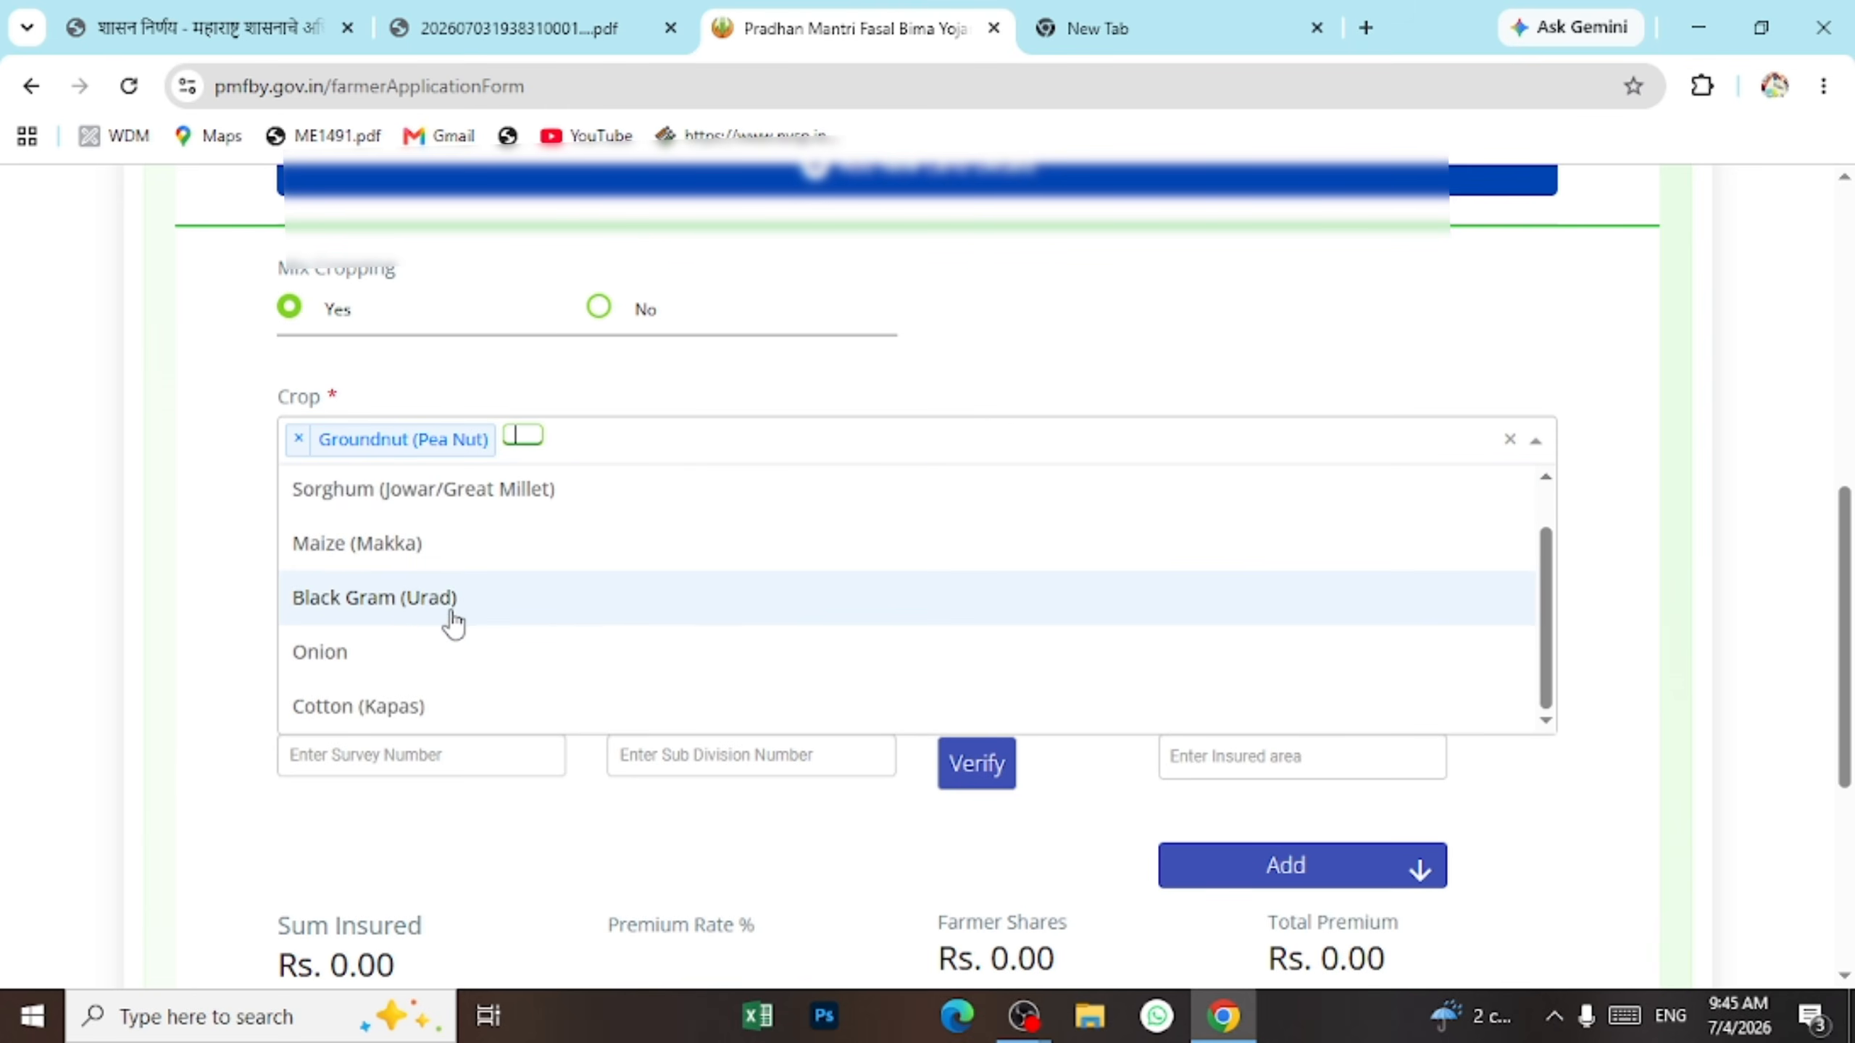
{"action": "left_click", "coordinate": [437, 649]}
{"action": "left_click", "coordinate": [800, 442]}
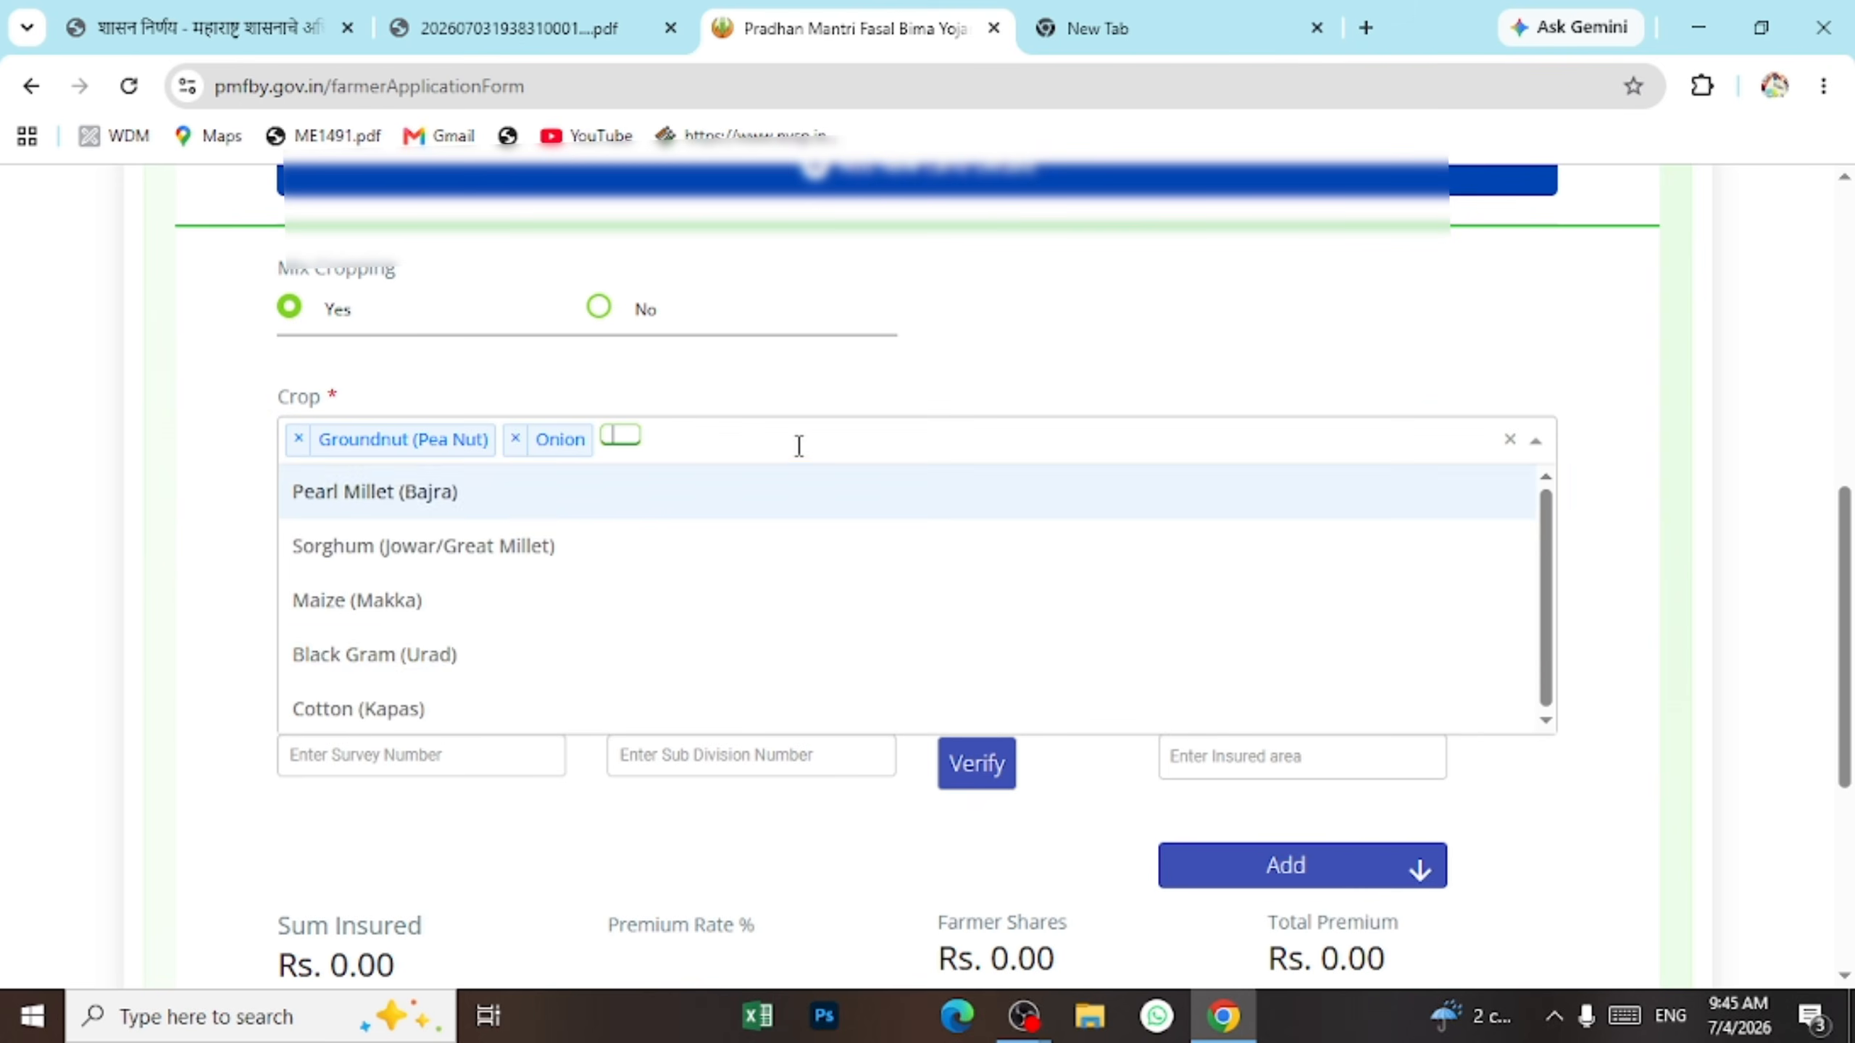
{"action": "left_click", "coordinate": [476, 712]}
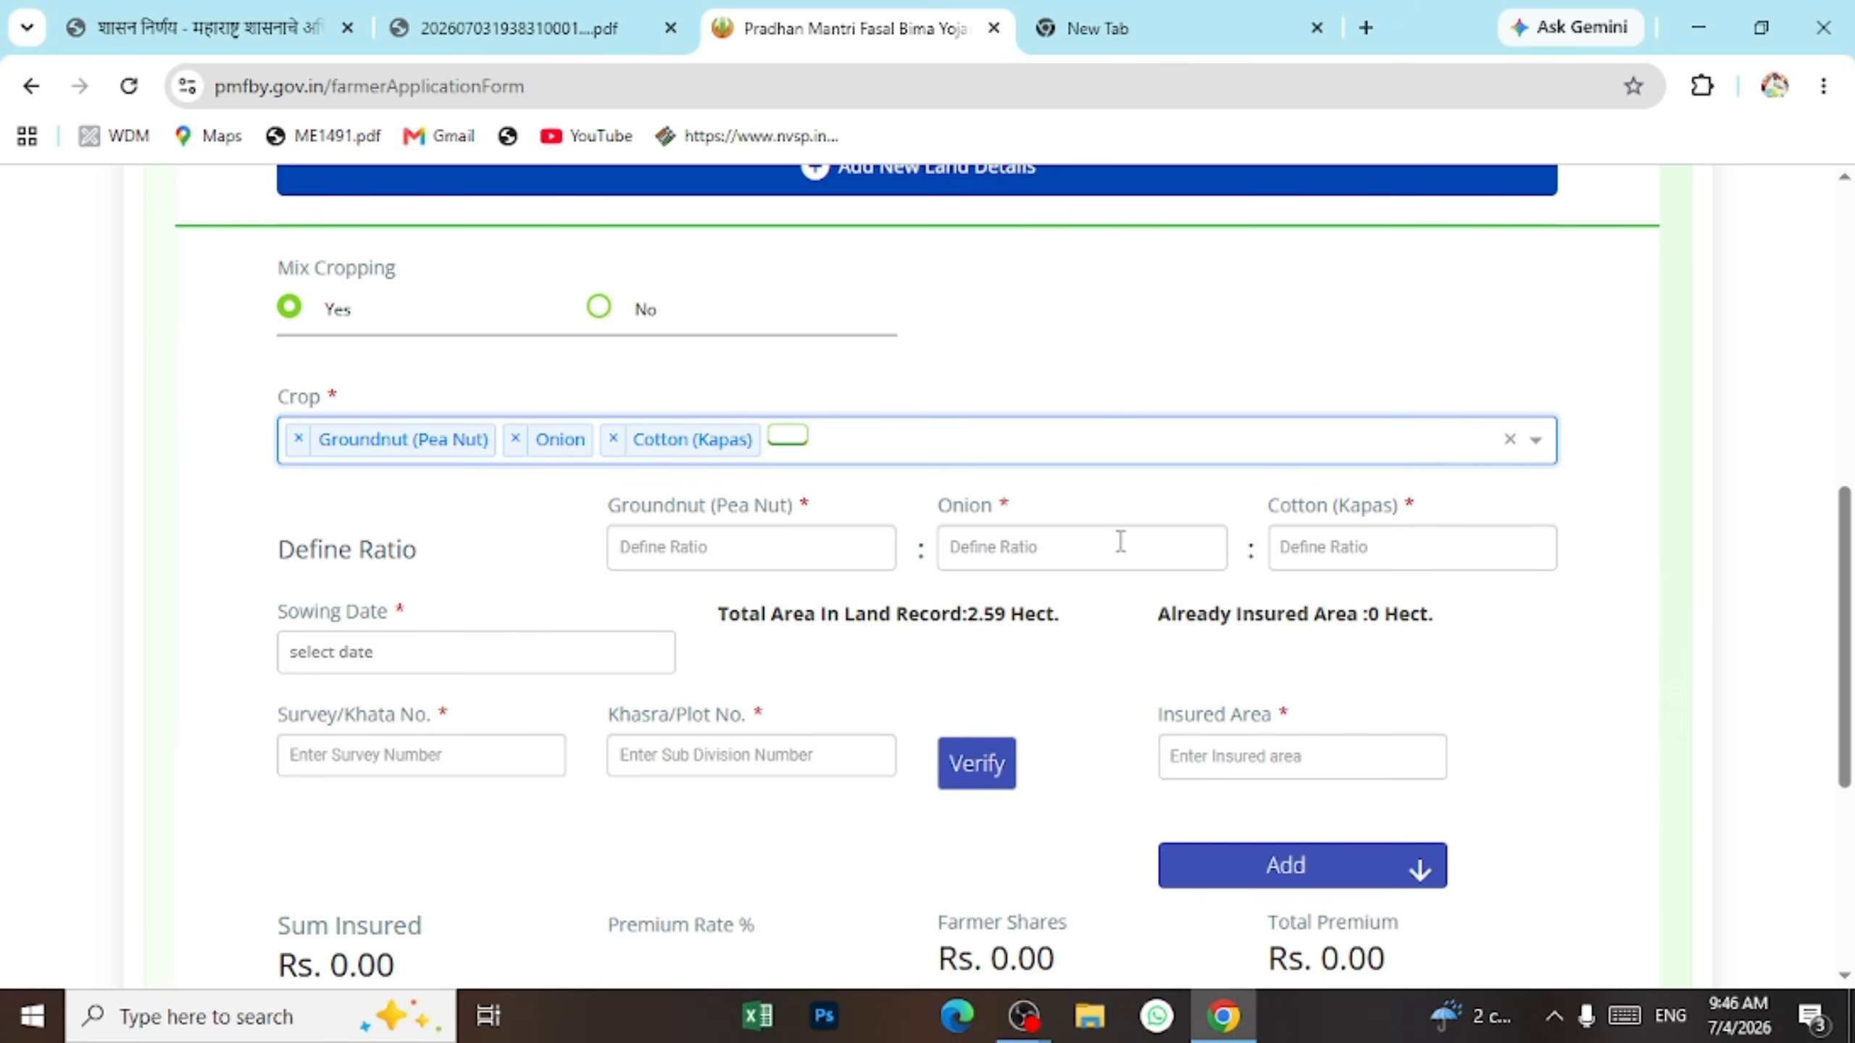
Define the crop ratio as 0.70 for Groundnut, 0.70 for Onion and 0.50 for Cotton.
{"action": "scroll", "coordinate": [1314, 774], "scroll_direction": "down", "scroll_amount": 1}
{"action": "scroll", "coordinate": [1314, 803], "scroll_direction": "down", "scroll_amount": 1}
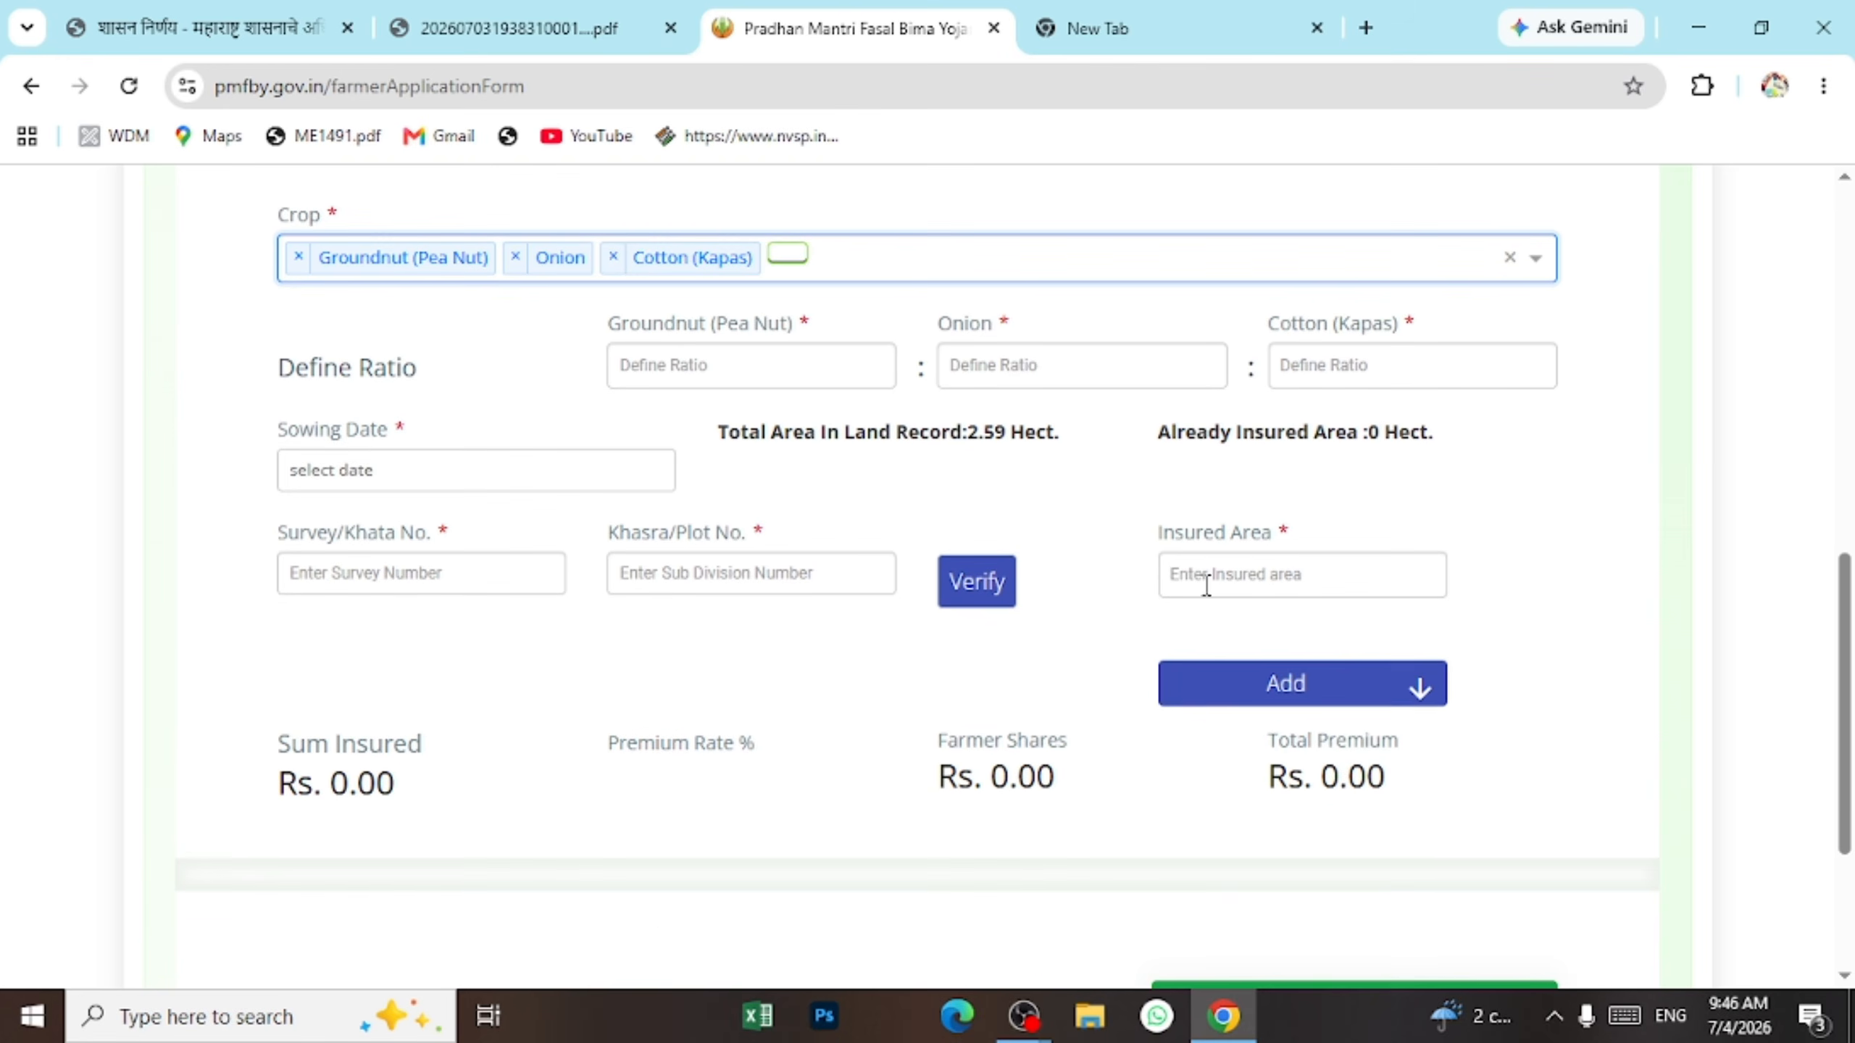
{"action": "scroll", "coordinate": [1208, 585], "scroll_direction": "up", "scroll_amount": 2}
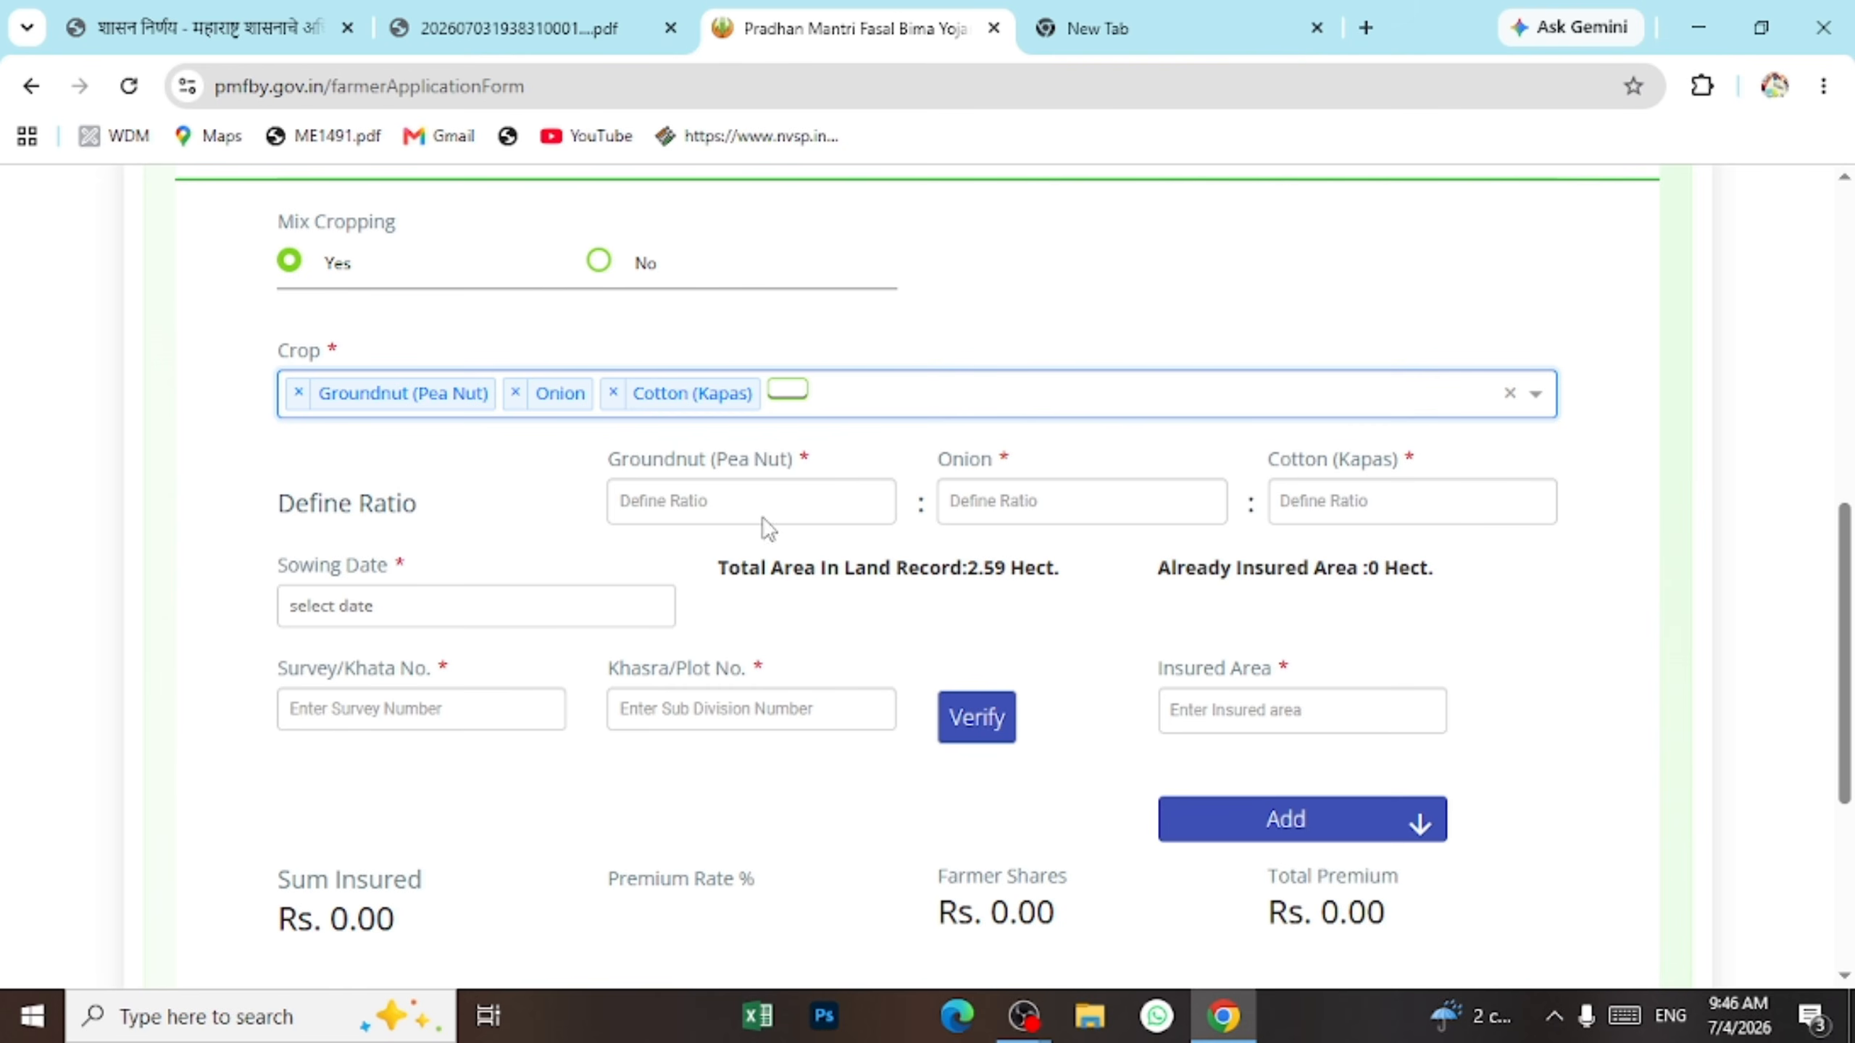
{"action": "left_click", "coordinate": [775, 494]}
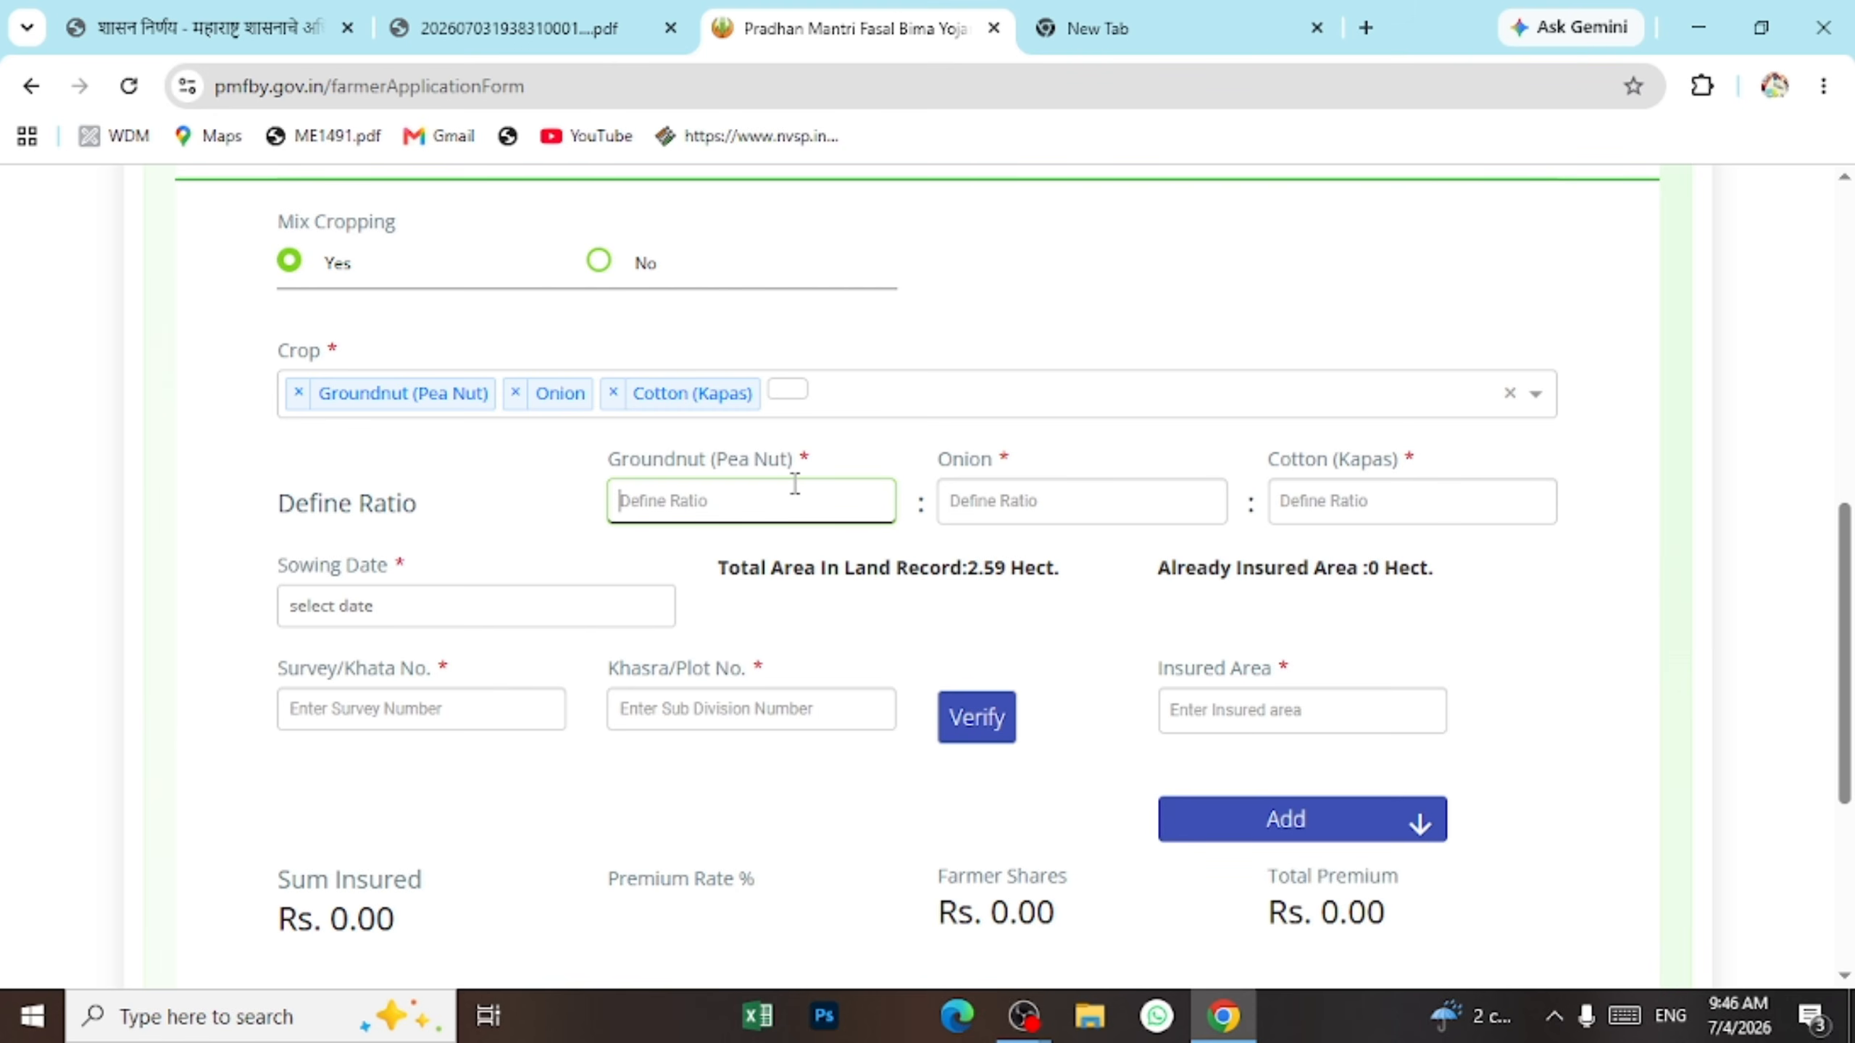
{"action": "type", "text": "0."}
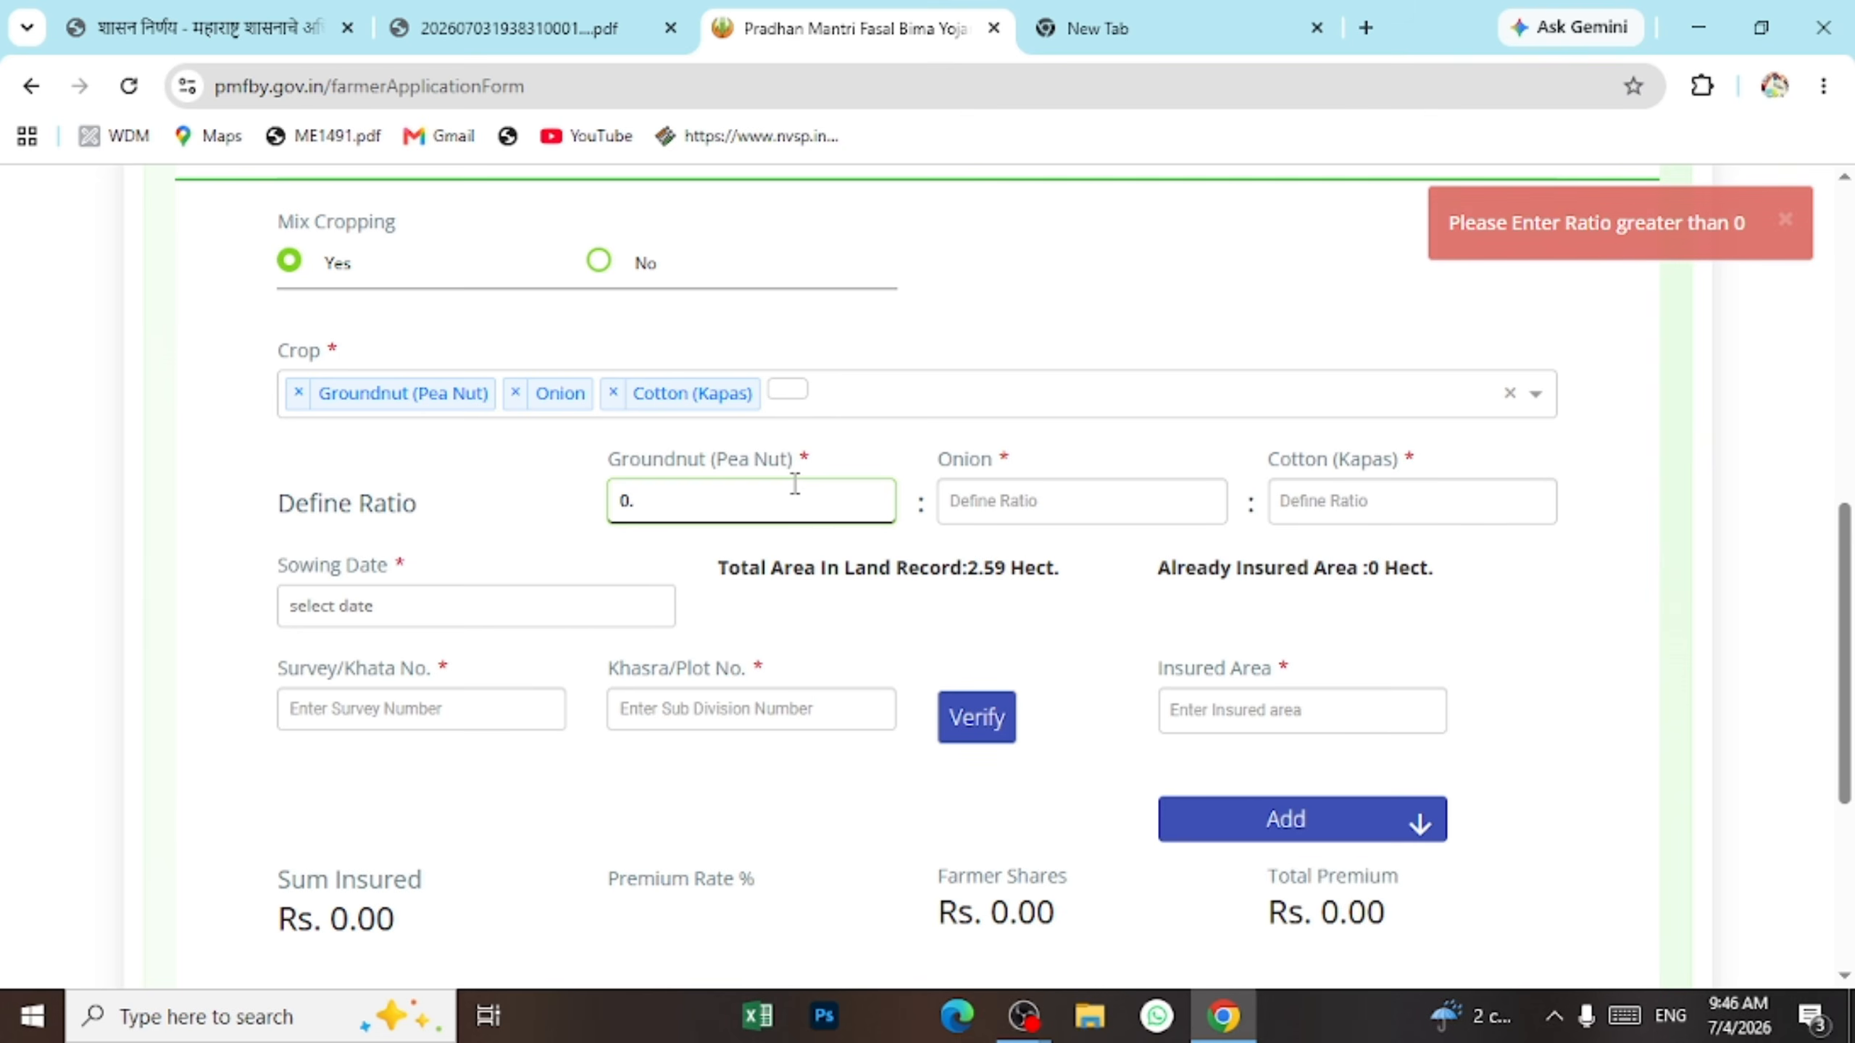
{"action": "type", "text": "70"}
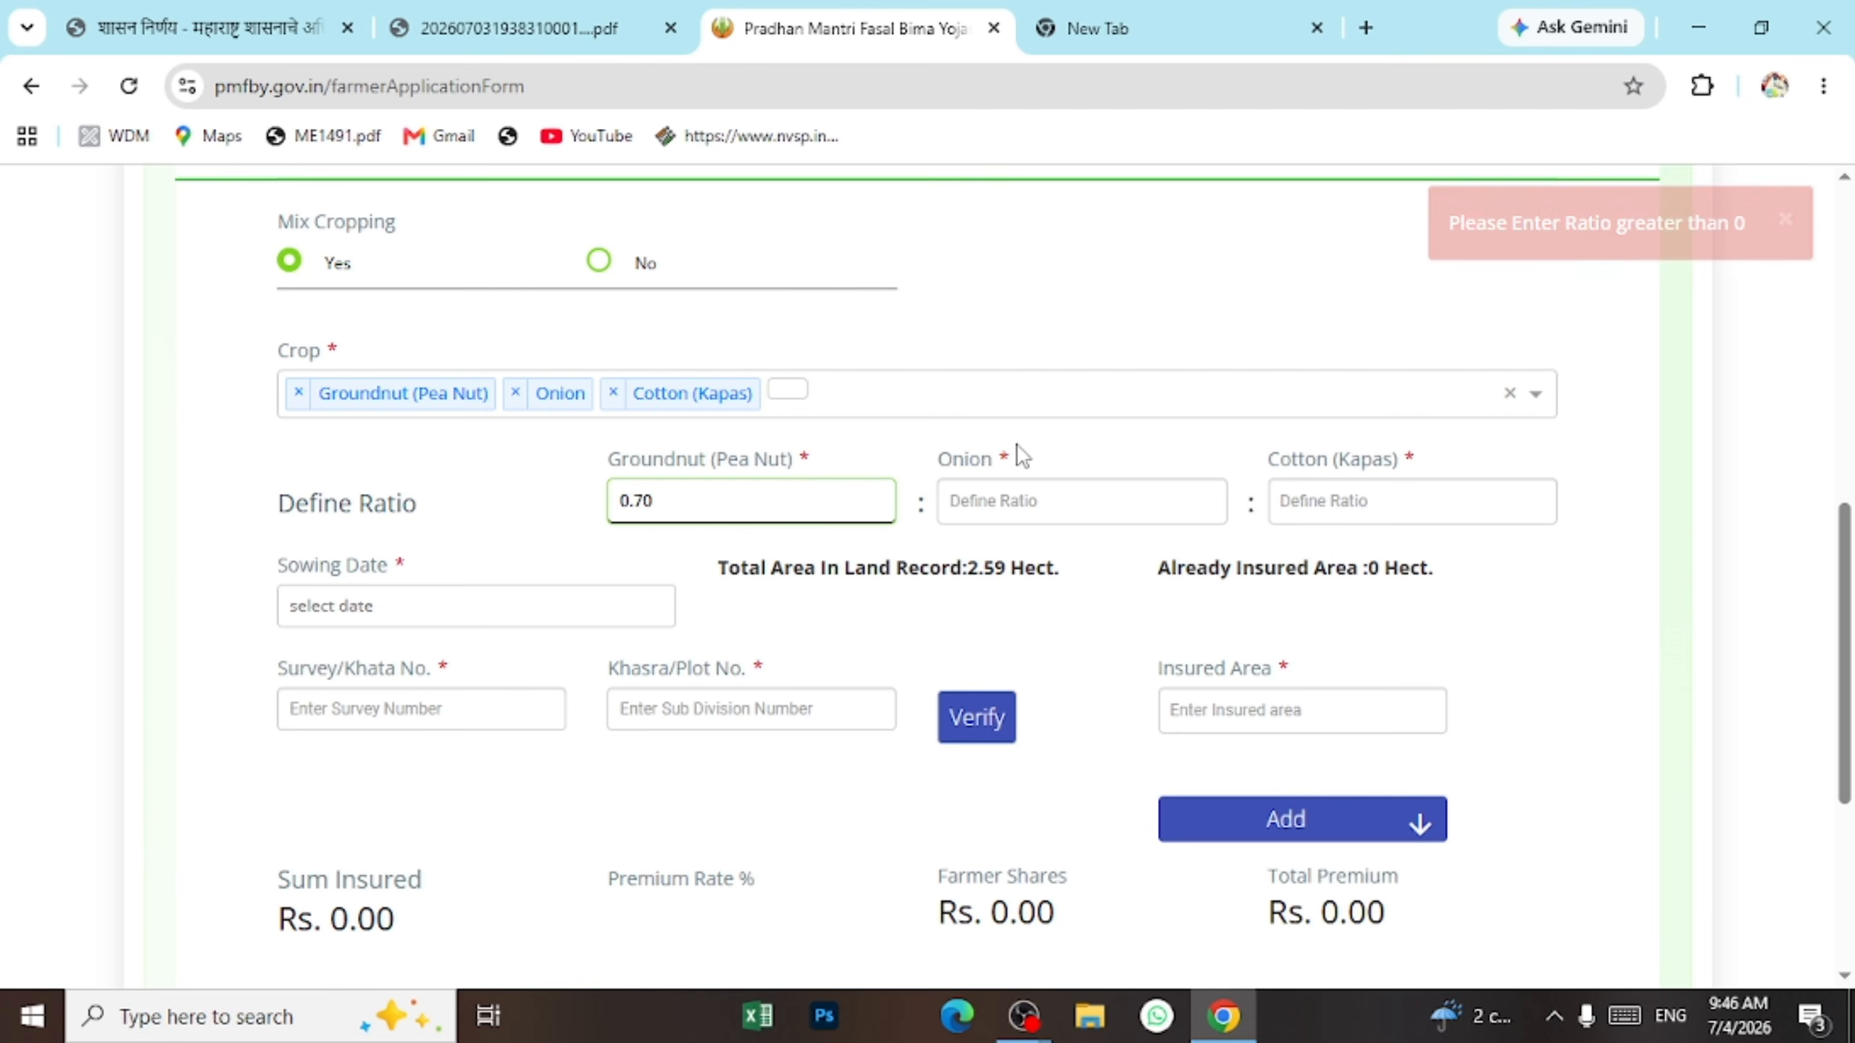
{"action": "left_click", "coordinate": [1044, 507]}
{"action": "type", "text": ".7"}
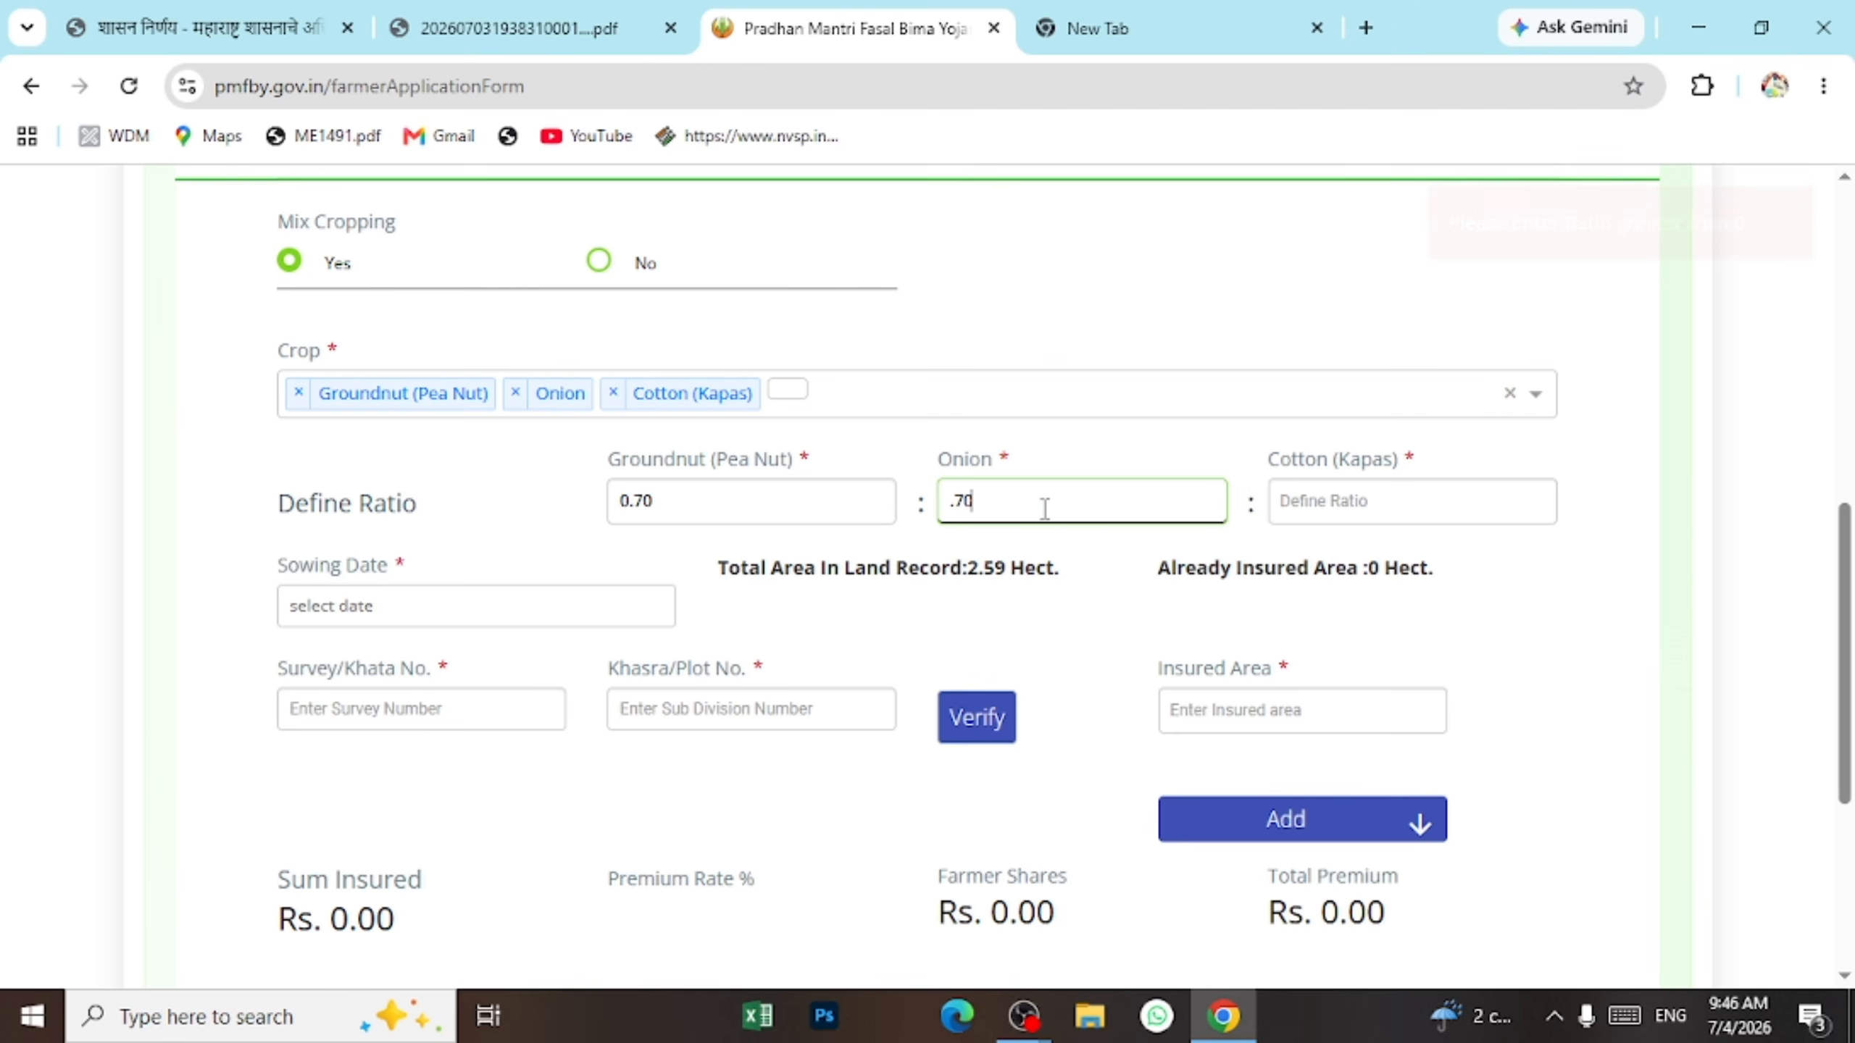
{"action": "key", "text": "BackSpace"}
{"action": "type", "text": "0.70"}
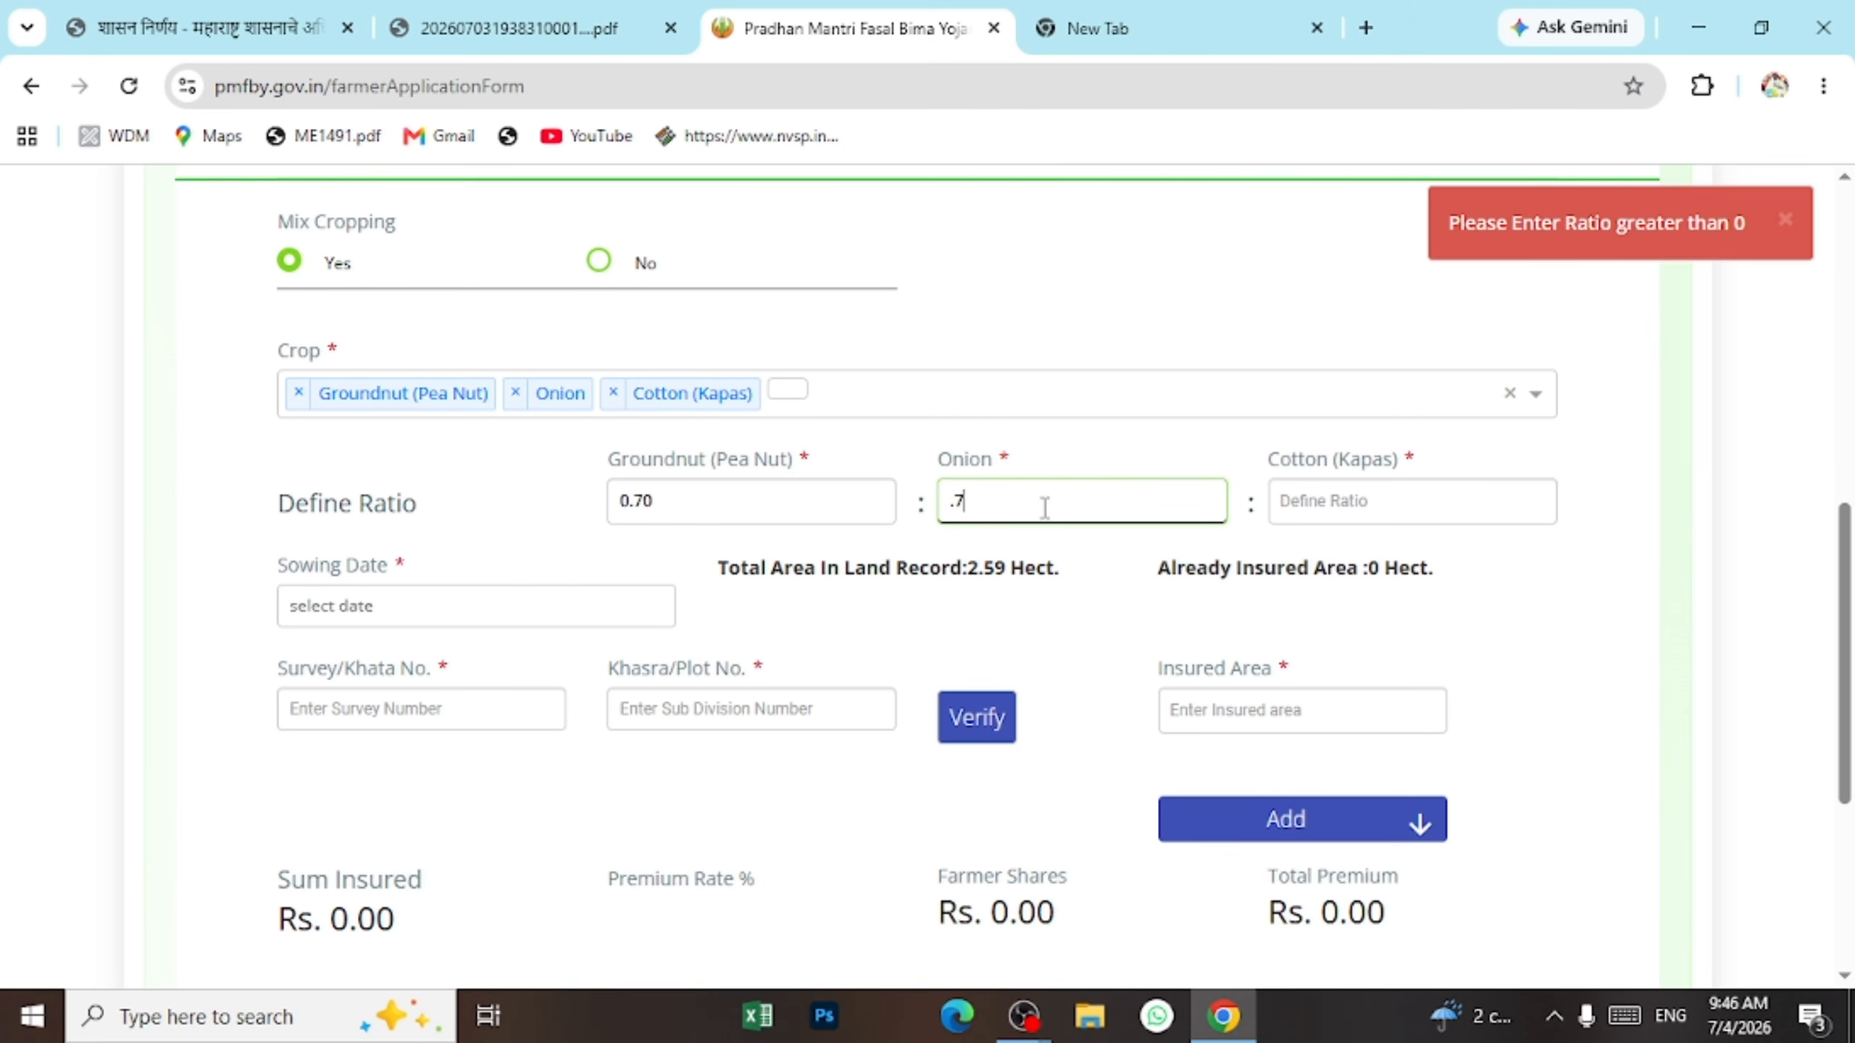
{"action": "key", "text": "Tab"}
{"action": "type", "text": "0.50"}
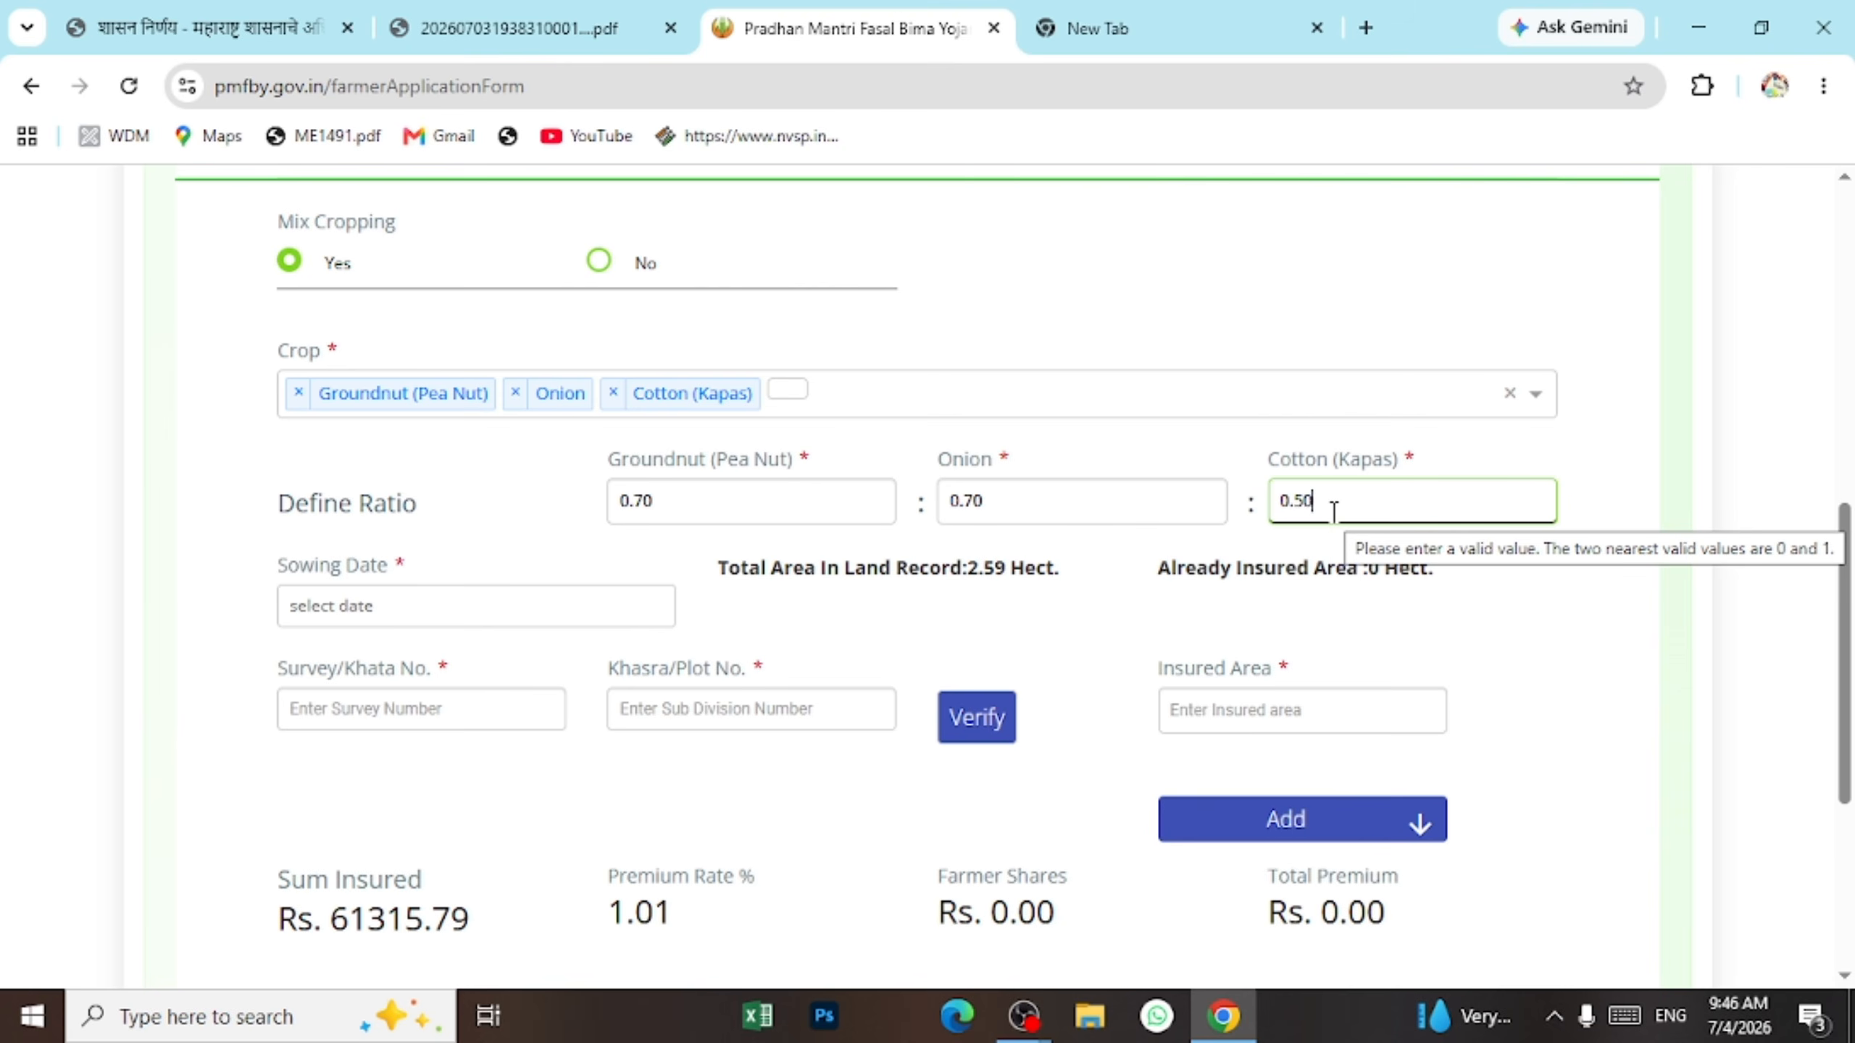
Set the sowing date to 30-06-2026.
{"action": "scroll", "coordinate": [1333, 511], "scroll_direction": "down", "scroll_amount": 2}
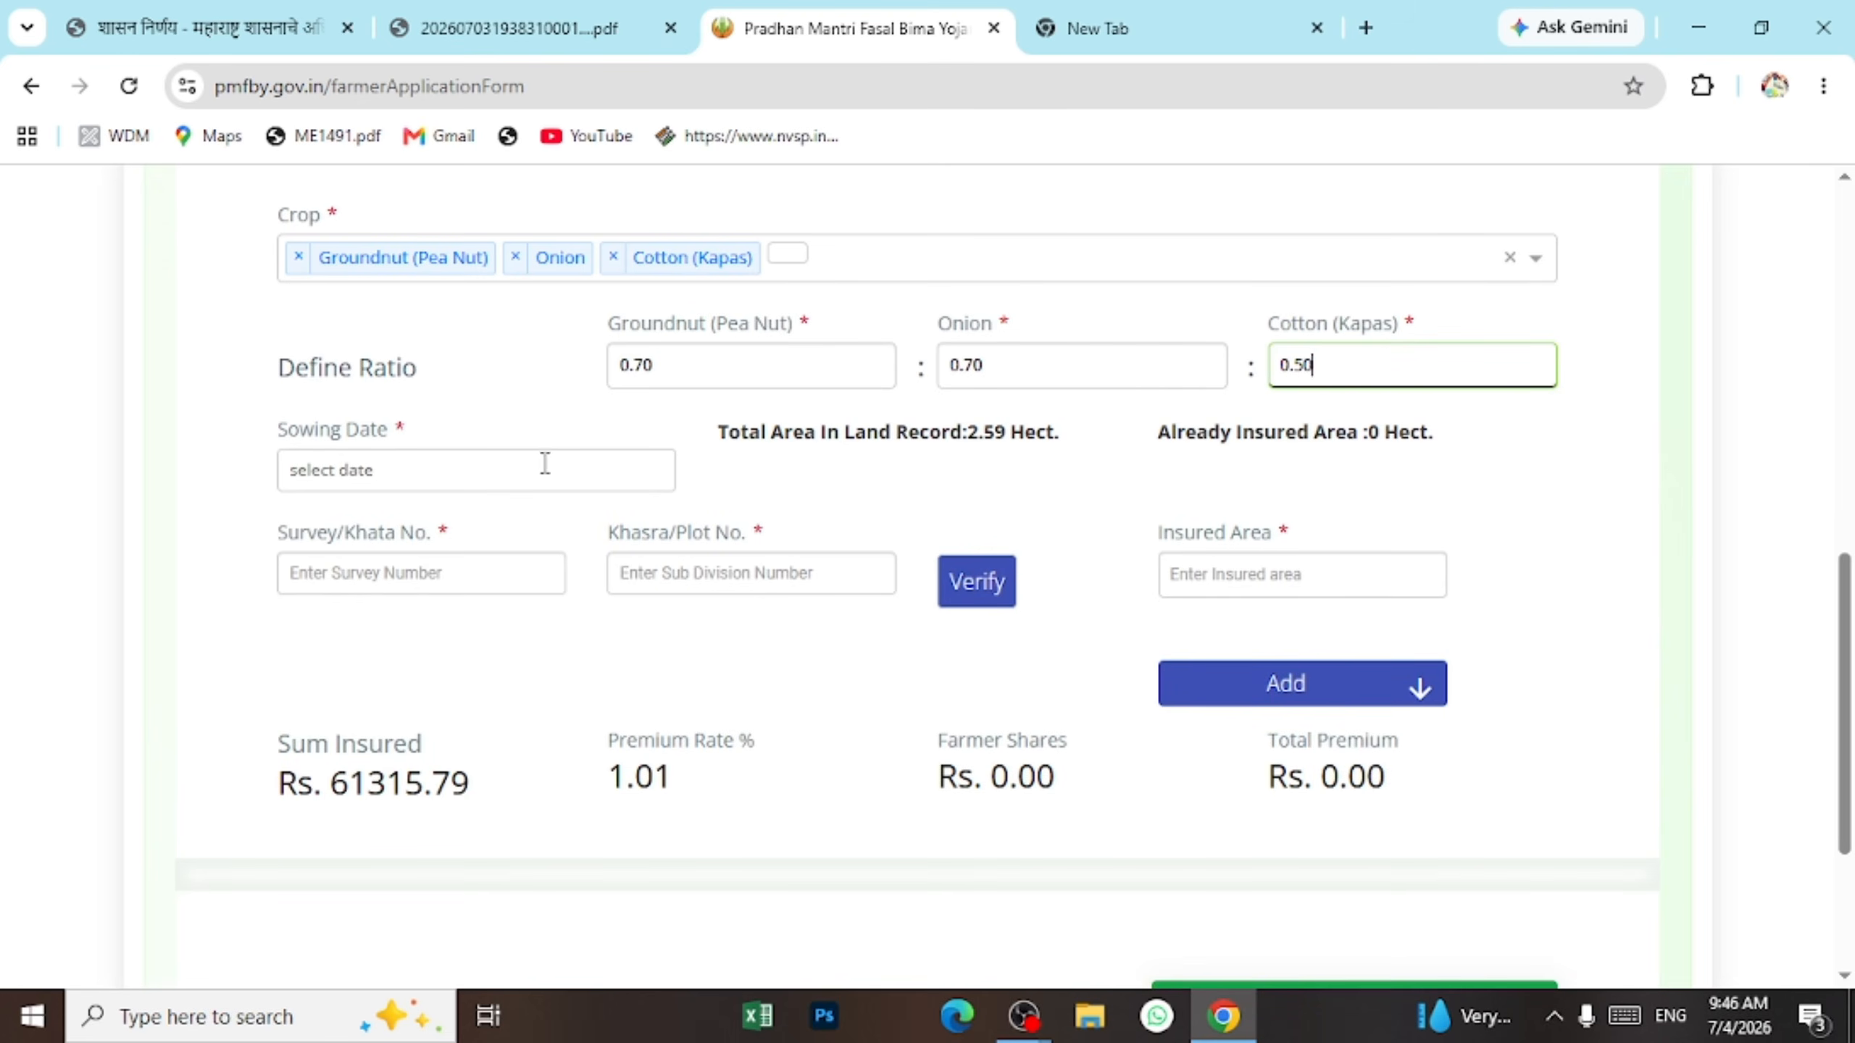
{"action": "left_click", "coordinate": [511, 473]}
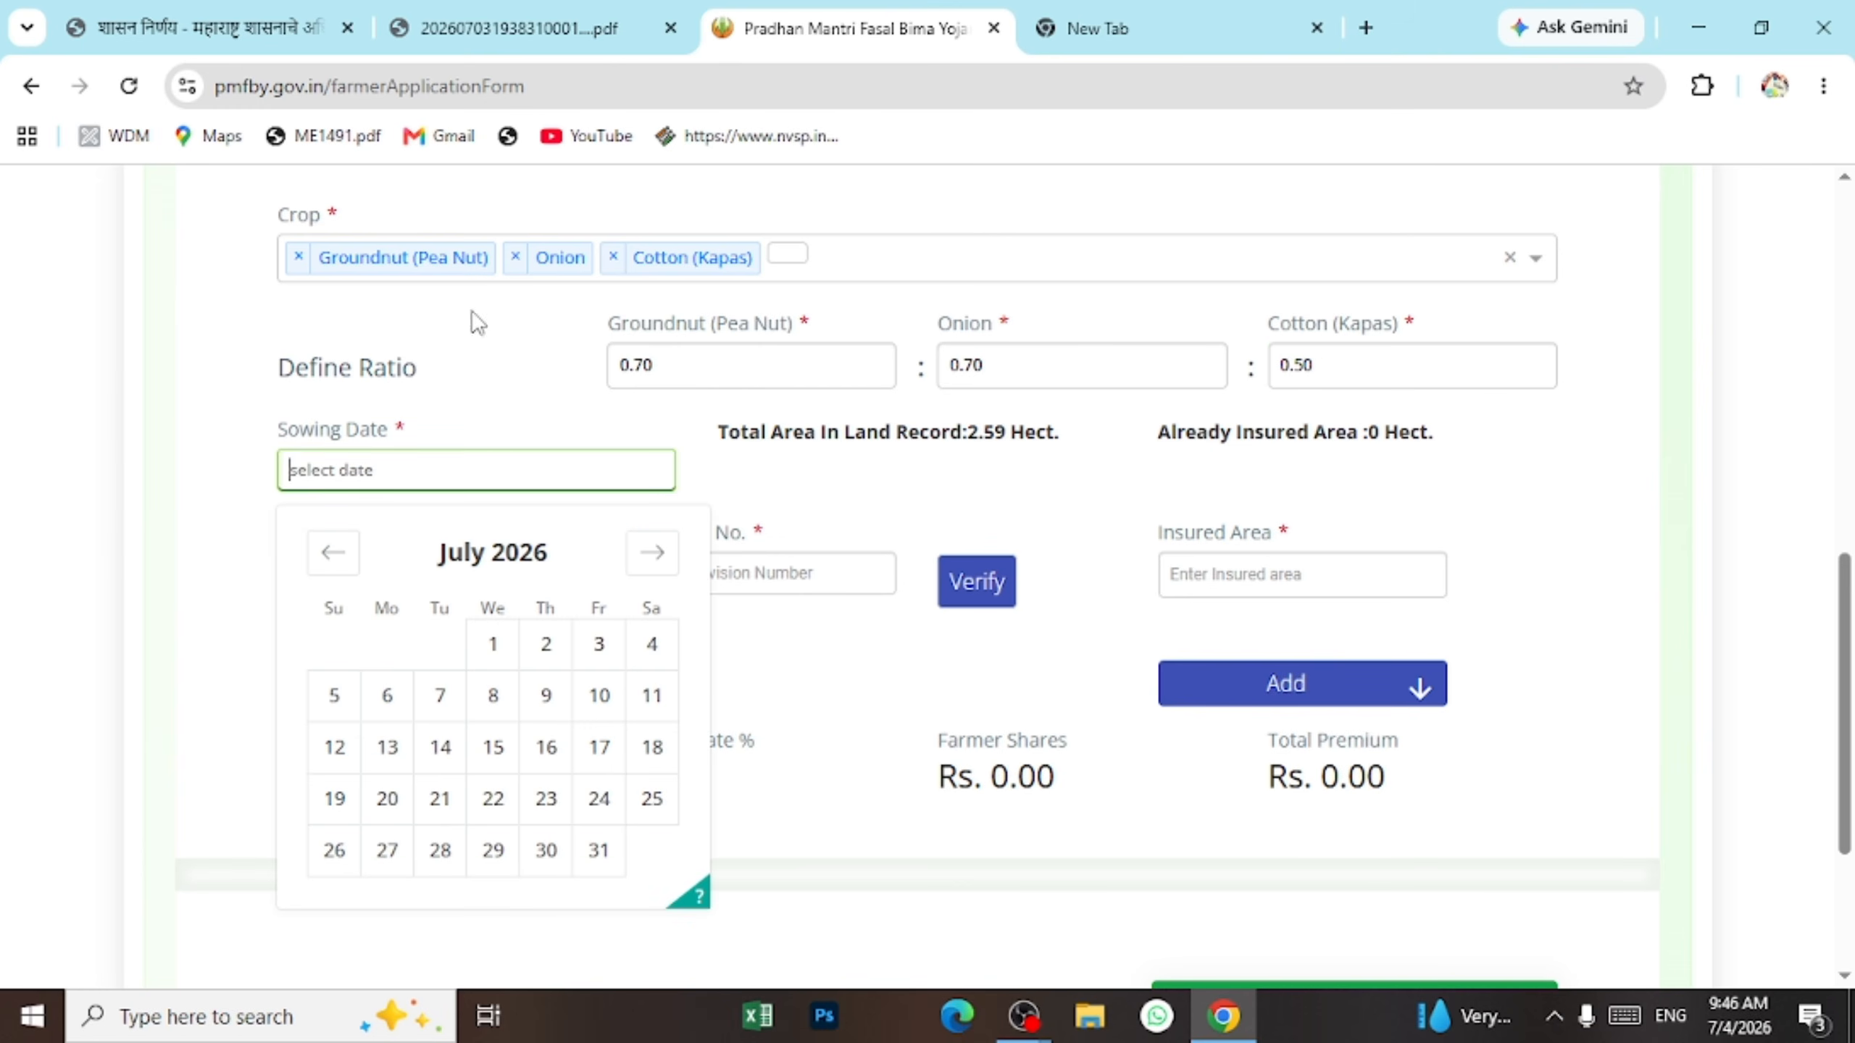
{"action": "left_click", "coordinate": [319, 569]}
{"action": "left_click", "coordinate": [436, 851]}
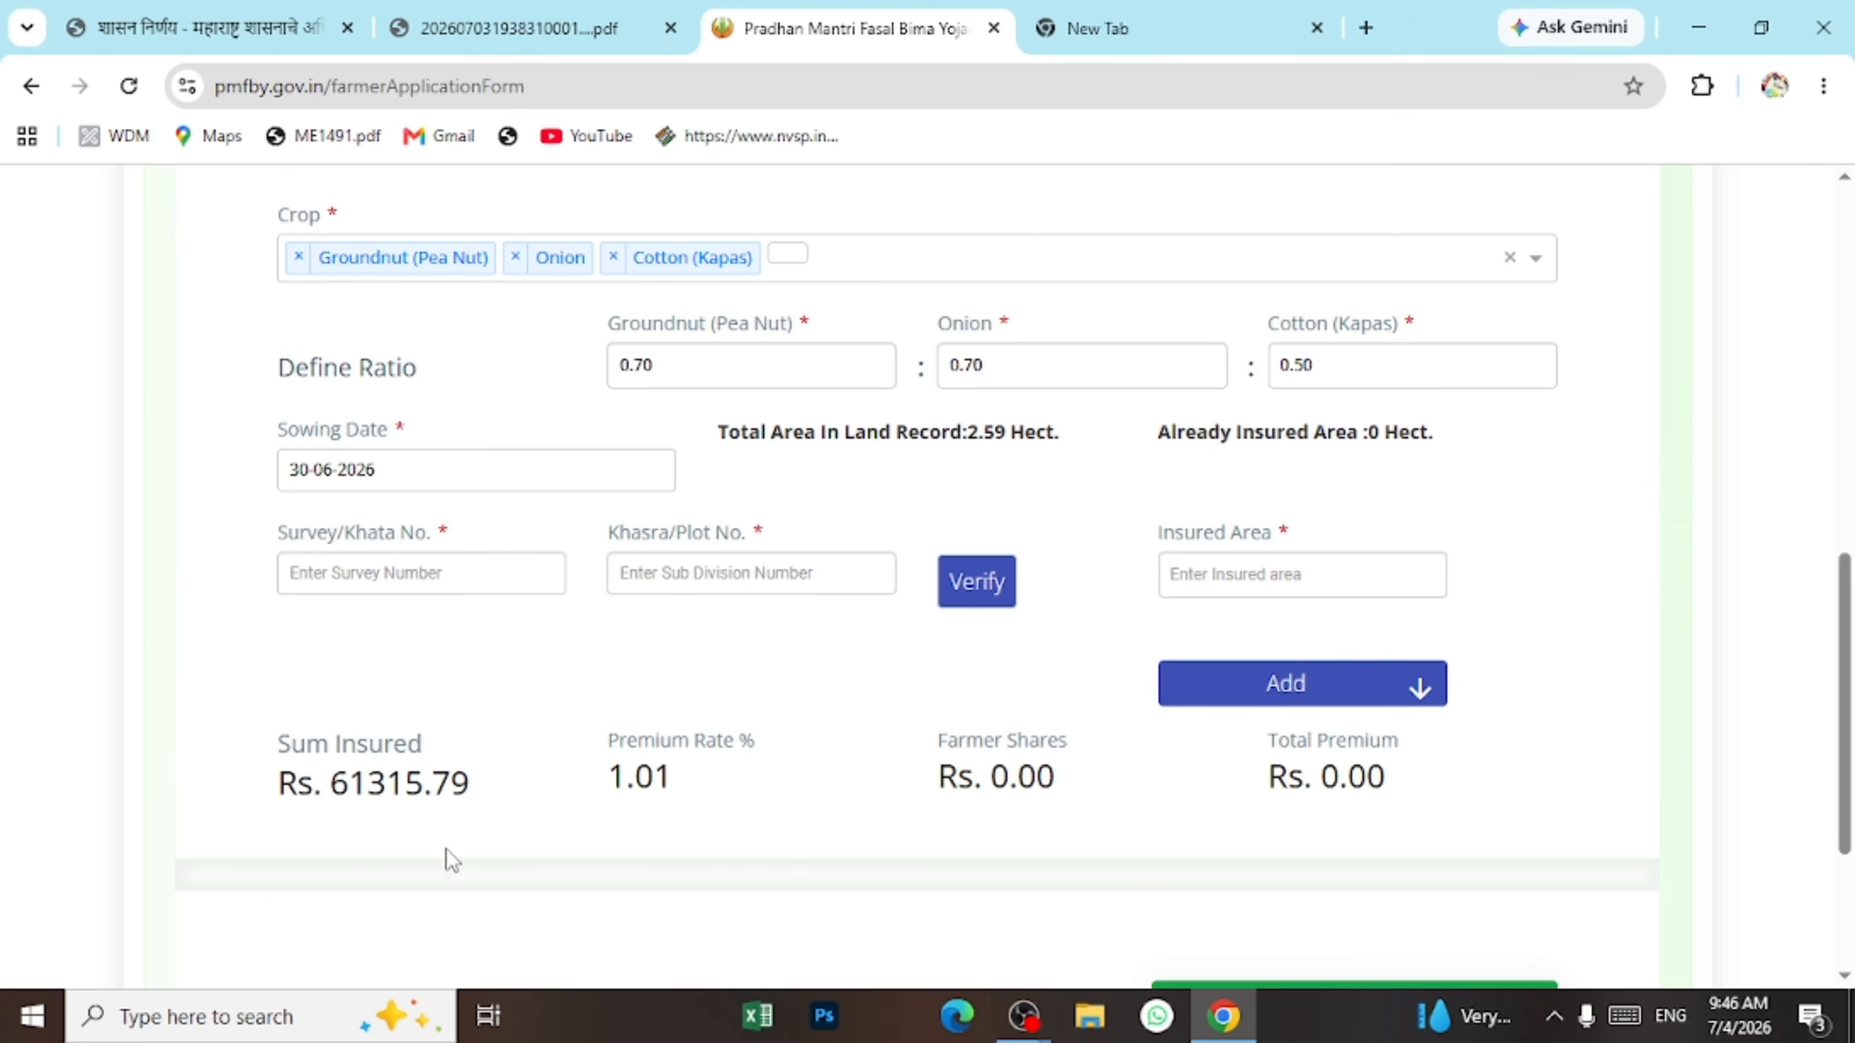
Enter the survey/khata number and the khasra/plot number, verify them, and submit the matching land record.
{"action": "scroll", "coordinate": [738, 643], "scroll_direction": "up", "scroll_amount": 1}
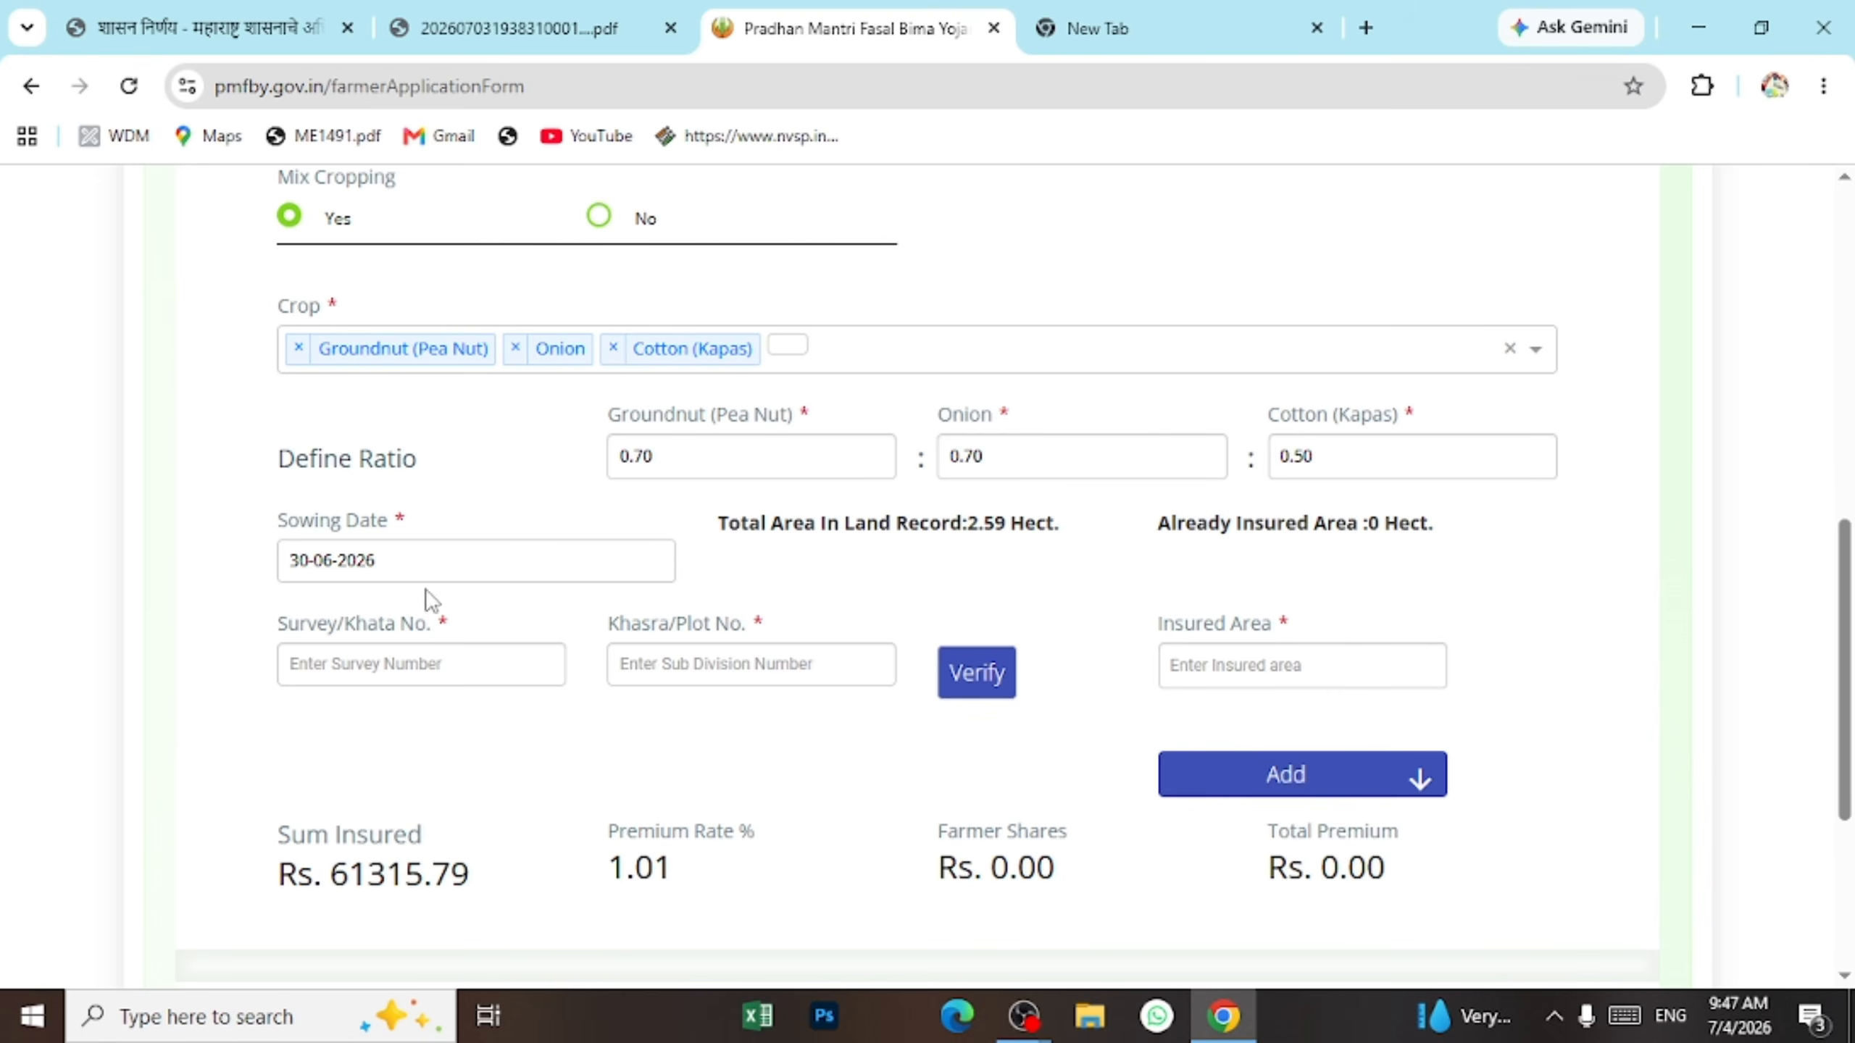
{"action": "scroll", "coordinate": [492, 567], "scroll_direction": "down", "scroll_amount": 2}
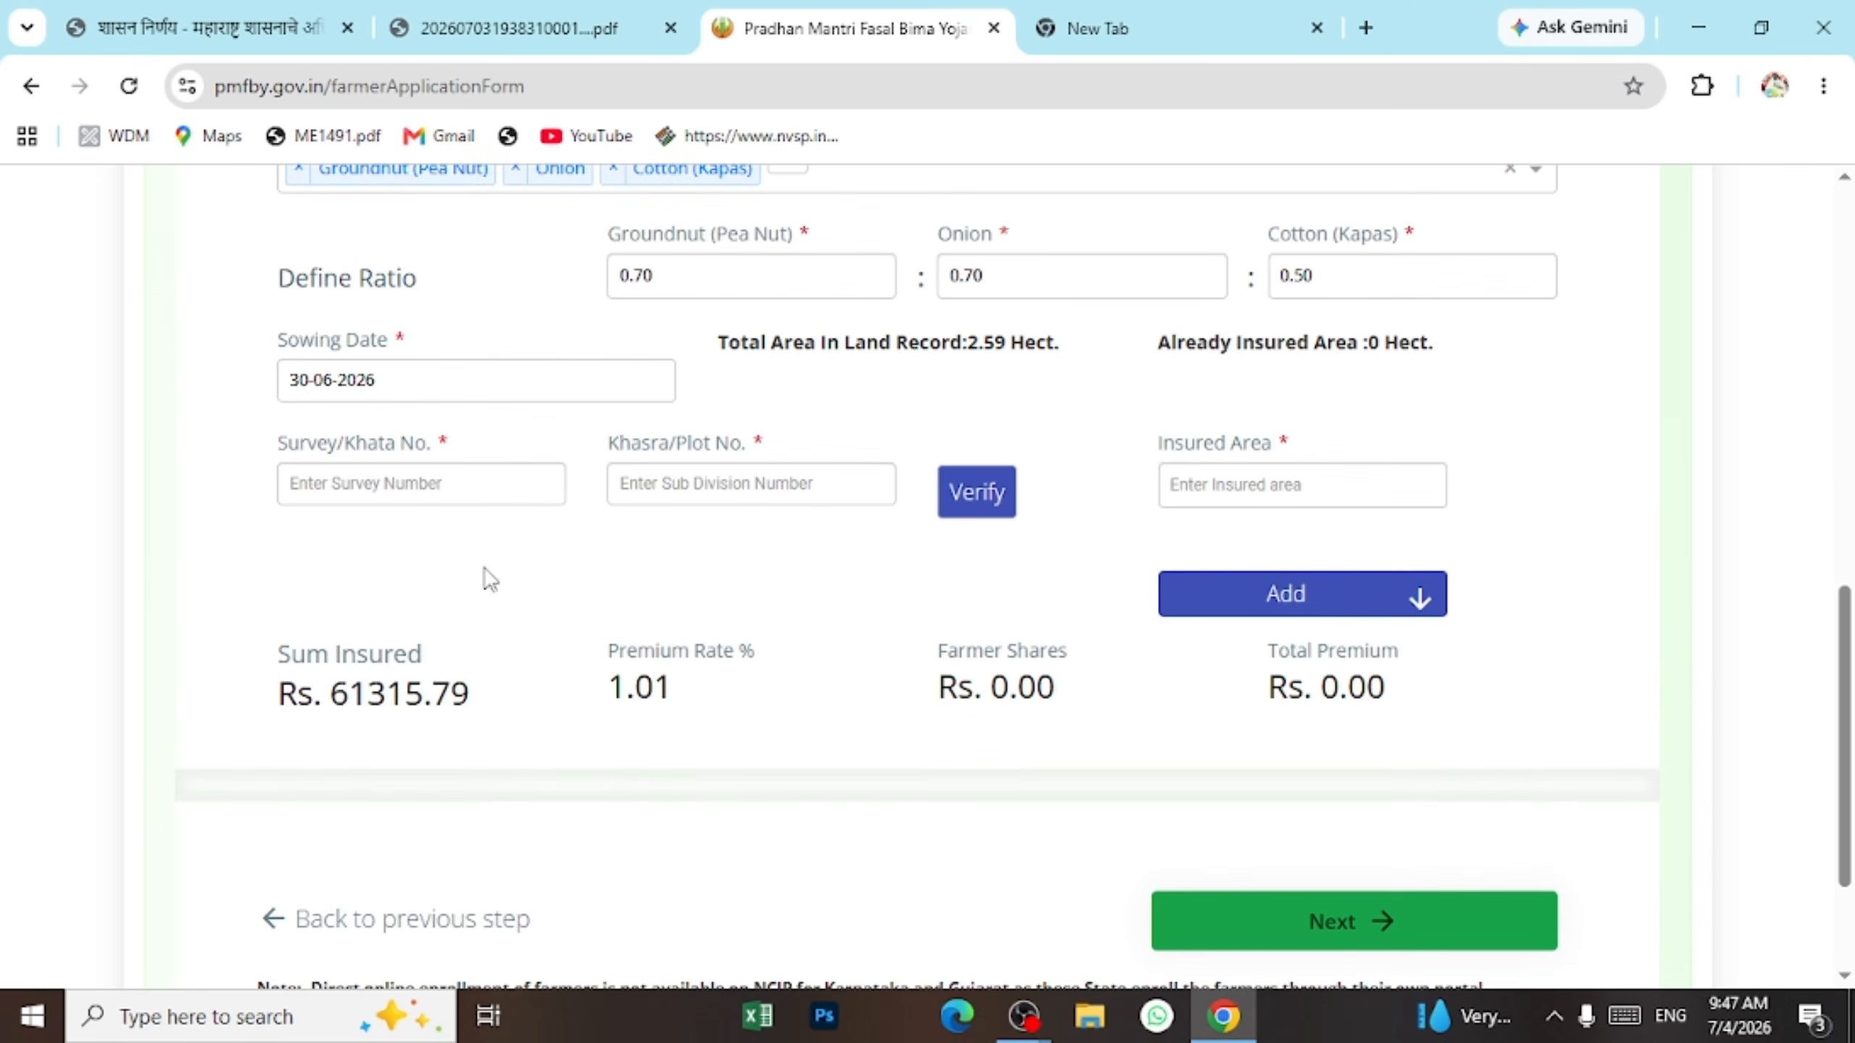
{"action": "left_click", "coordinate": [428, 486]}
{"action": "type", "text": "10076"}
{"action": "key", "text": "Tab"}
{"action": "type", "text": "139"}
{"action": "scroll", "coordinate": [496, 478], "scroll_direction": "up", "scroll_amount": 1}
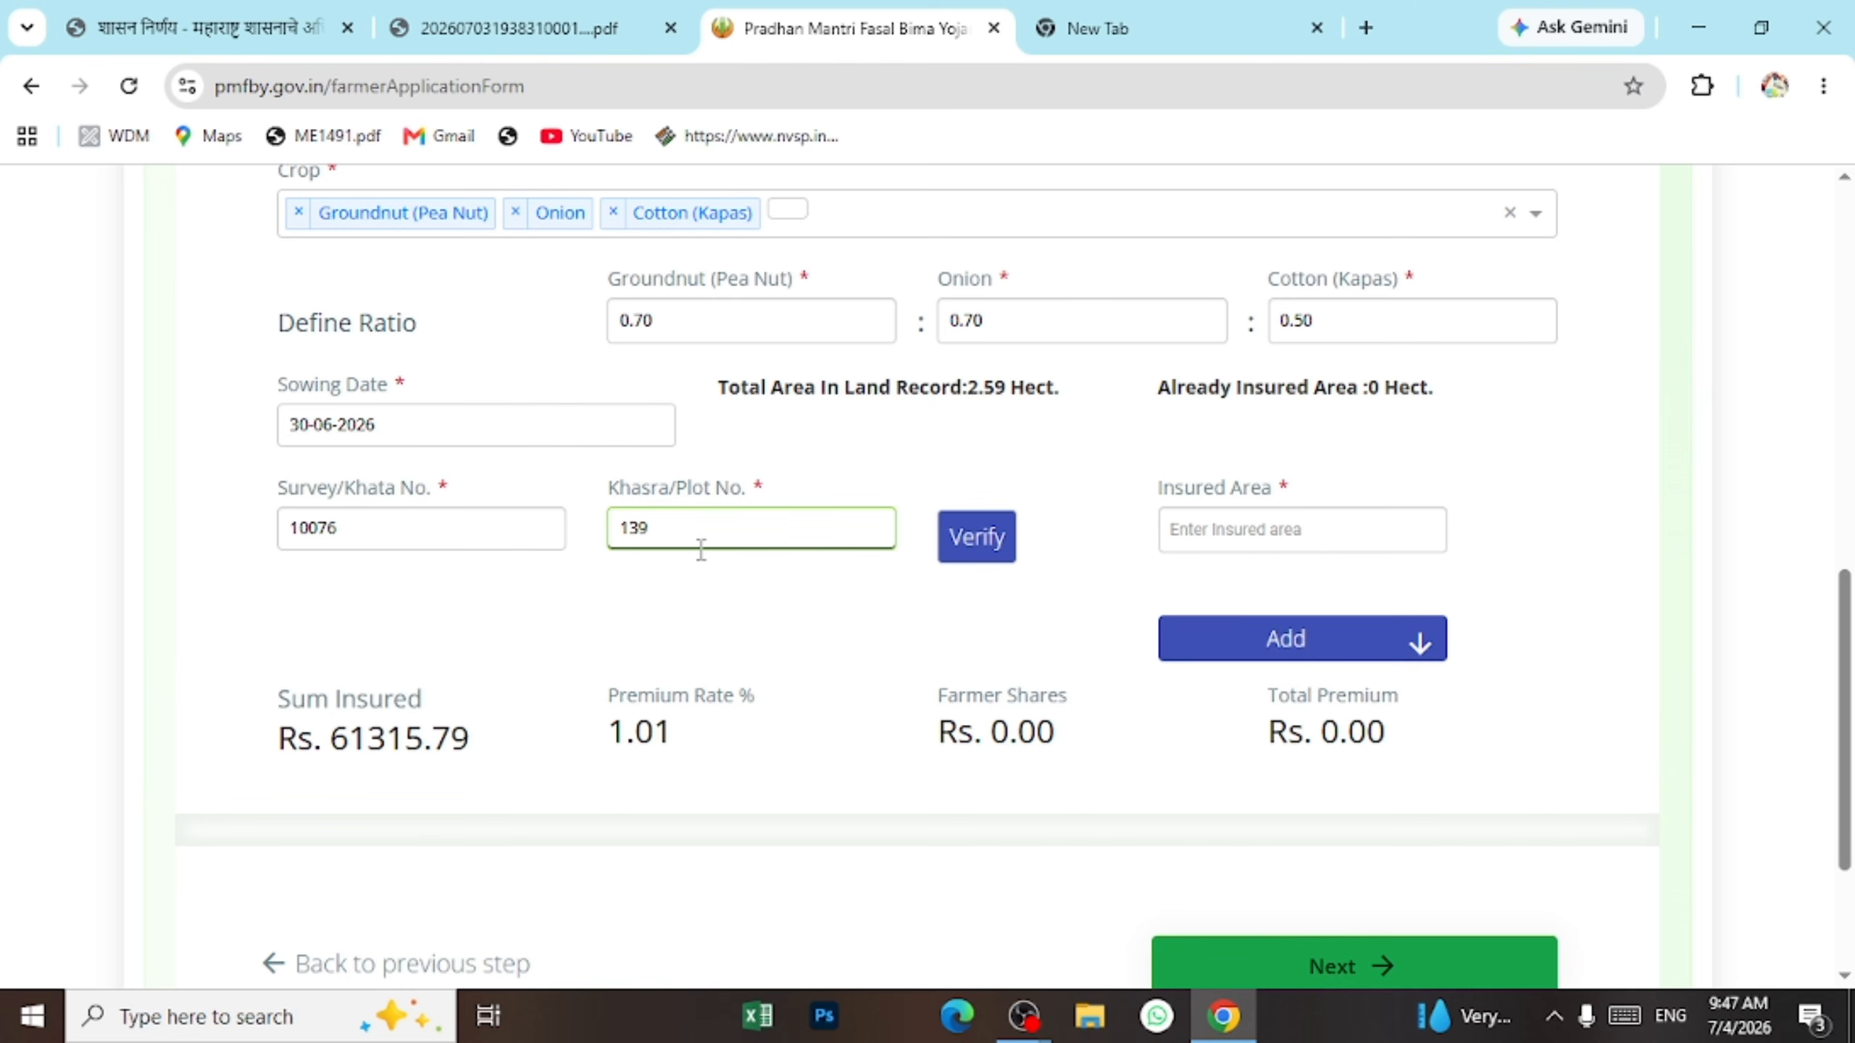
{"action": "left_click", "coordinate": [971, 545]}
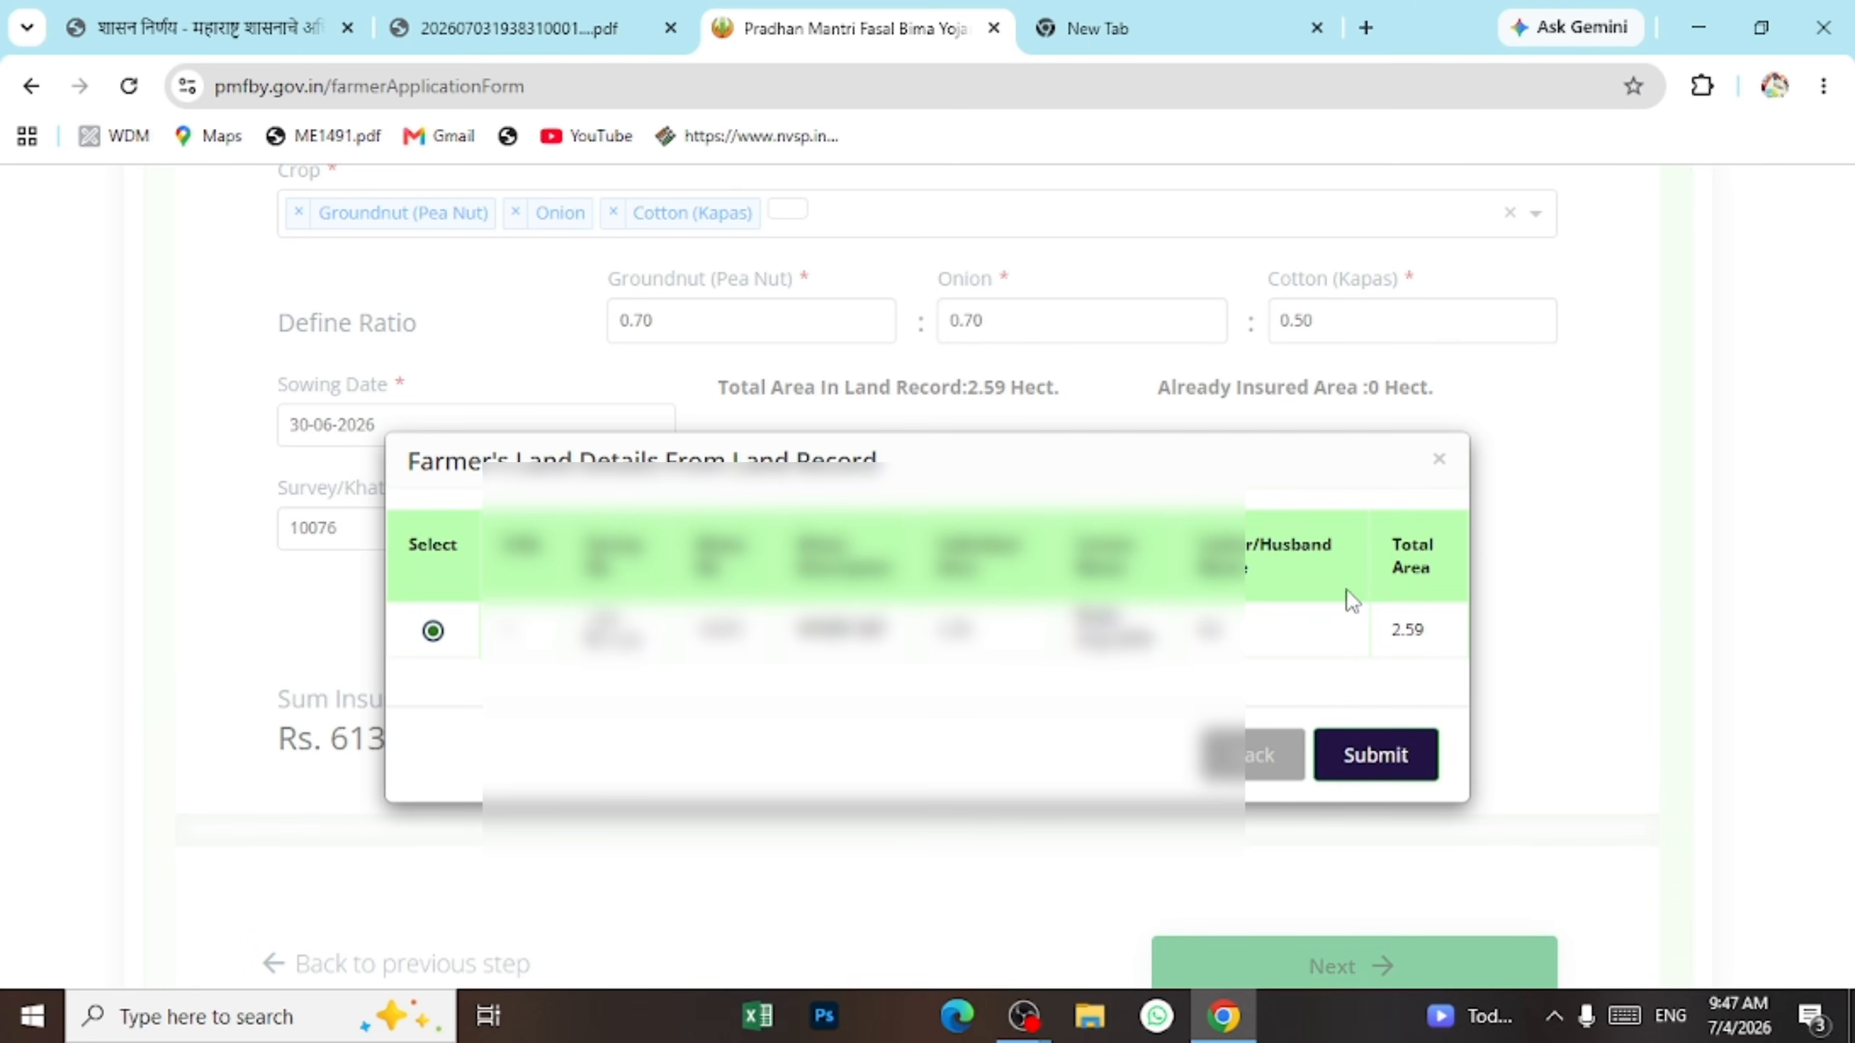
{"action": "left_click", "coordinate": [1373, 757]}
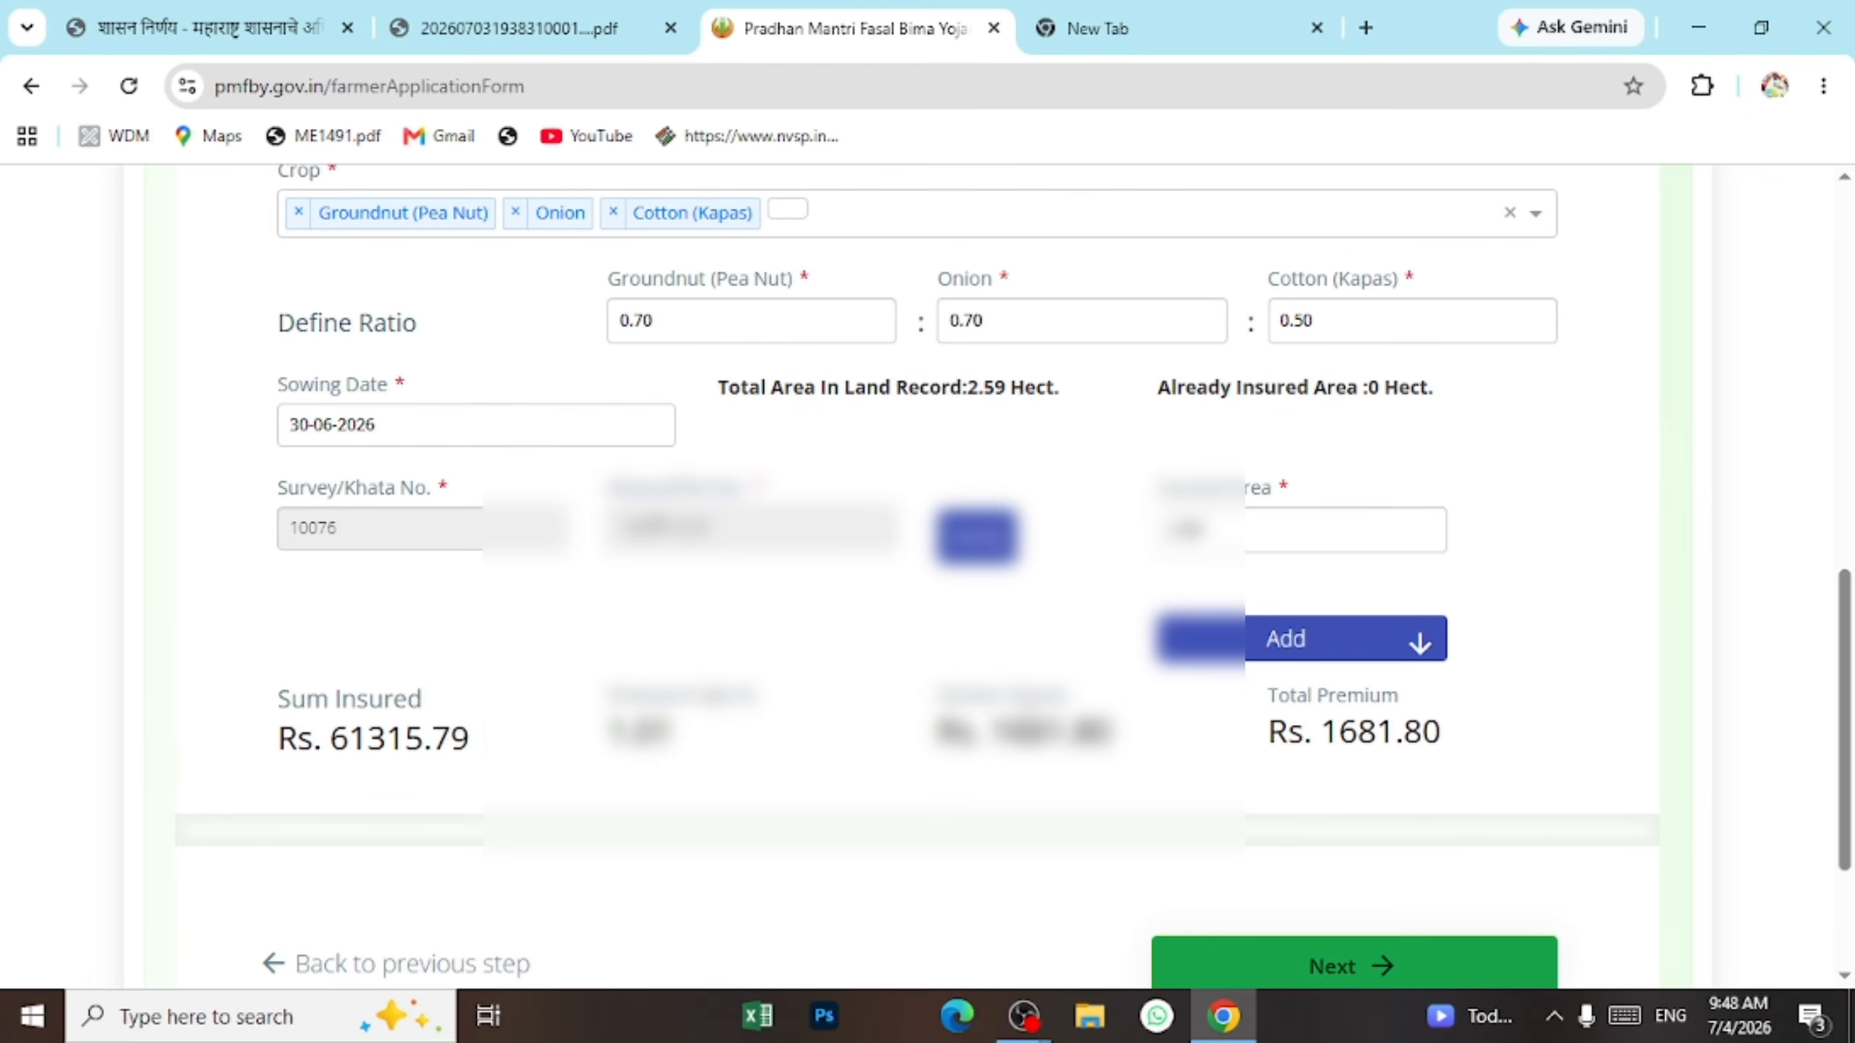
Check the completed crop and premium details, and add the mixed crop entry to the application.
{"action": "scroll", "coordinate": [1069, 693], "scroll_direction": "down", "scroll_amount": 1}
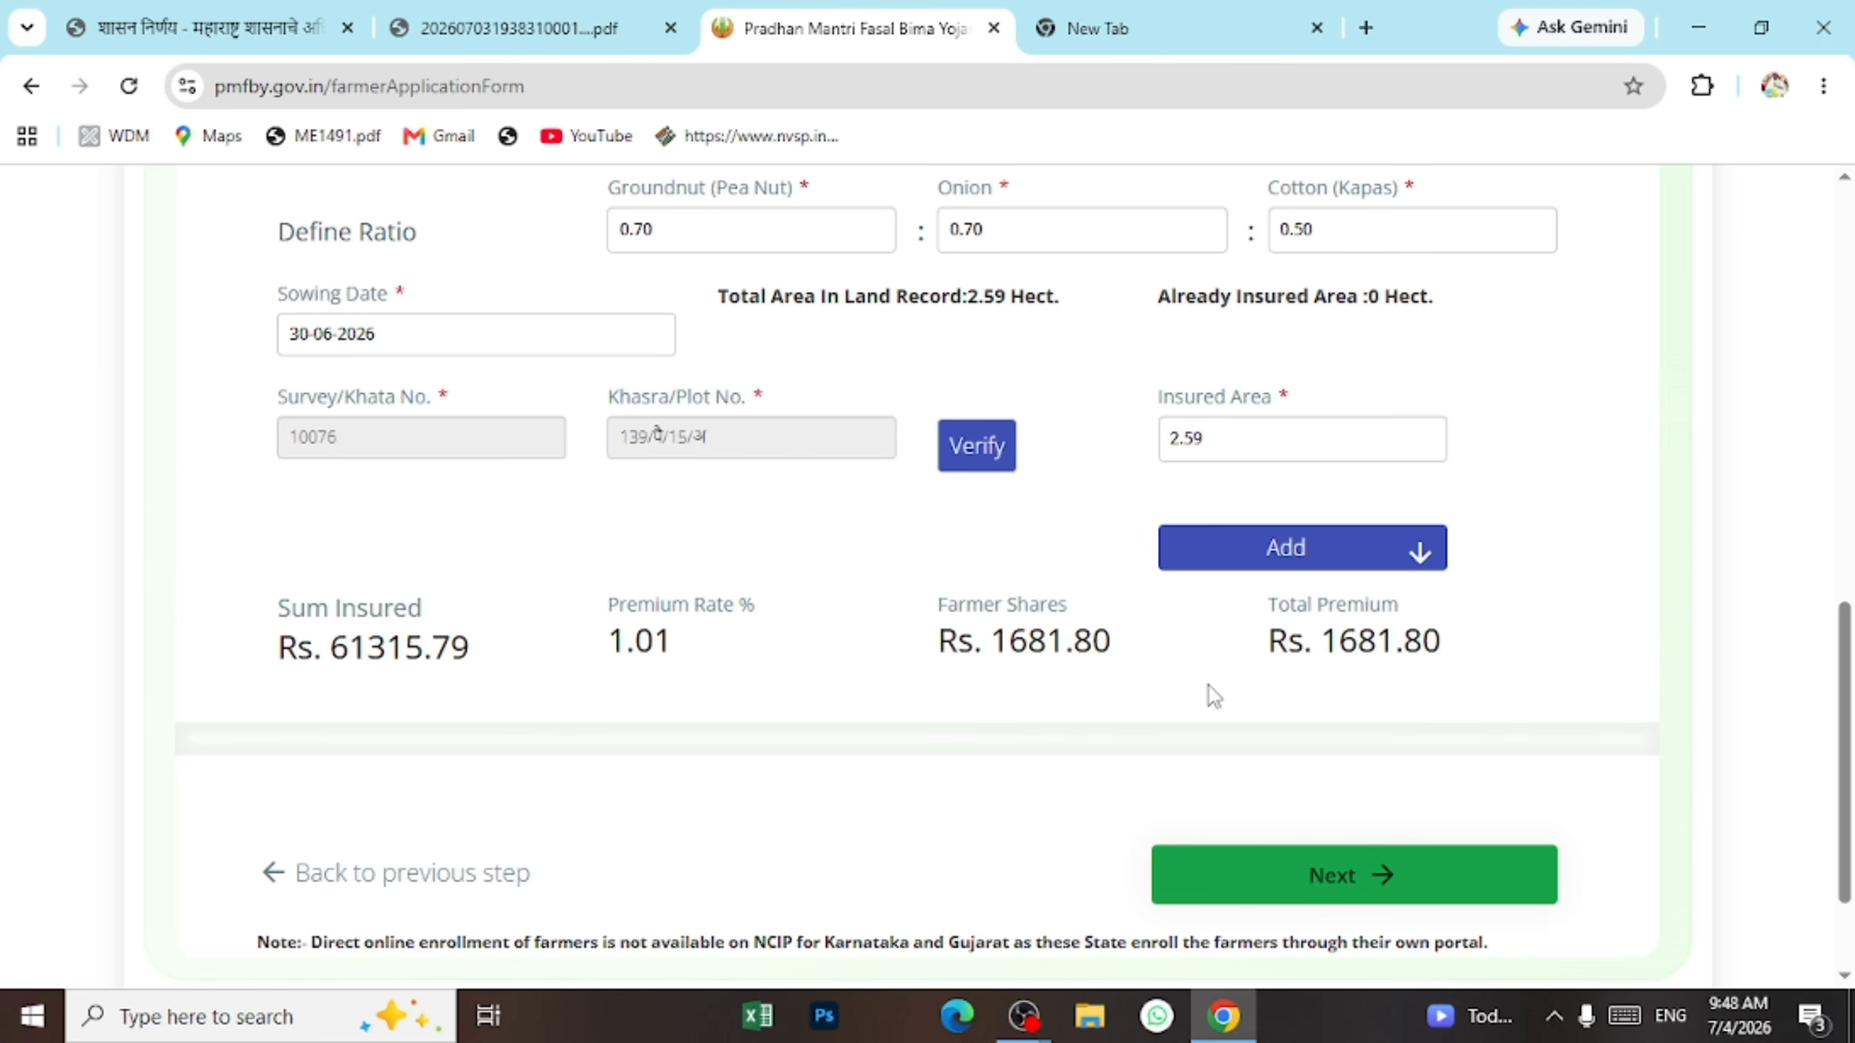
{"action": "scroll", "coordinate": [687, 571], "scroll_direction": "up", "scroll_amount": 2}
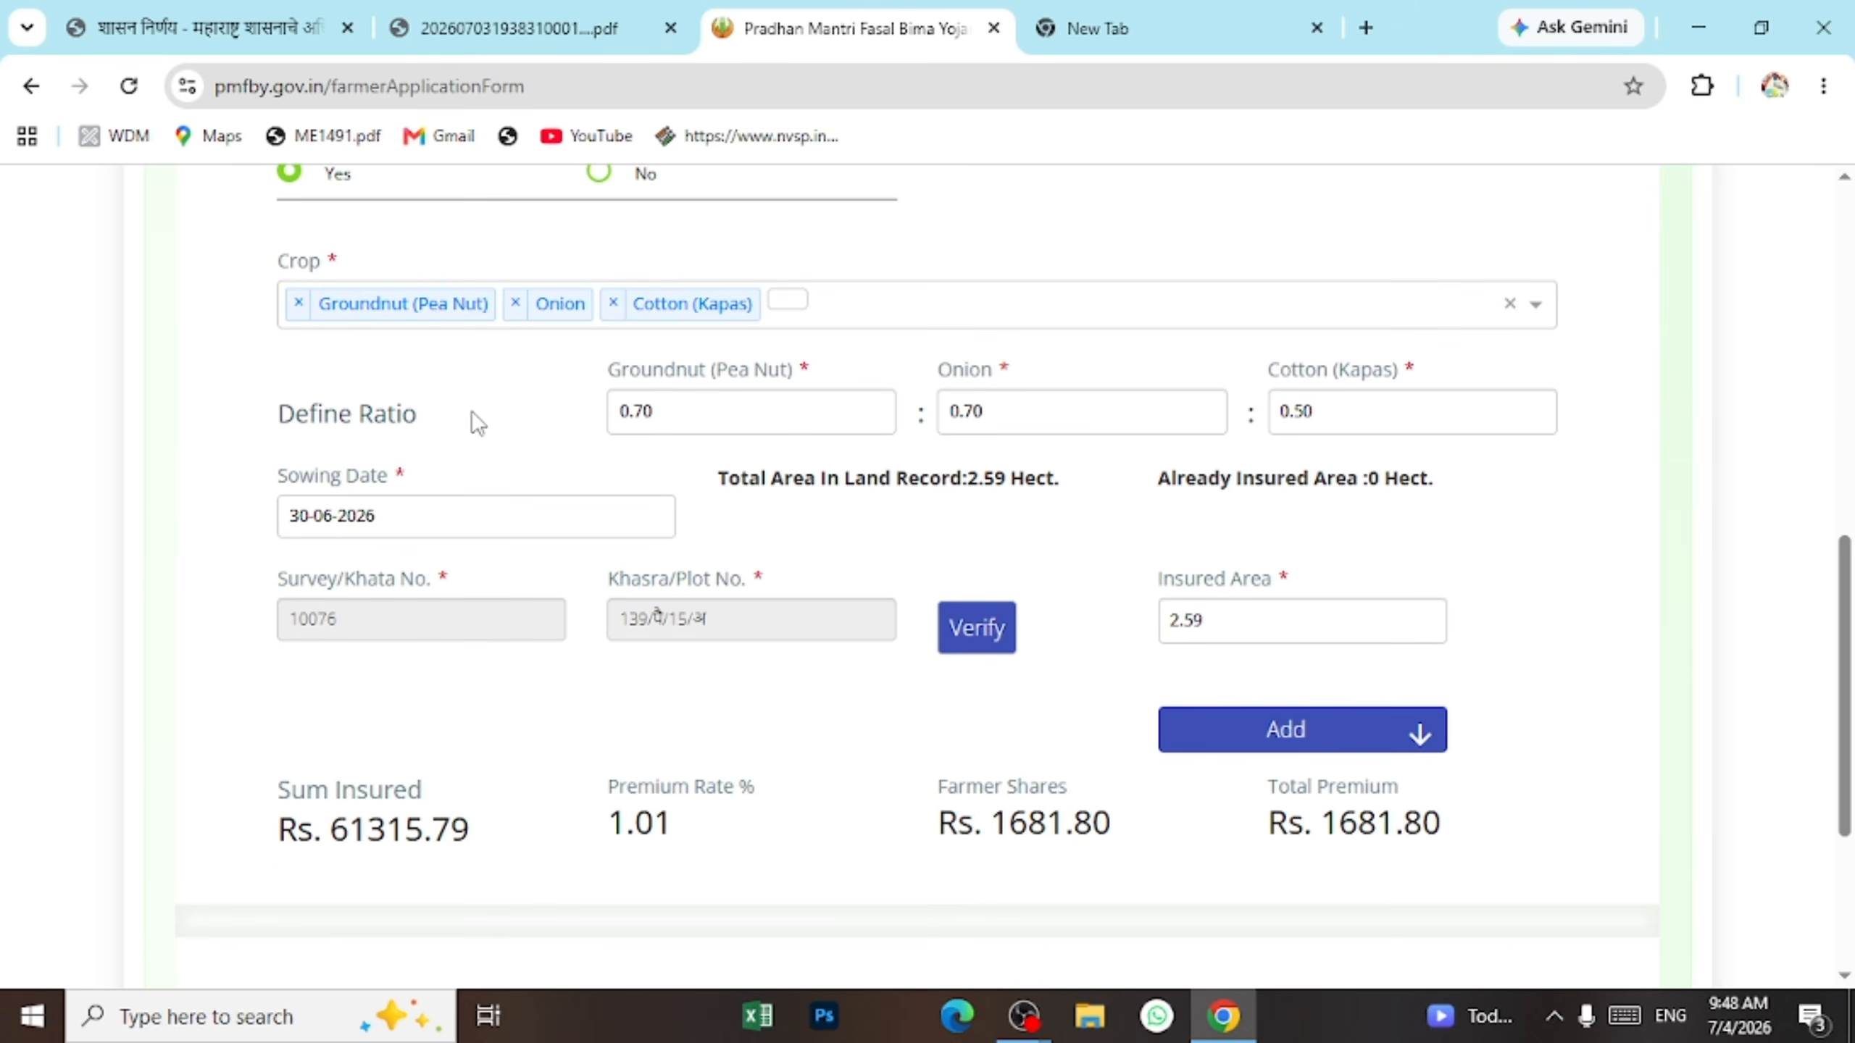
{"action": "scroll", "coordinate": [1007, 361], "scroll_direction": "up", "scroll_amount": 1}
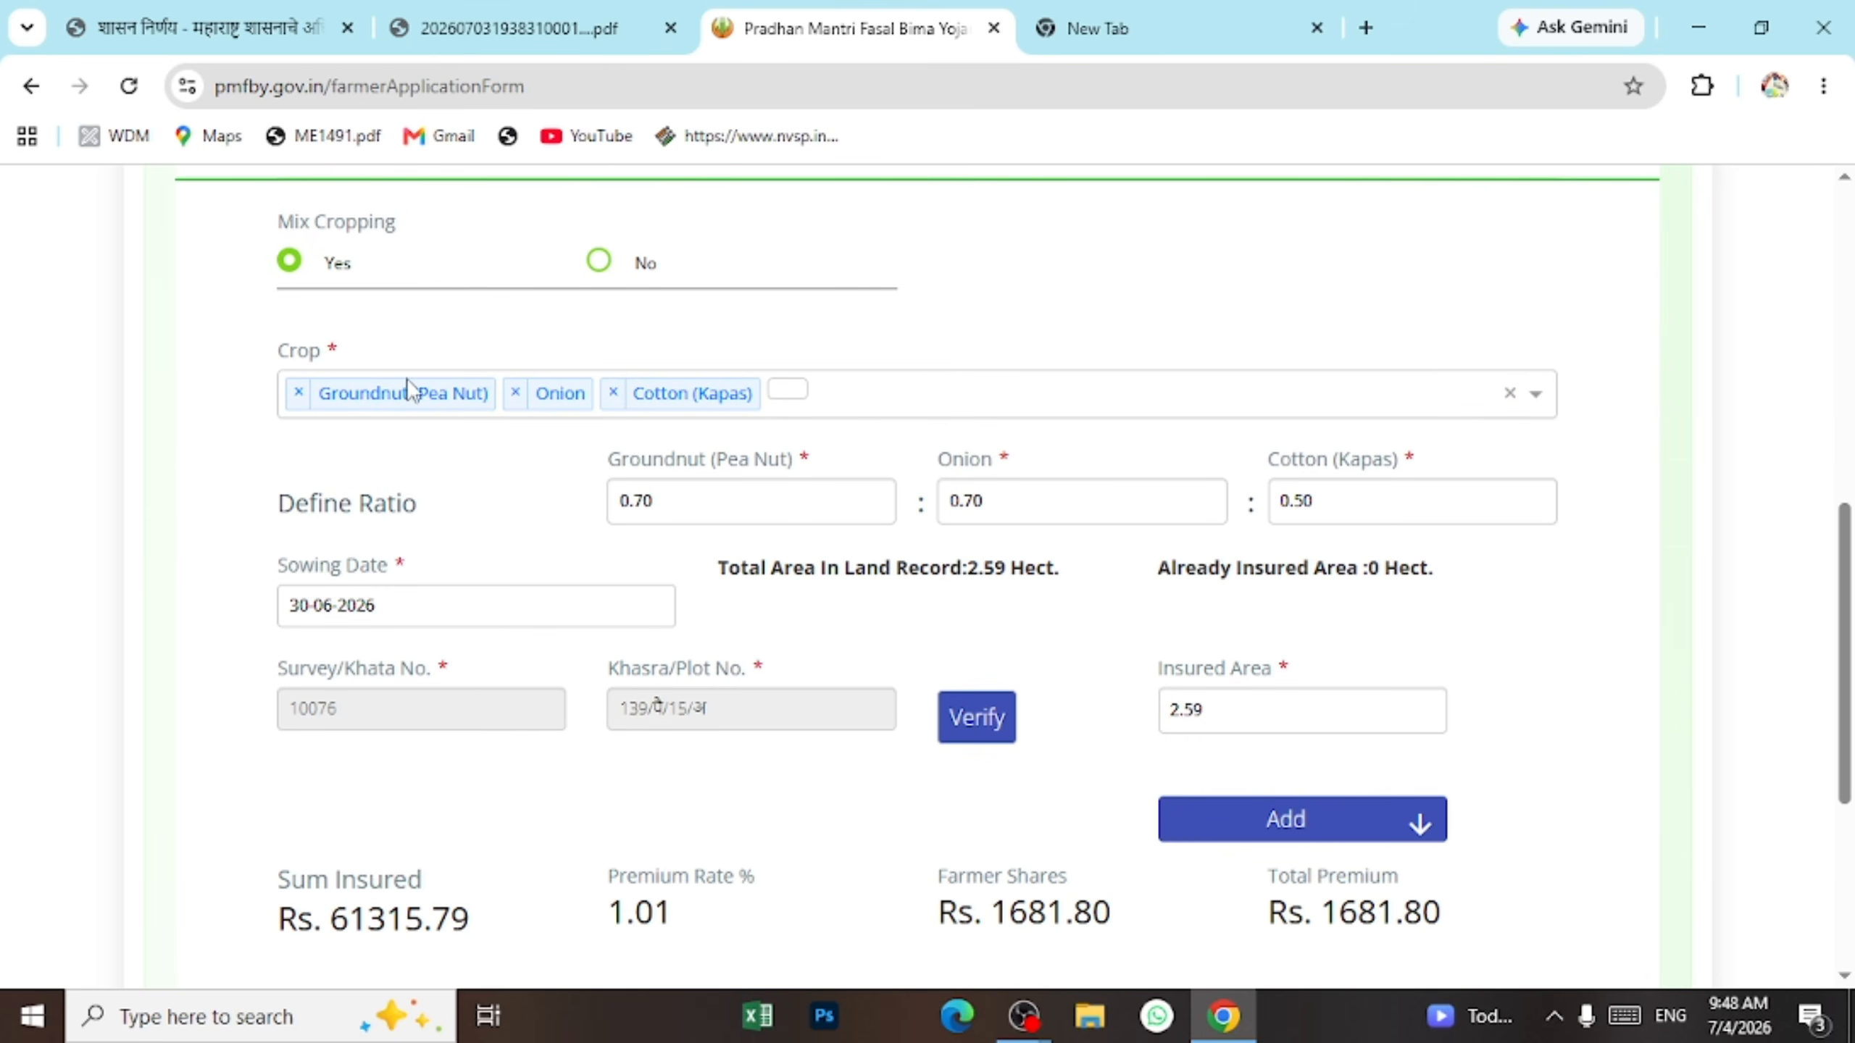
{"action": "scroll", "coordinate": [977, 364], "scroll_direction": "down", "scroll_amount": 5}
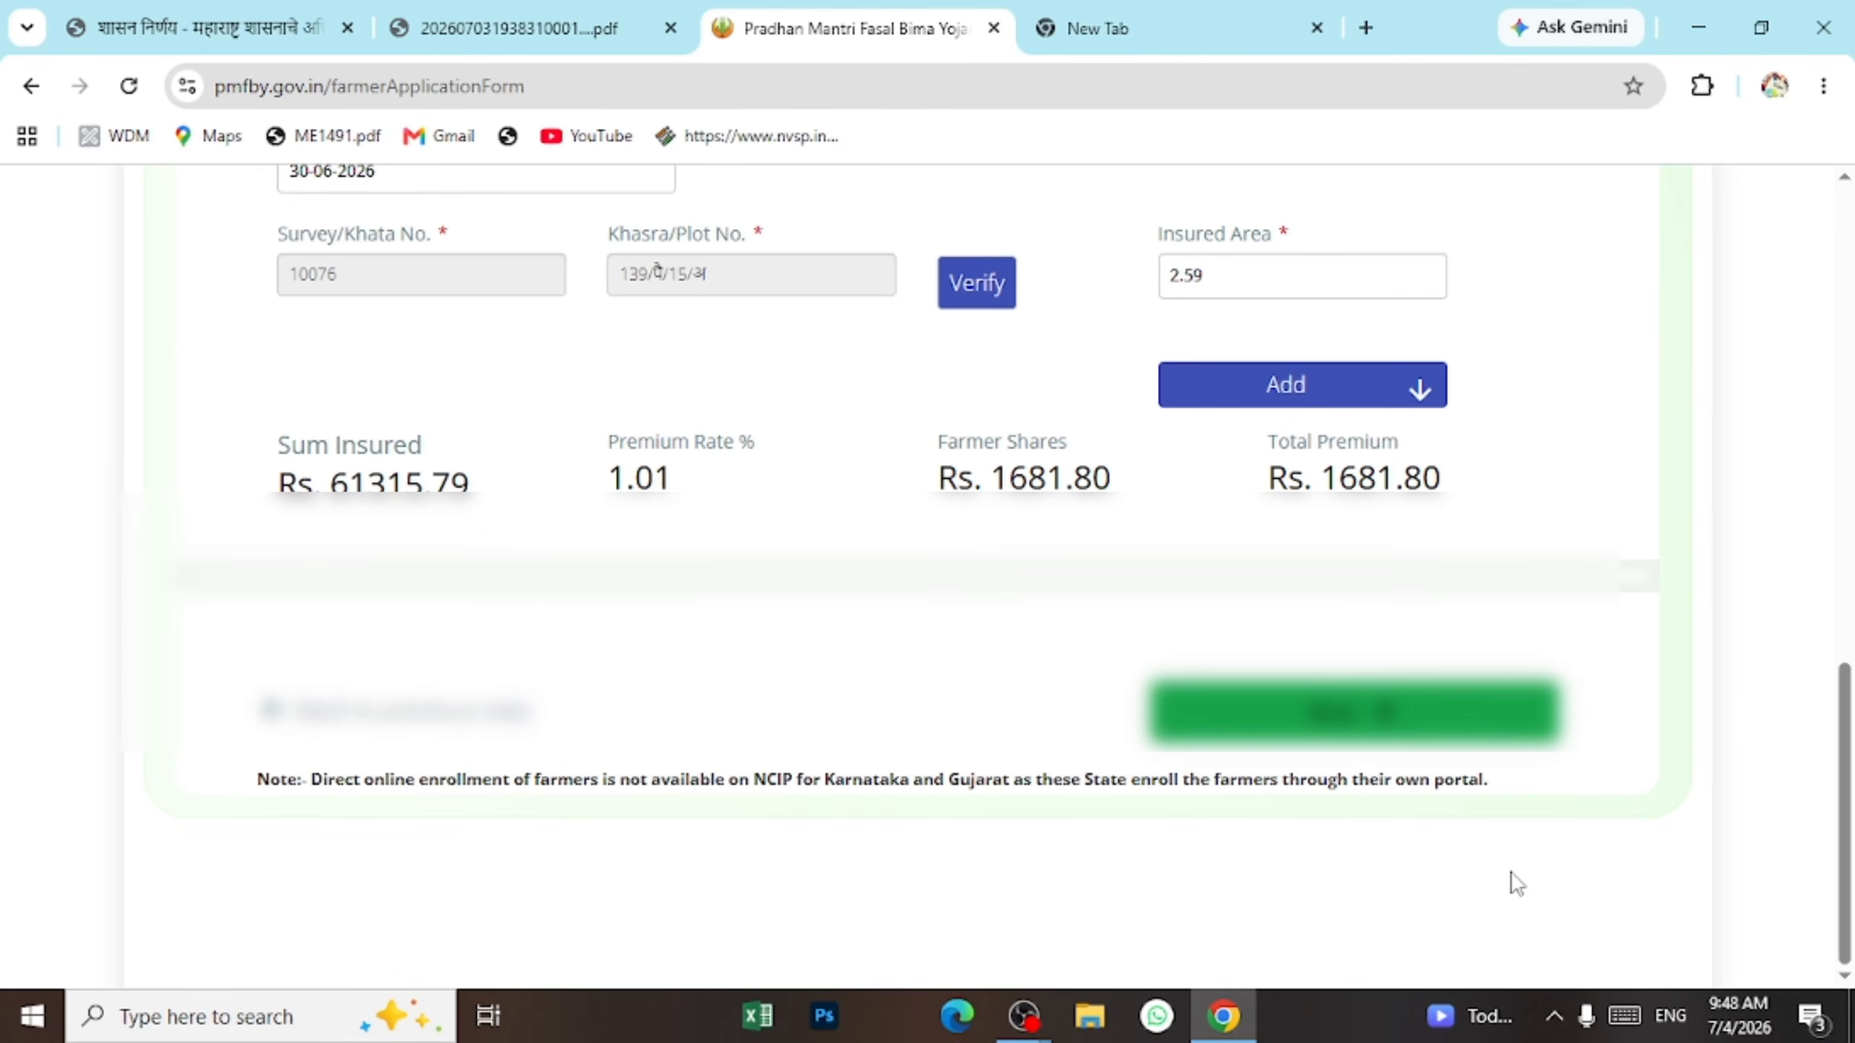
{"action": "left_click", "coordinate": [1373, 384]}
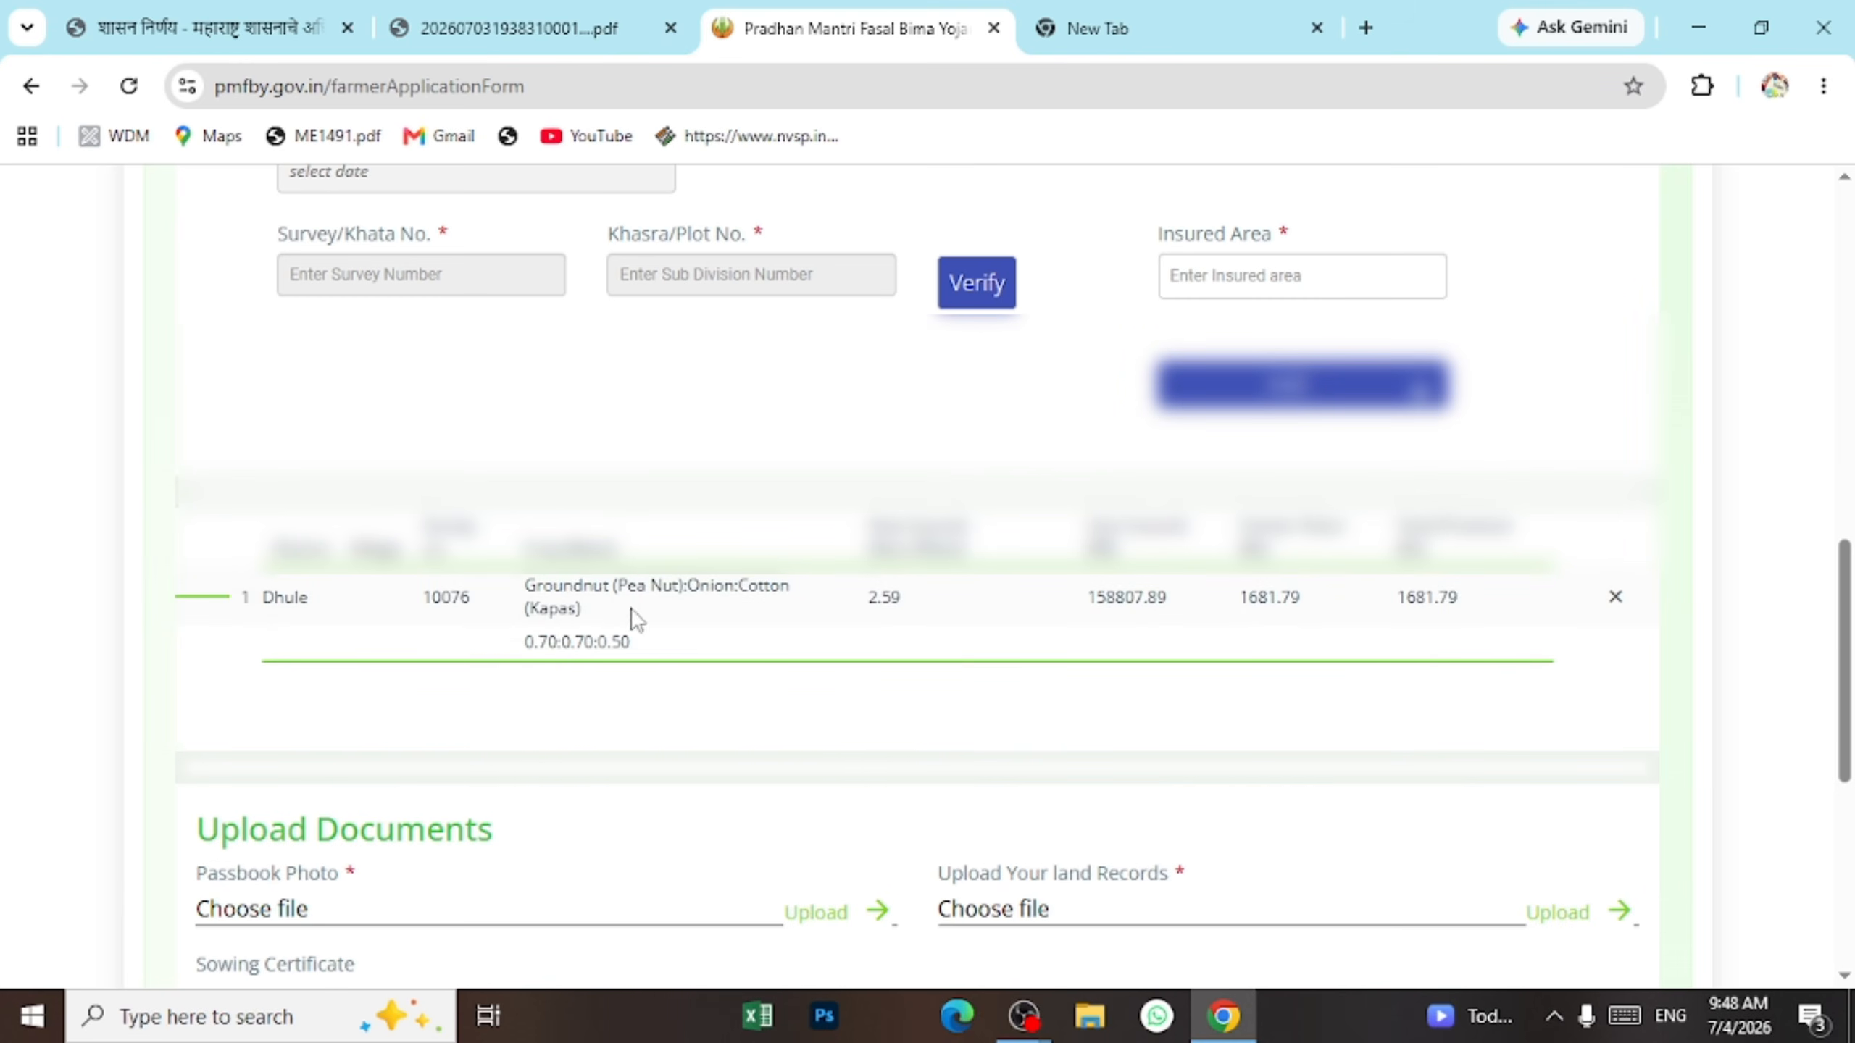
Examine the document upload requirements for the passbook, land records and sowing certificate, and try to proceed to the next page.
{"action": "scroll", "coordinate": [745, 613], "scroll_direction": "down", "scroll_amount": 5}
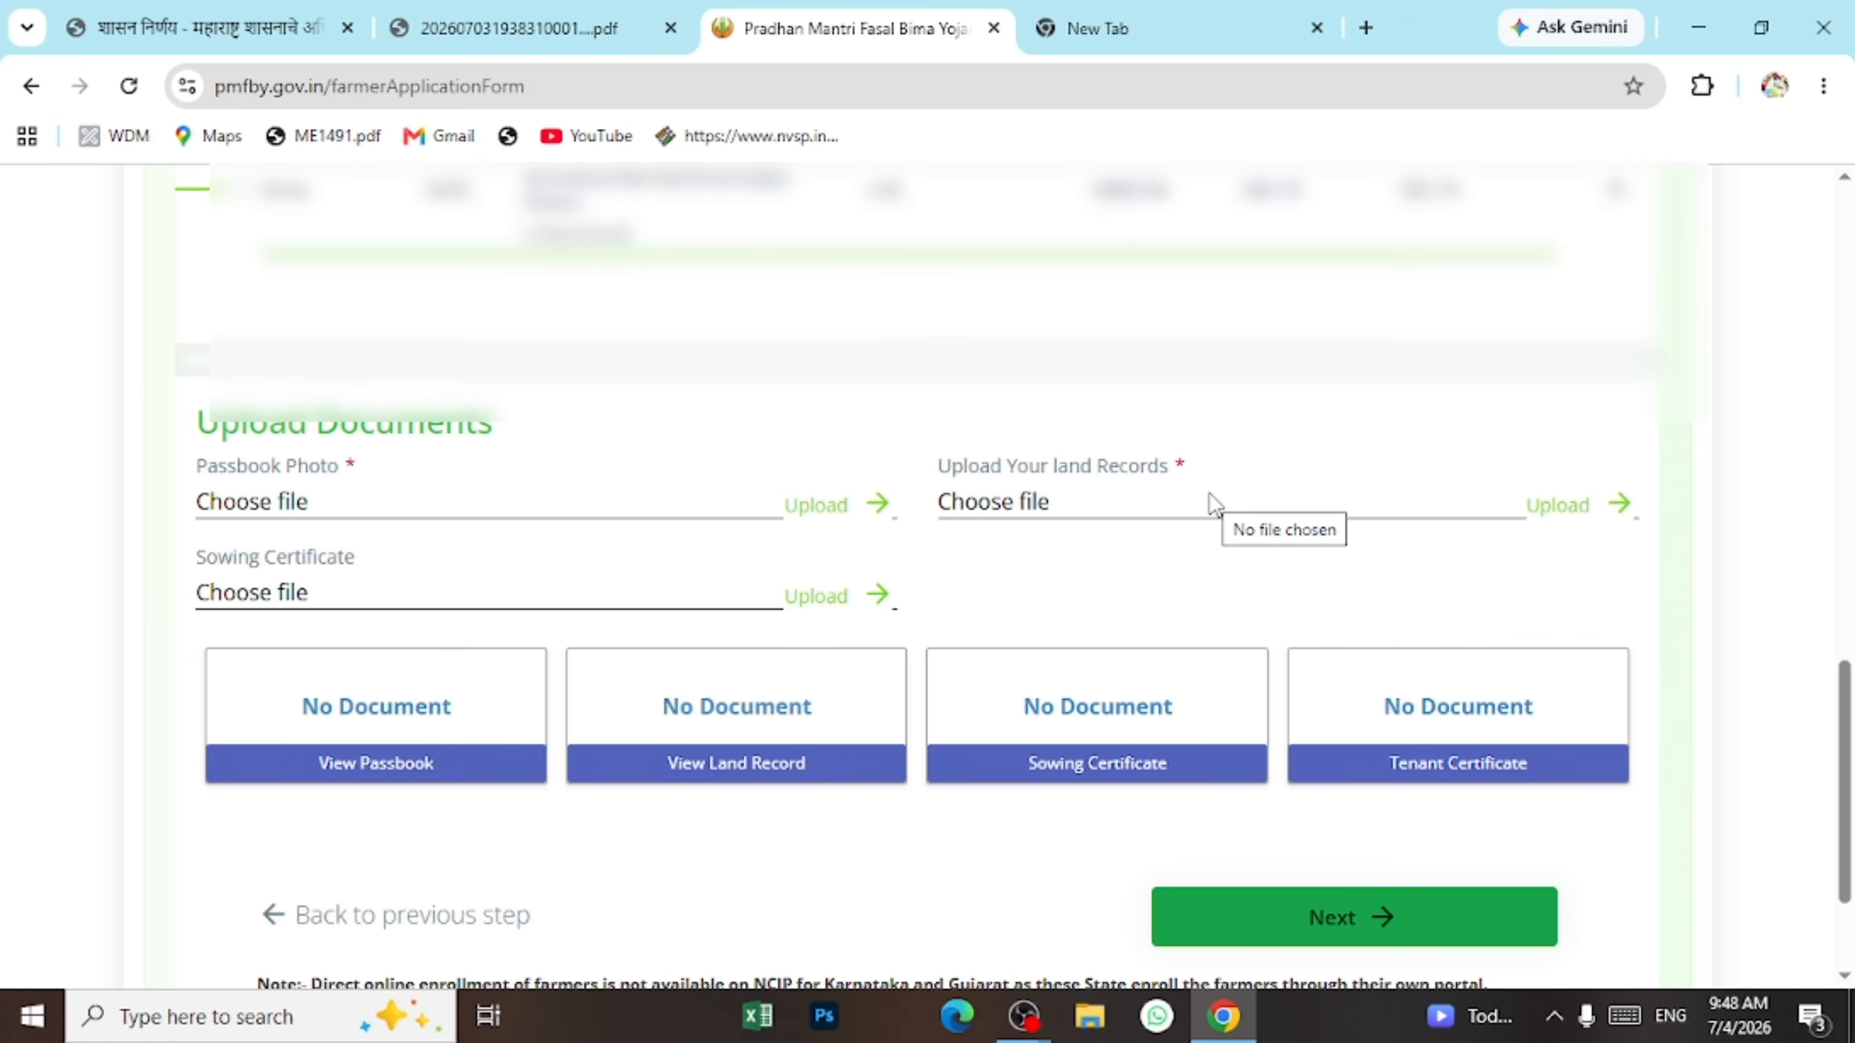
{"action": "scroll", "coordinate": [360, 655], "scroll_direction": "up", "scroll_amount": 1}
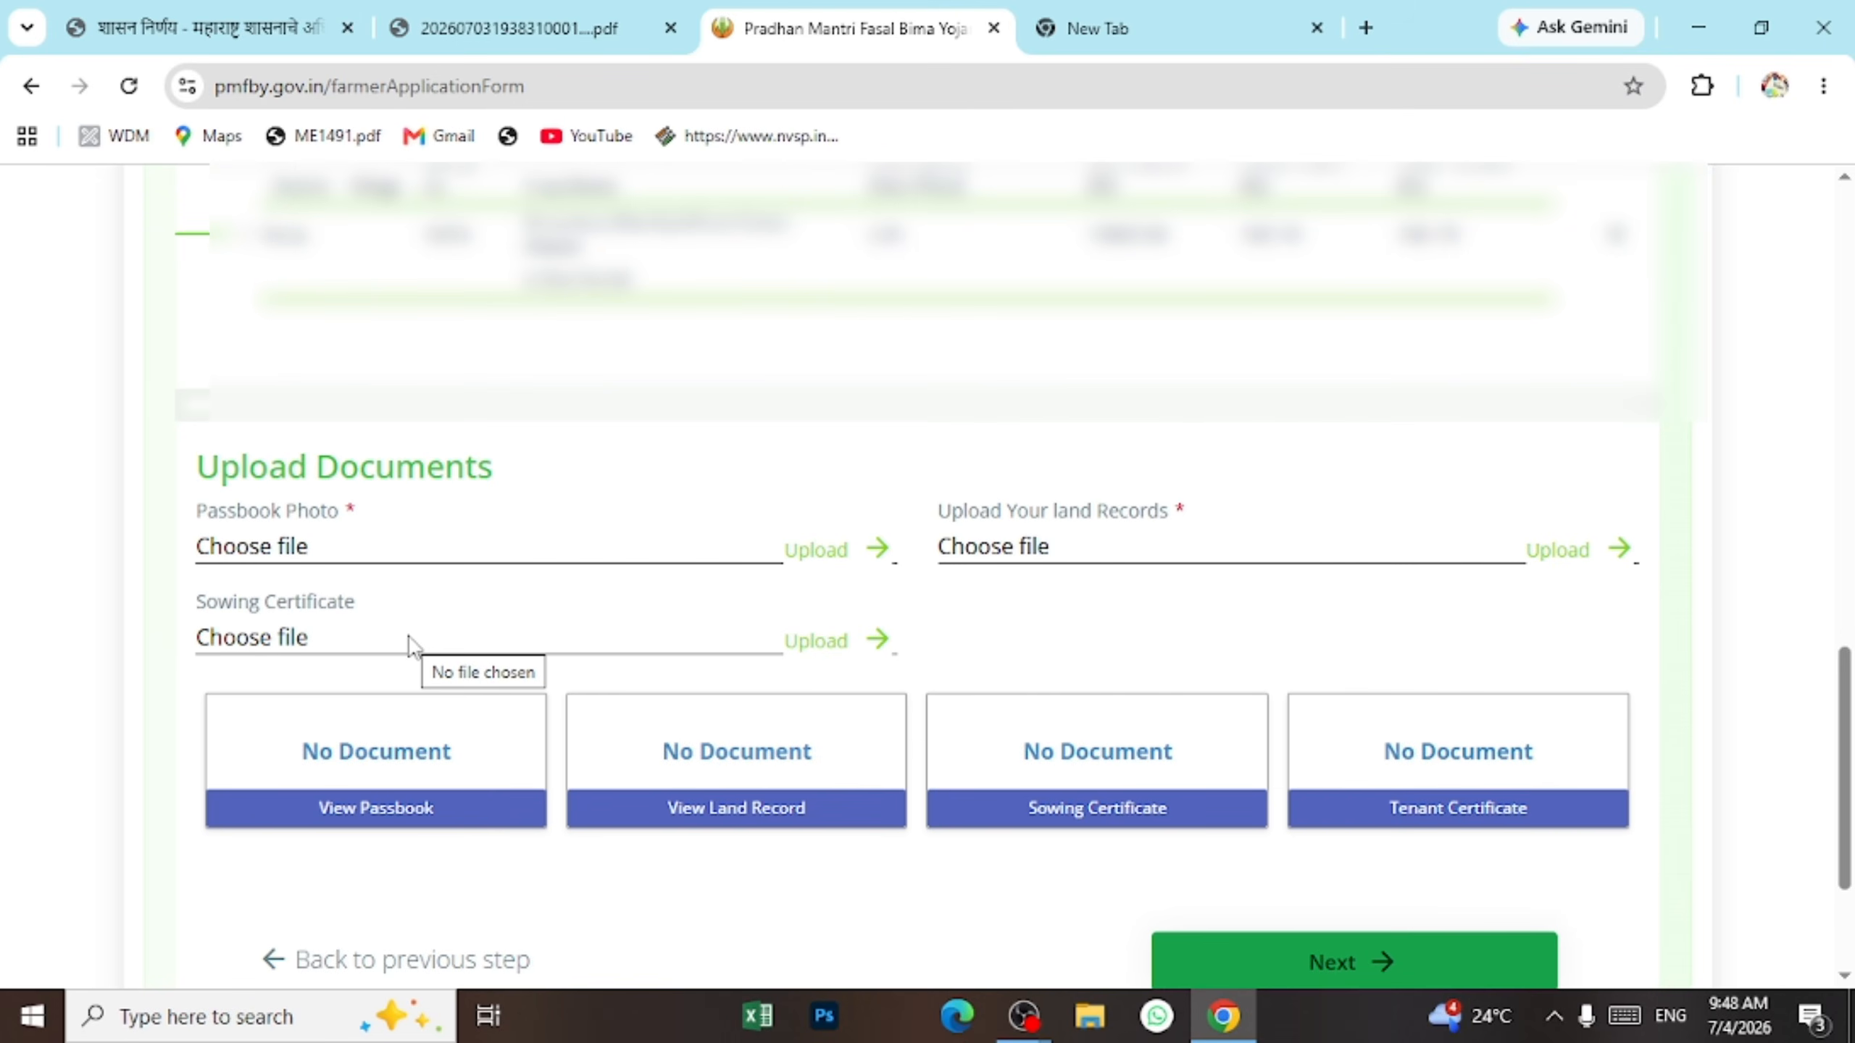
{"action": "scroll", "coordinate": [410, 647], "scroll_direction": "down", "scroll_amount": 2}
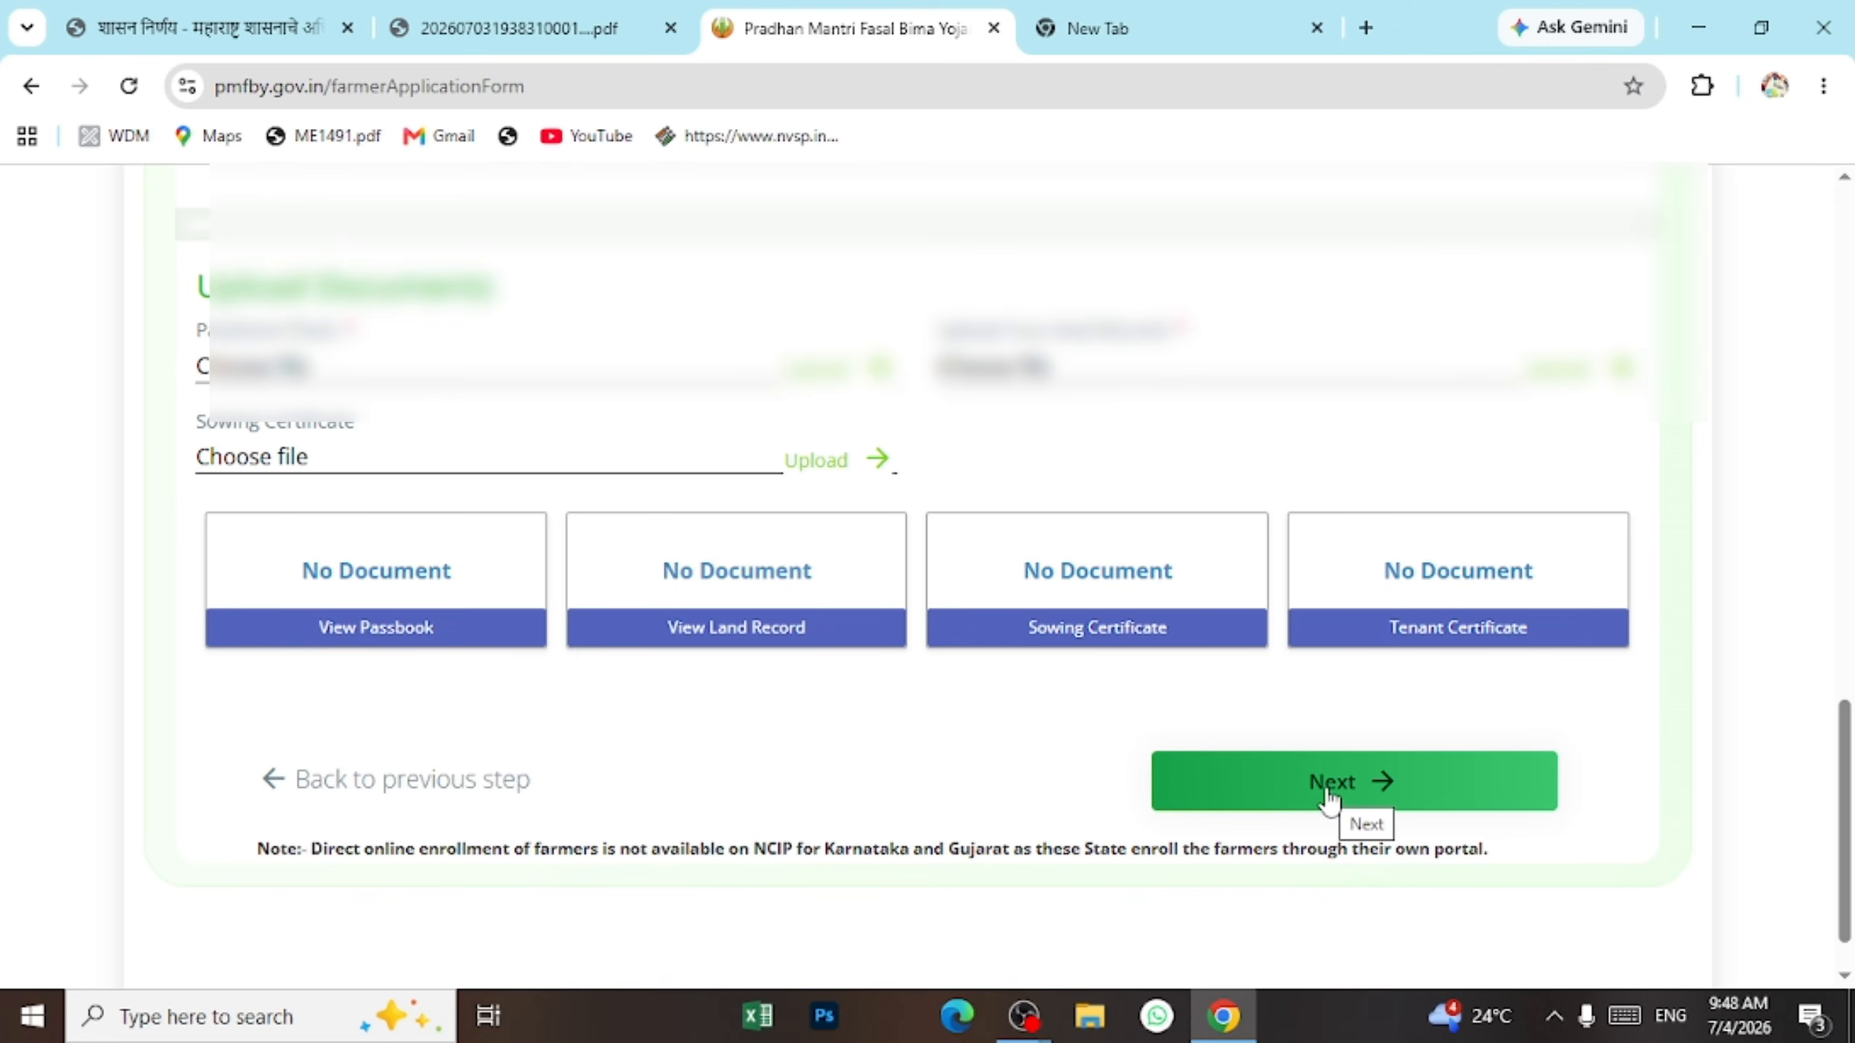
{"action": "left_click", "coordinate": [1329, 799]}
Switch mix cropping to No and select Groundnut (Pea Nut) as the single crop.
{"action": "scroll", "coordinate": [850, 511], "scroll_direction": "up", "scroll_amount": 7}
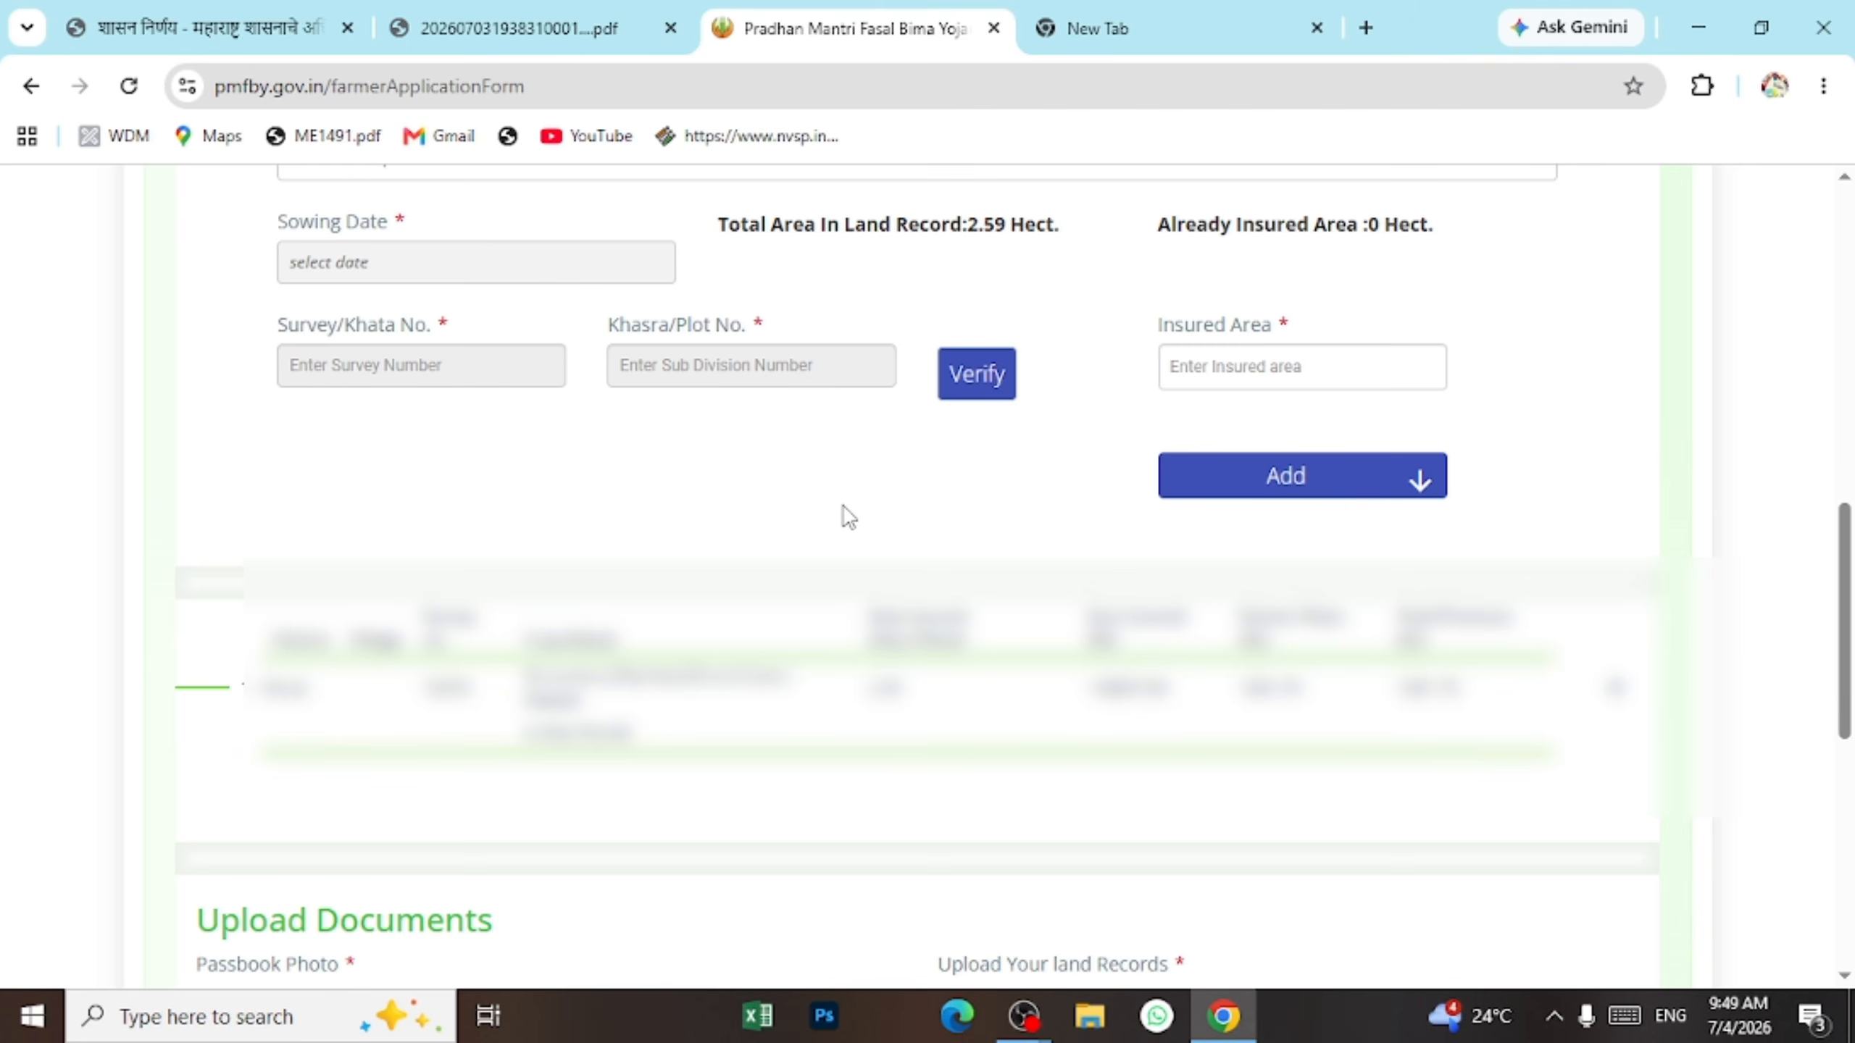
{"action": "scroll", "coordinate": [818, 517], "scroll_direction": "up", "scroll_amount": 4}
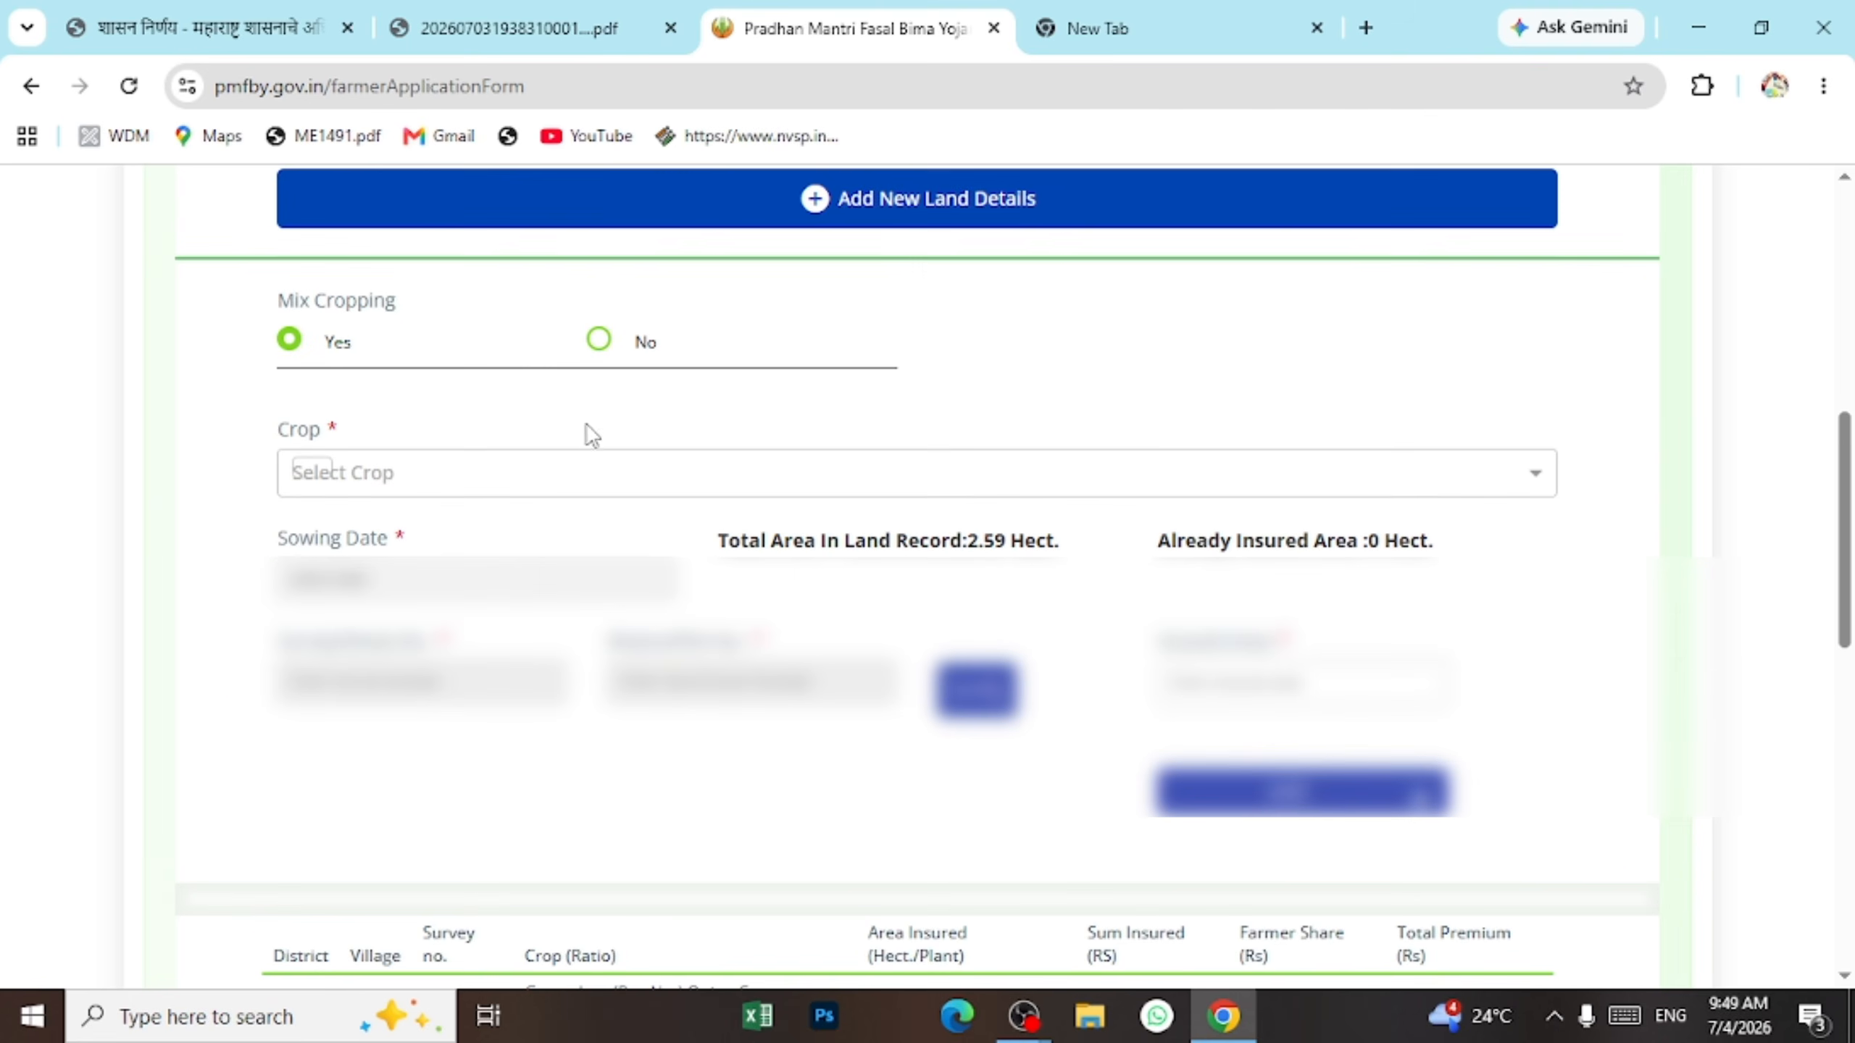
{"action": "left_click", "coordinate": [613, 345]}
{"action": "scroll", "coordinate": [611, 343], "scroll_direction": "down", "scroll_amount": 3}
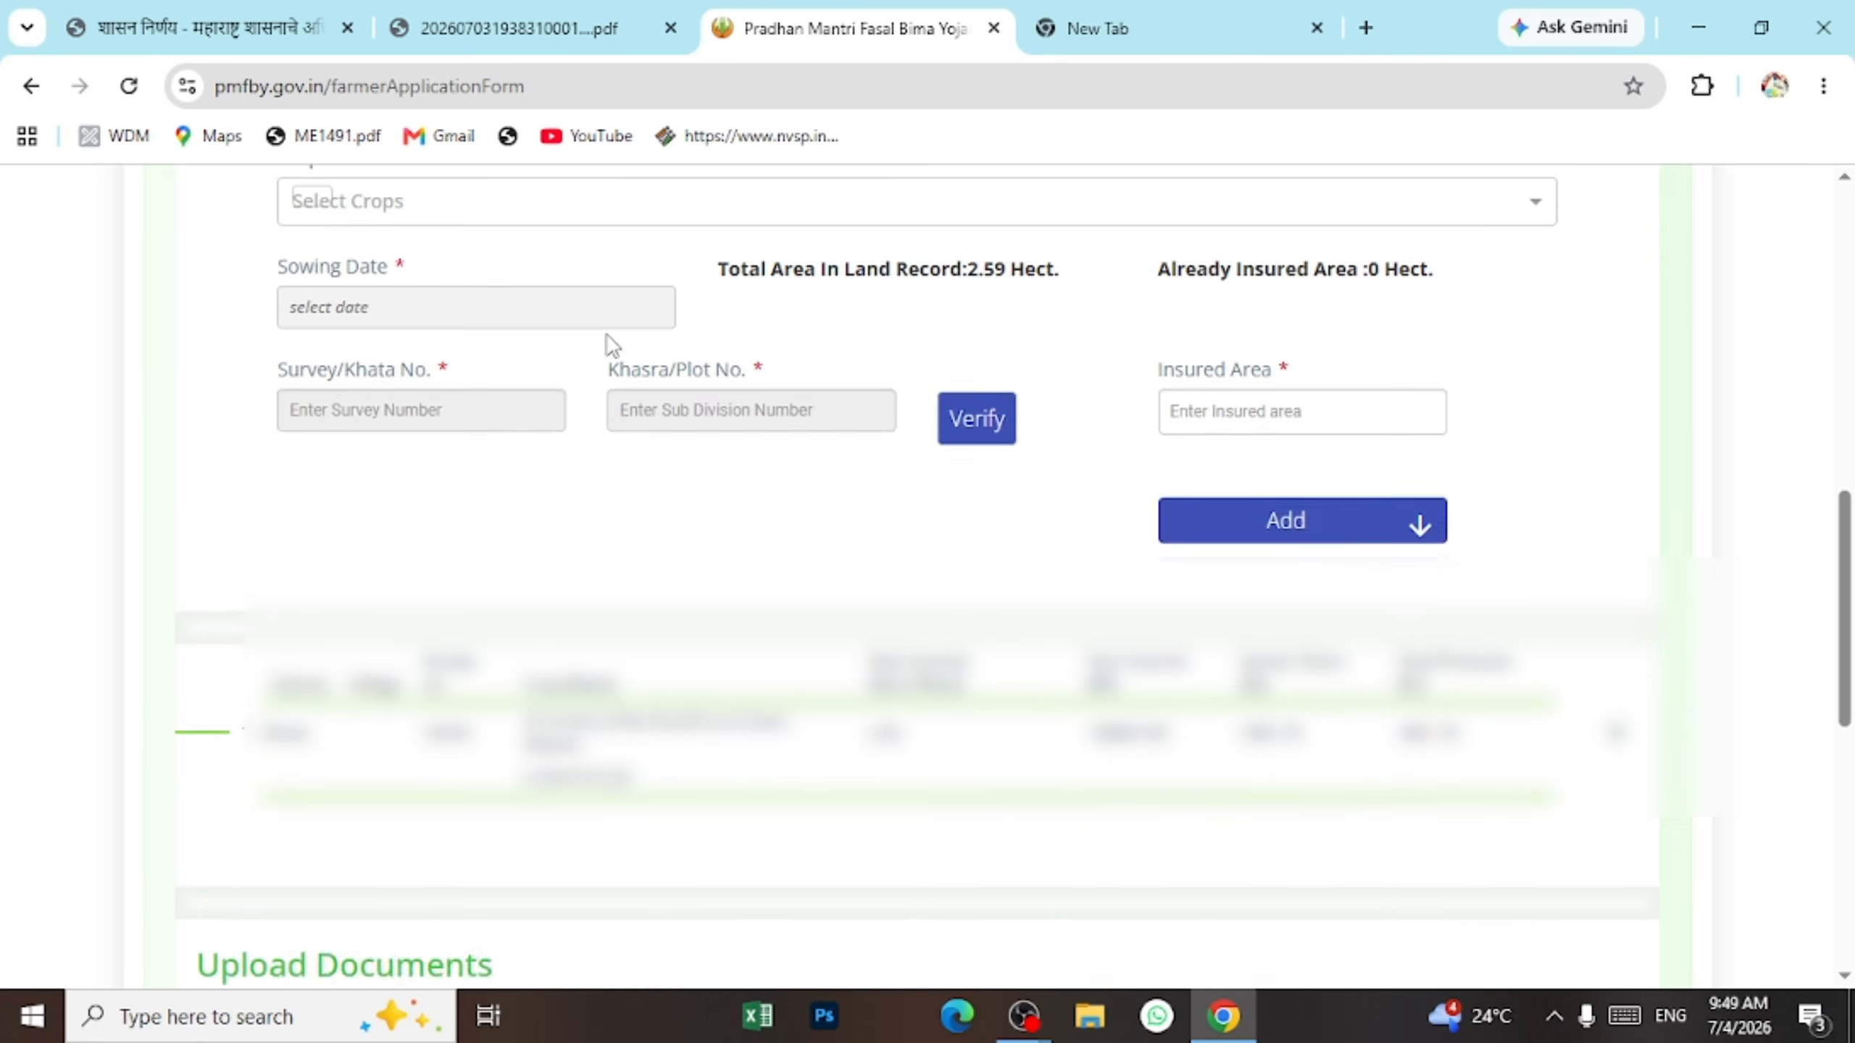
{"action": "scroll", "coordinate": [587, 349], "scroll_direction": "up", "scroll_amount": 1}
{"action": "left_click", "coordinate": [595, 295]}
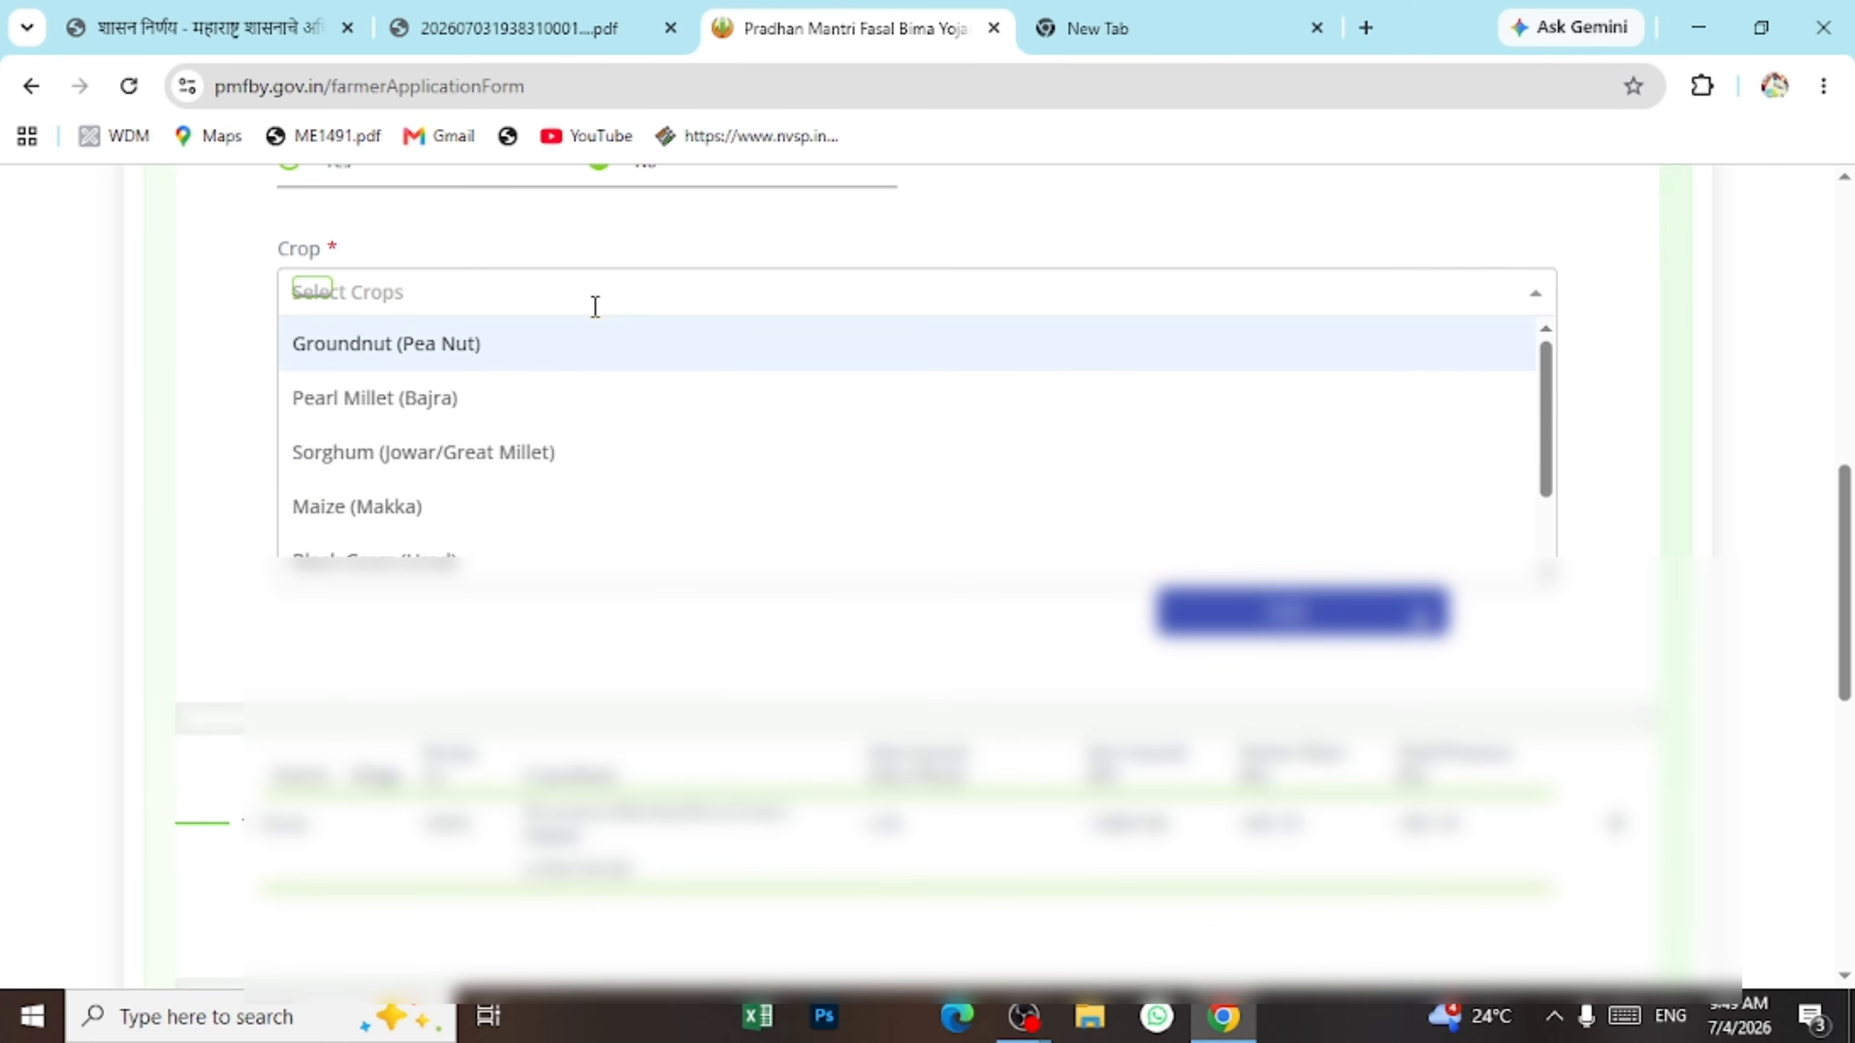
{"action": "left_click", "coordinate": [597, 348]}
Set the Groundnut crop's sowing date to 30-06-2026.
{"action": "left_click", "coordinate": [531, 398]}
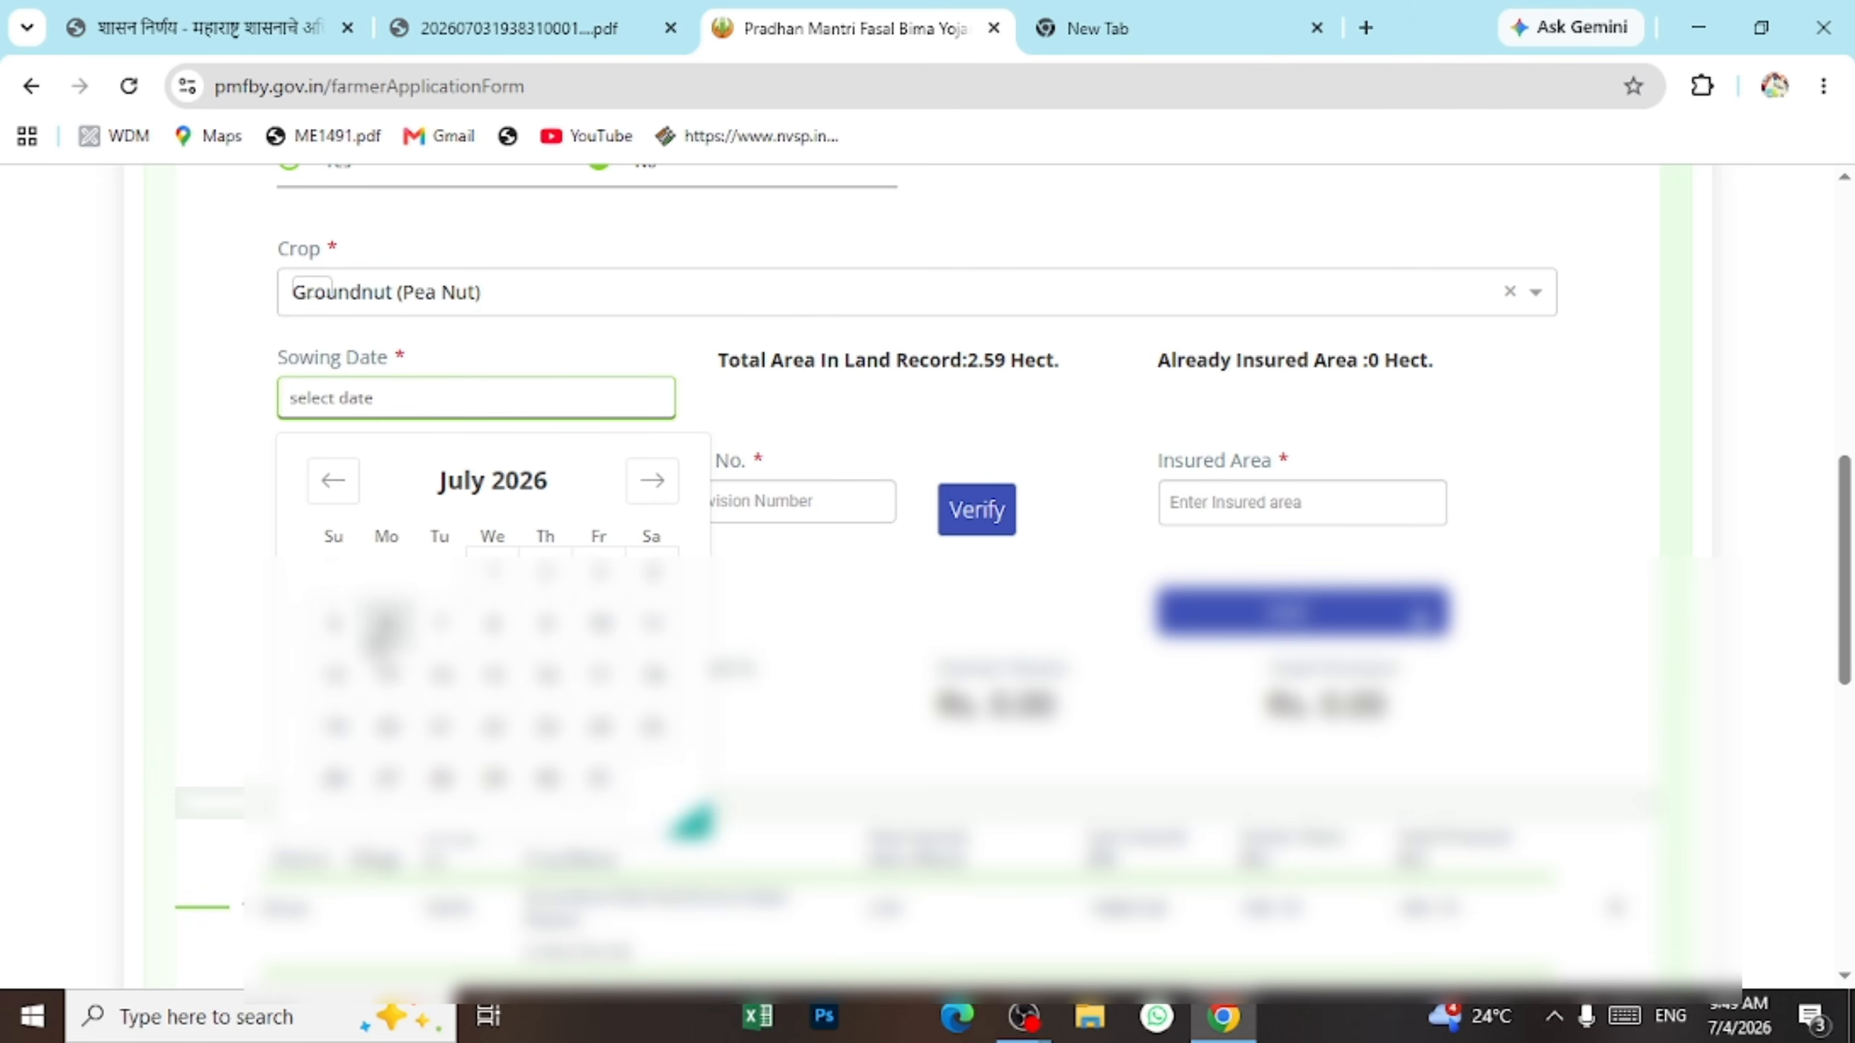
{"action": "left_click", "coordinate": [333, 481]}
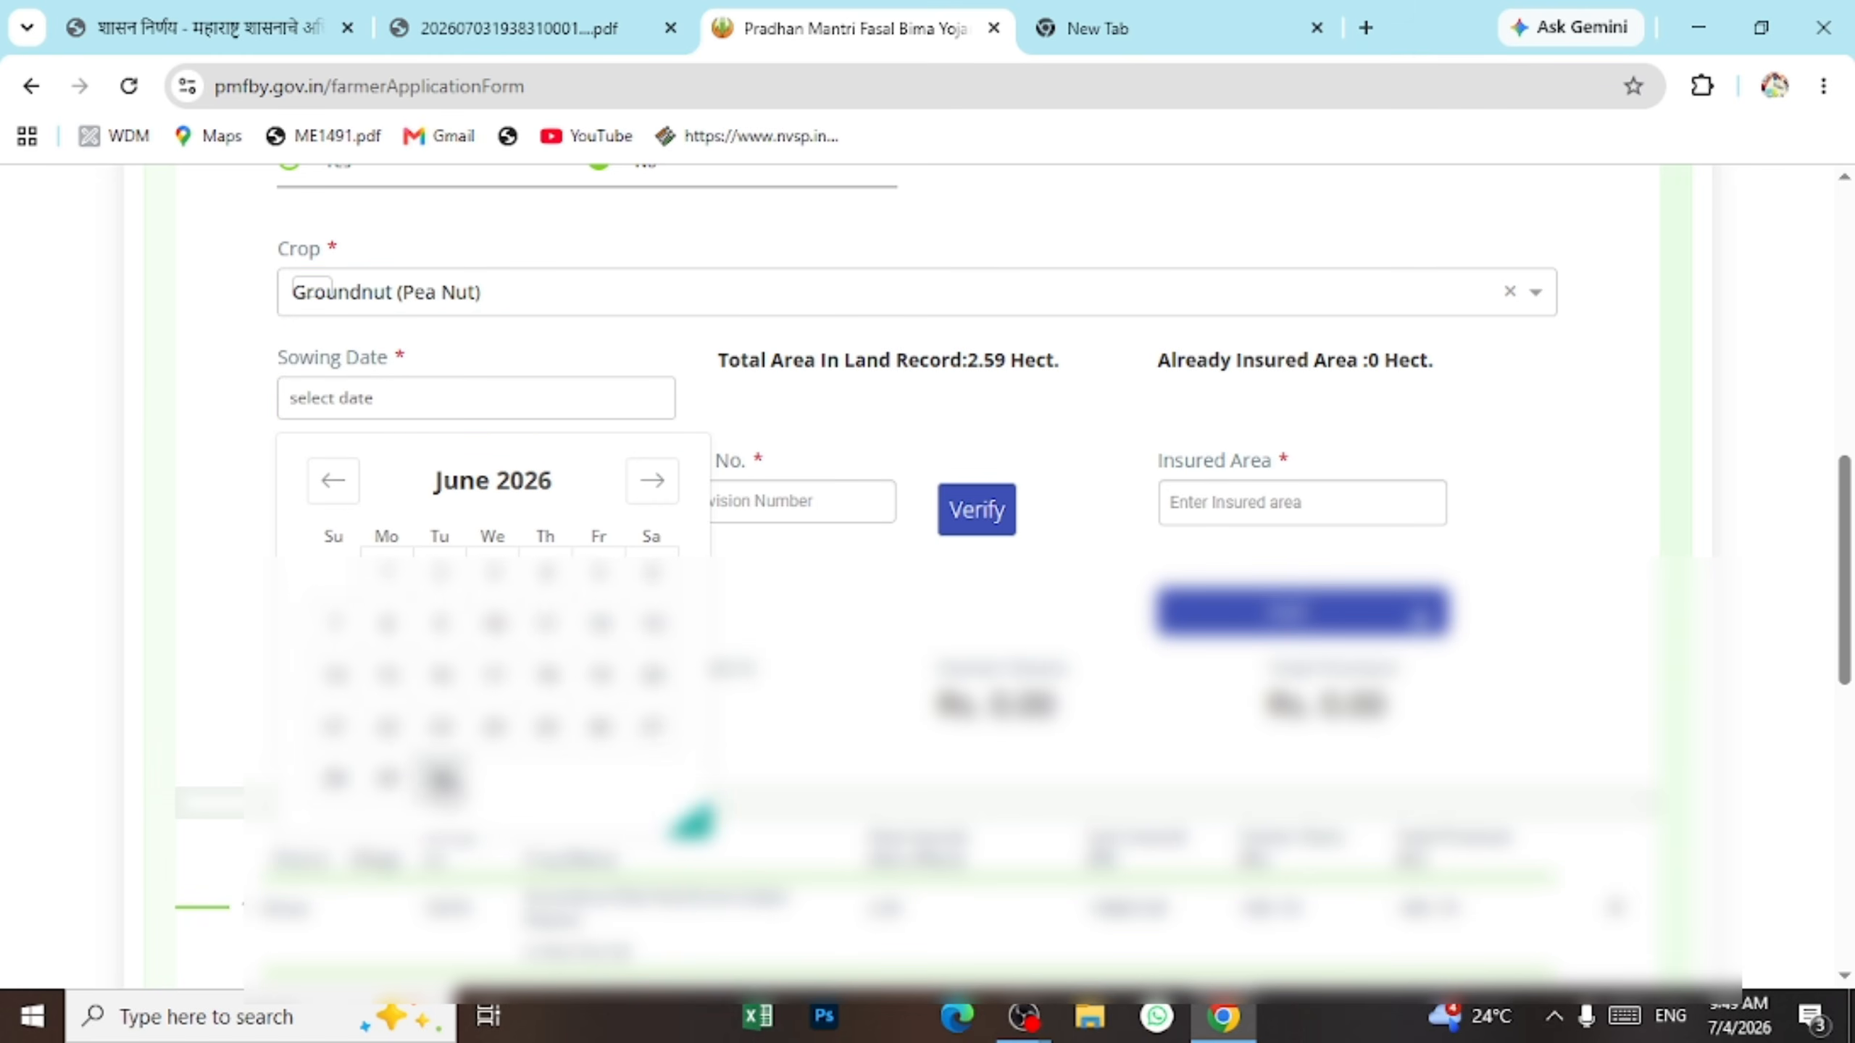
{"action": "left_click", "coordinate": [440, 777]}
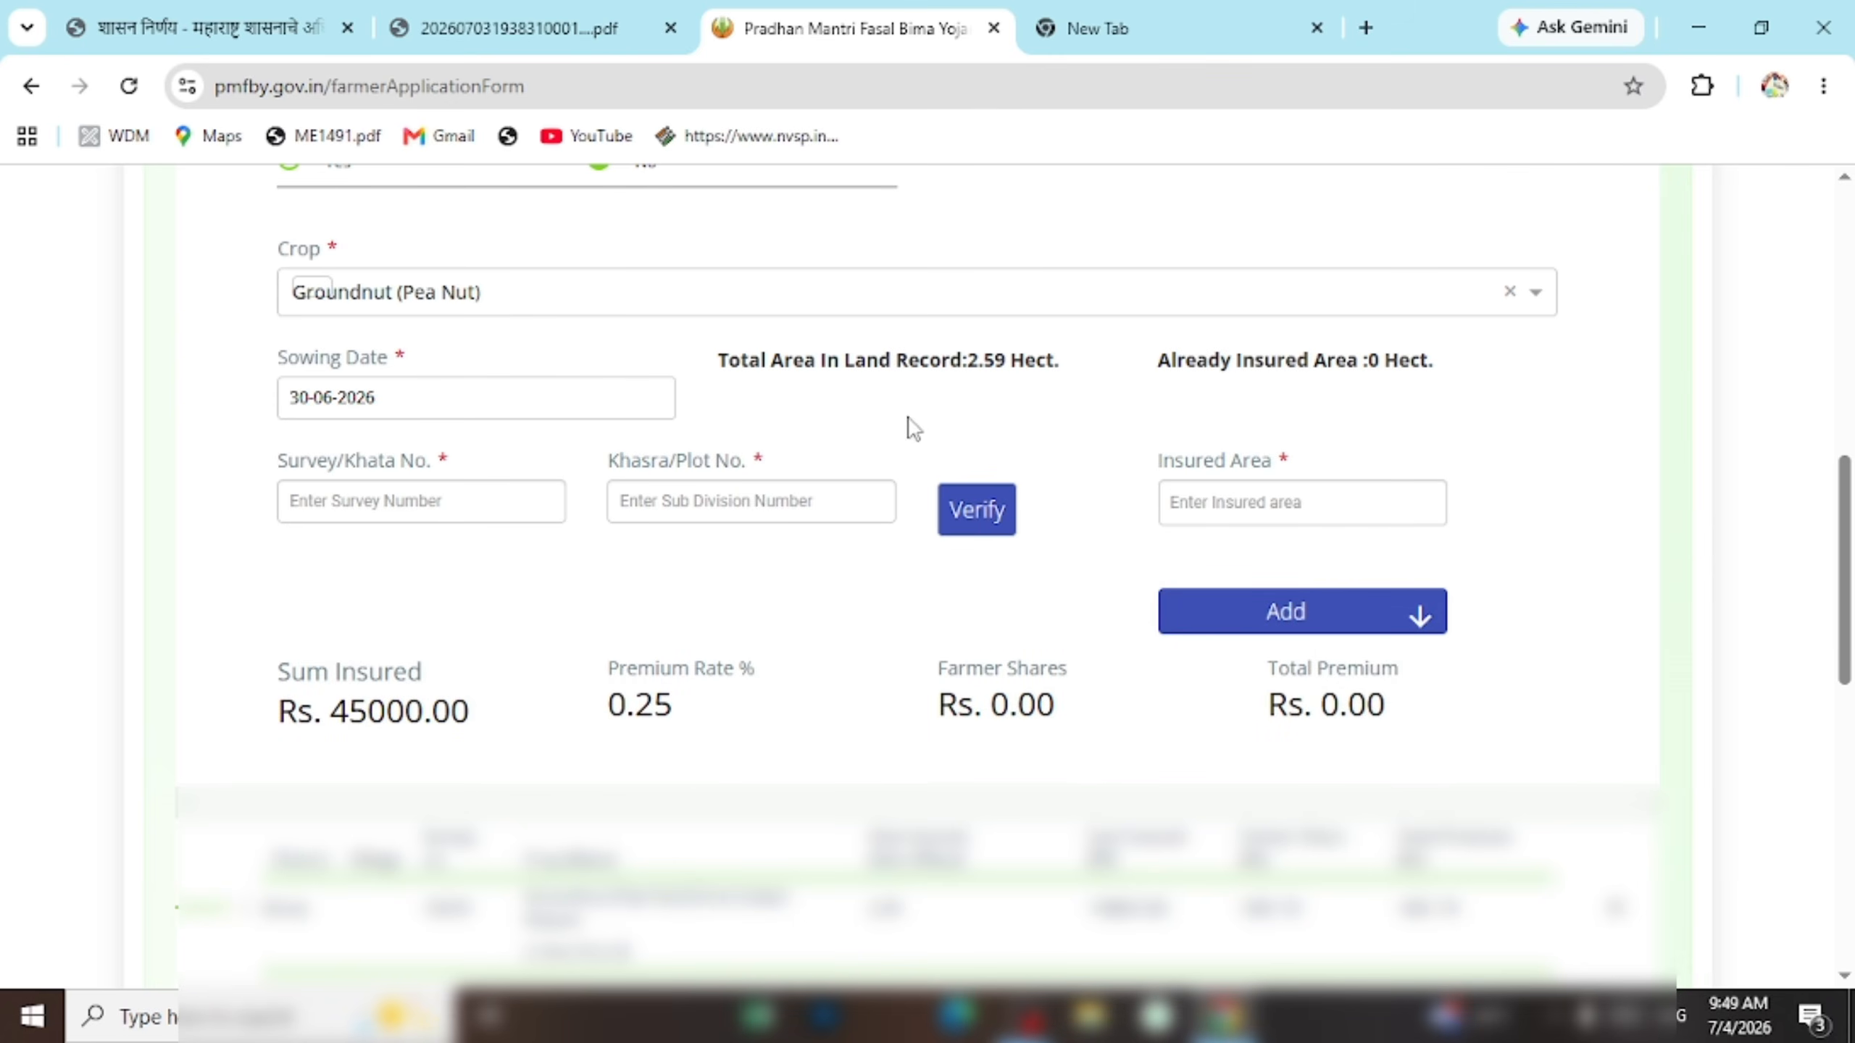
Fill in the survey/khata and khasra/plot numbers for the Groundnut crop, verify them, and submit the matching land record.
{"action": "left_click", "coordinate": [393, 500]}
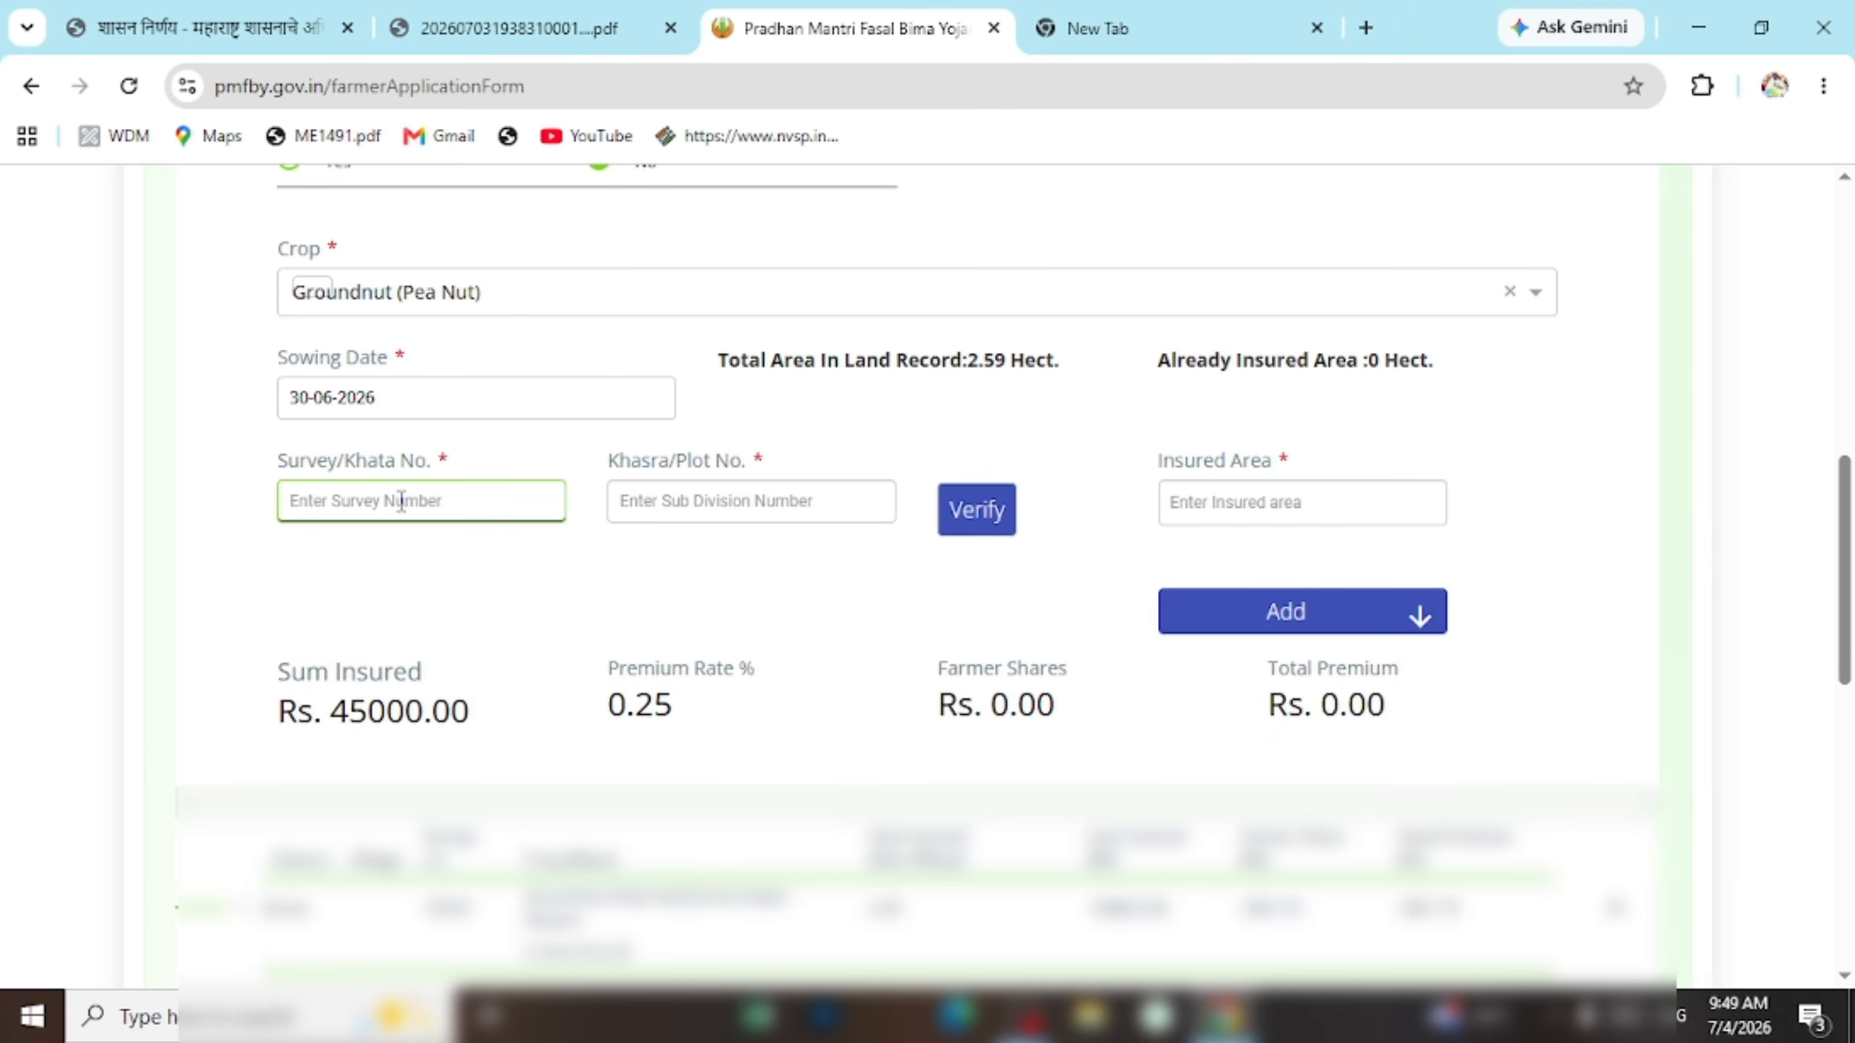
{"action": "type", "text": "10076"}
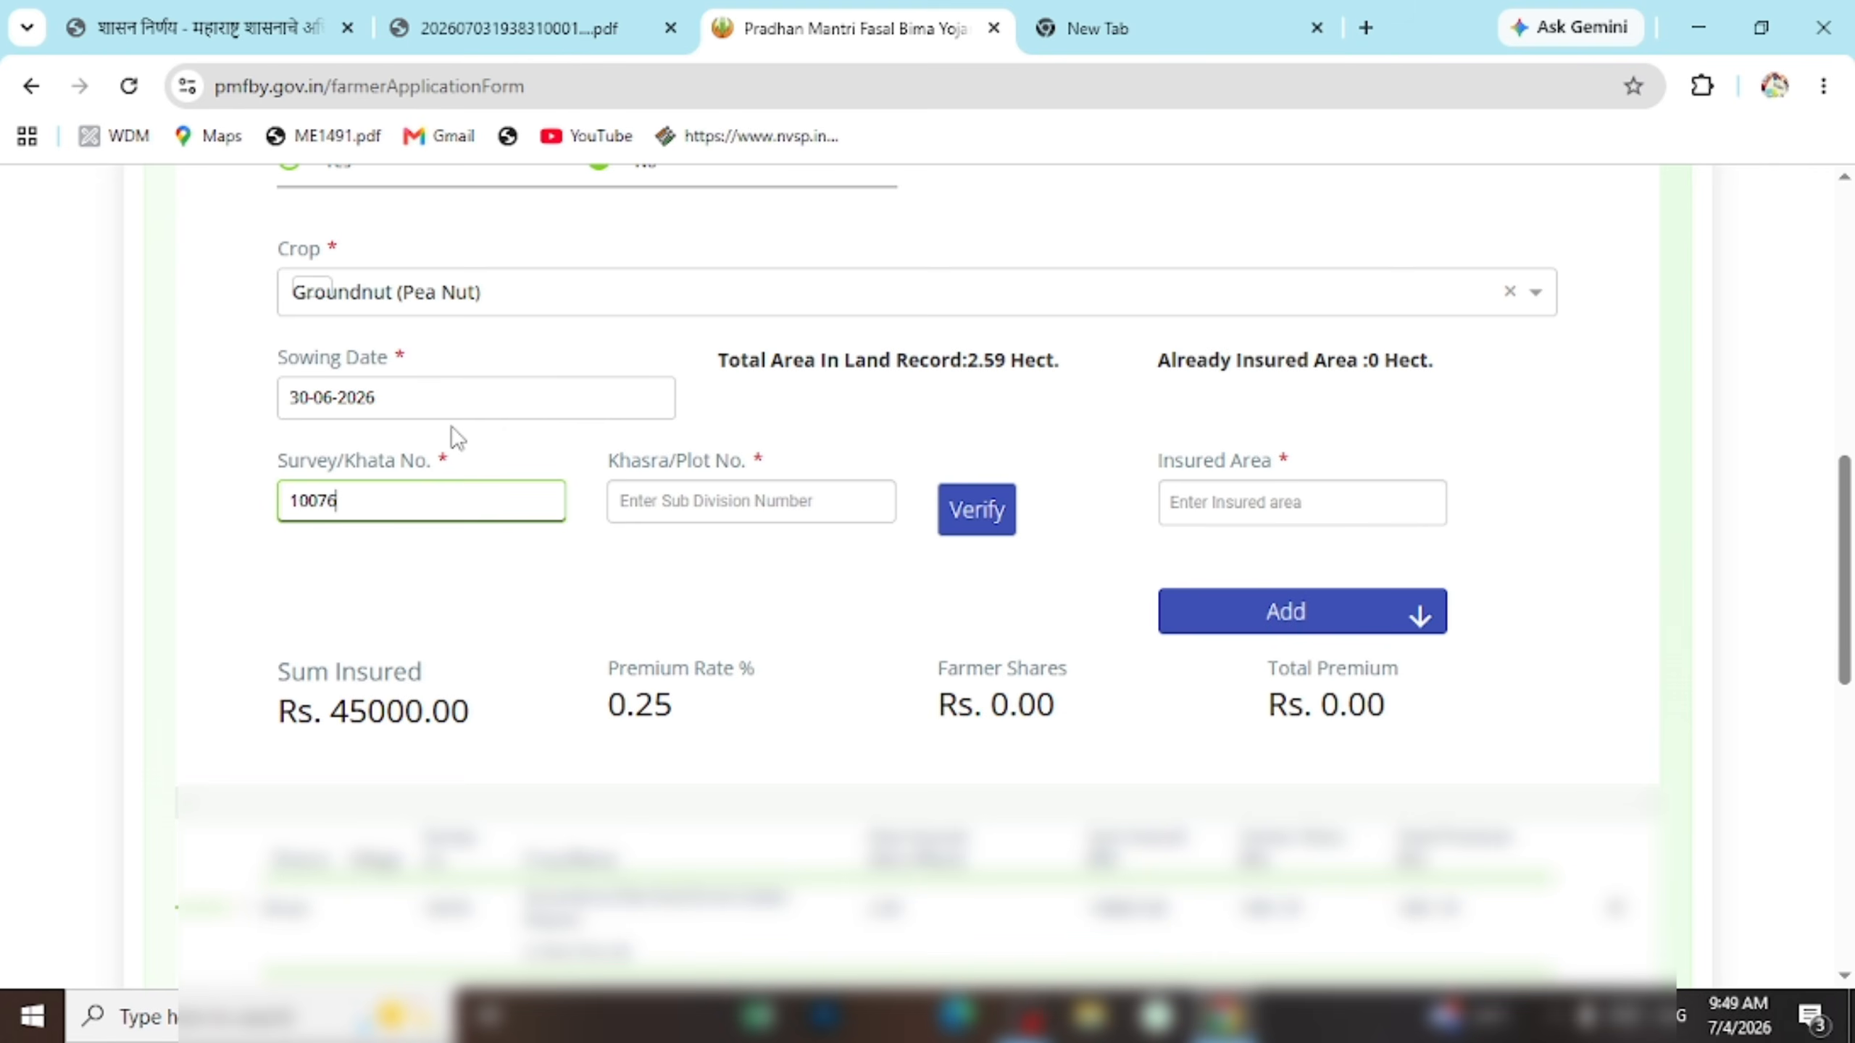
{"action": "left_click", "coordinate": [700, 502]}
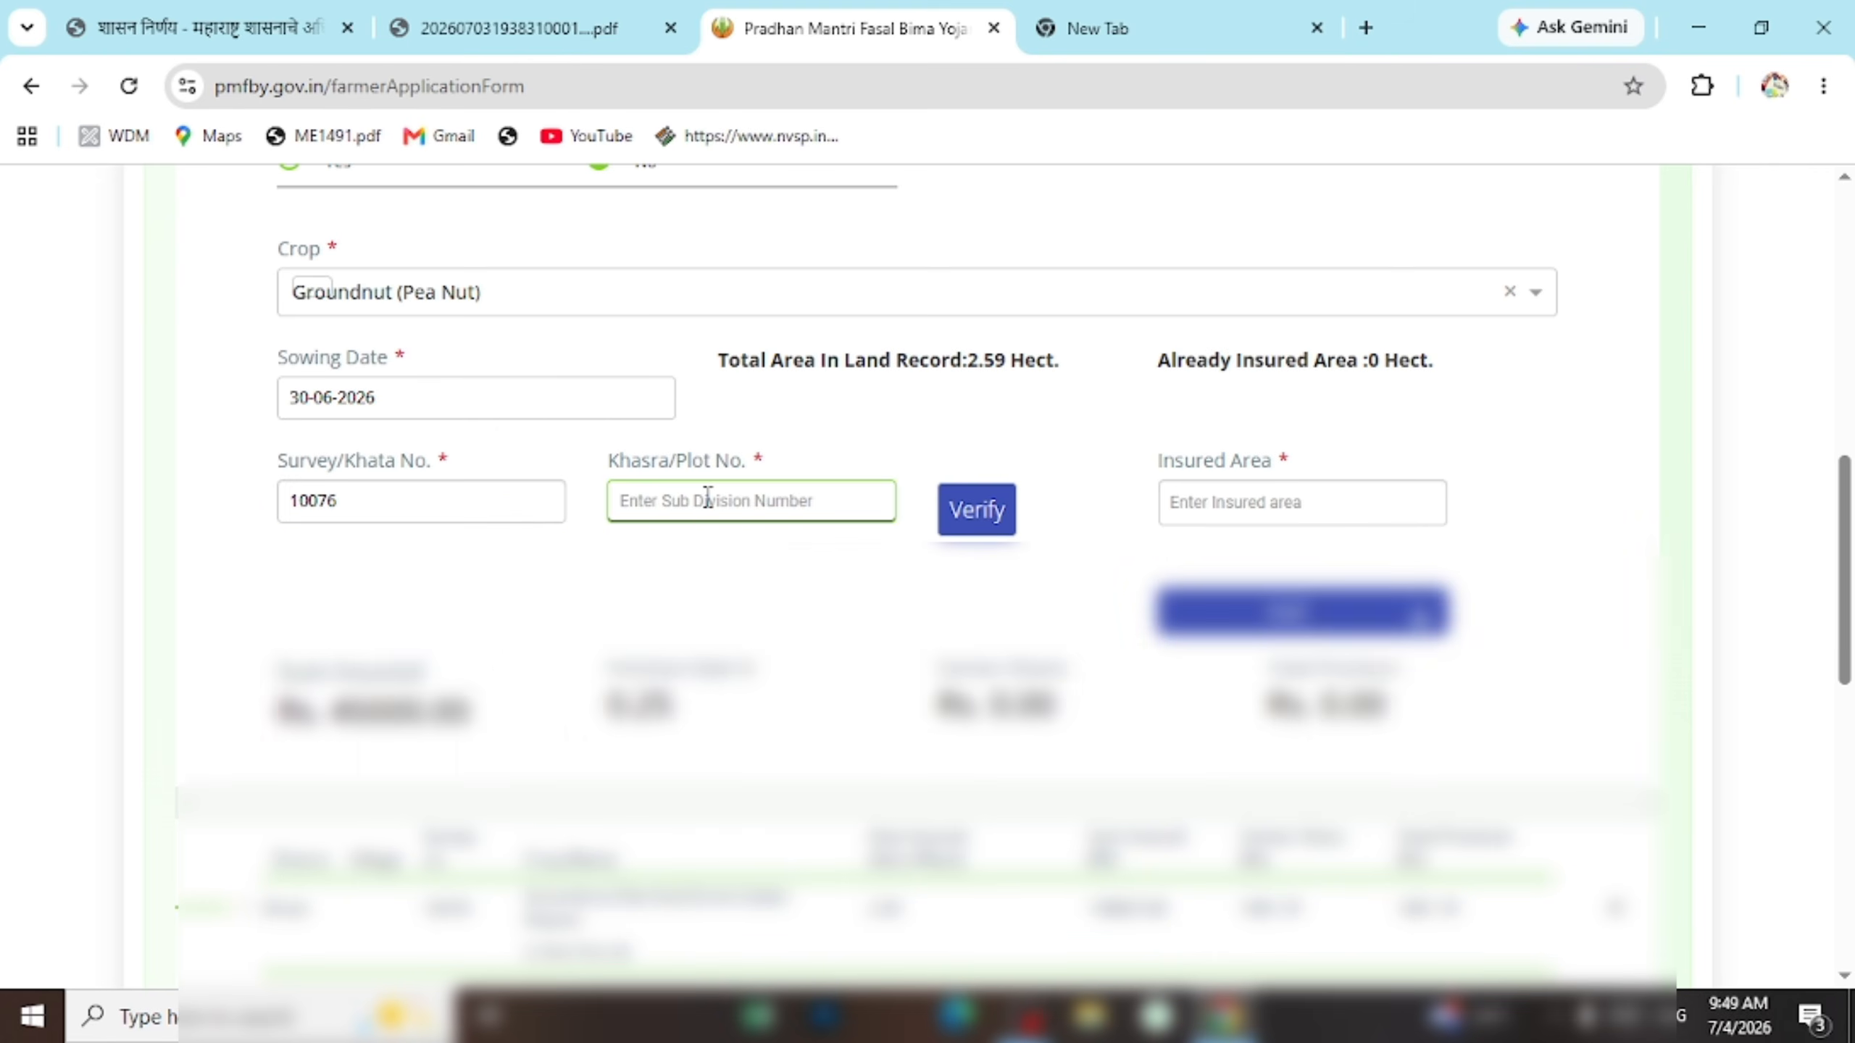
{"action": "left_click", "coordinate": [952, 492]}
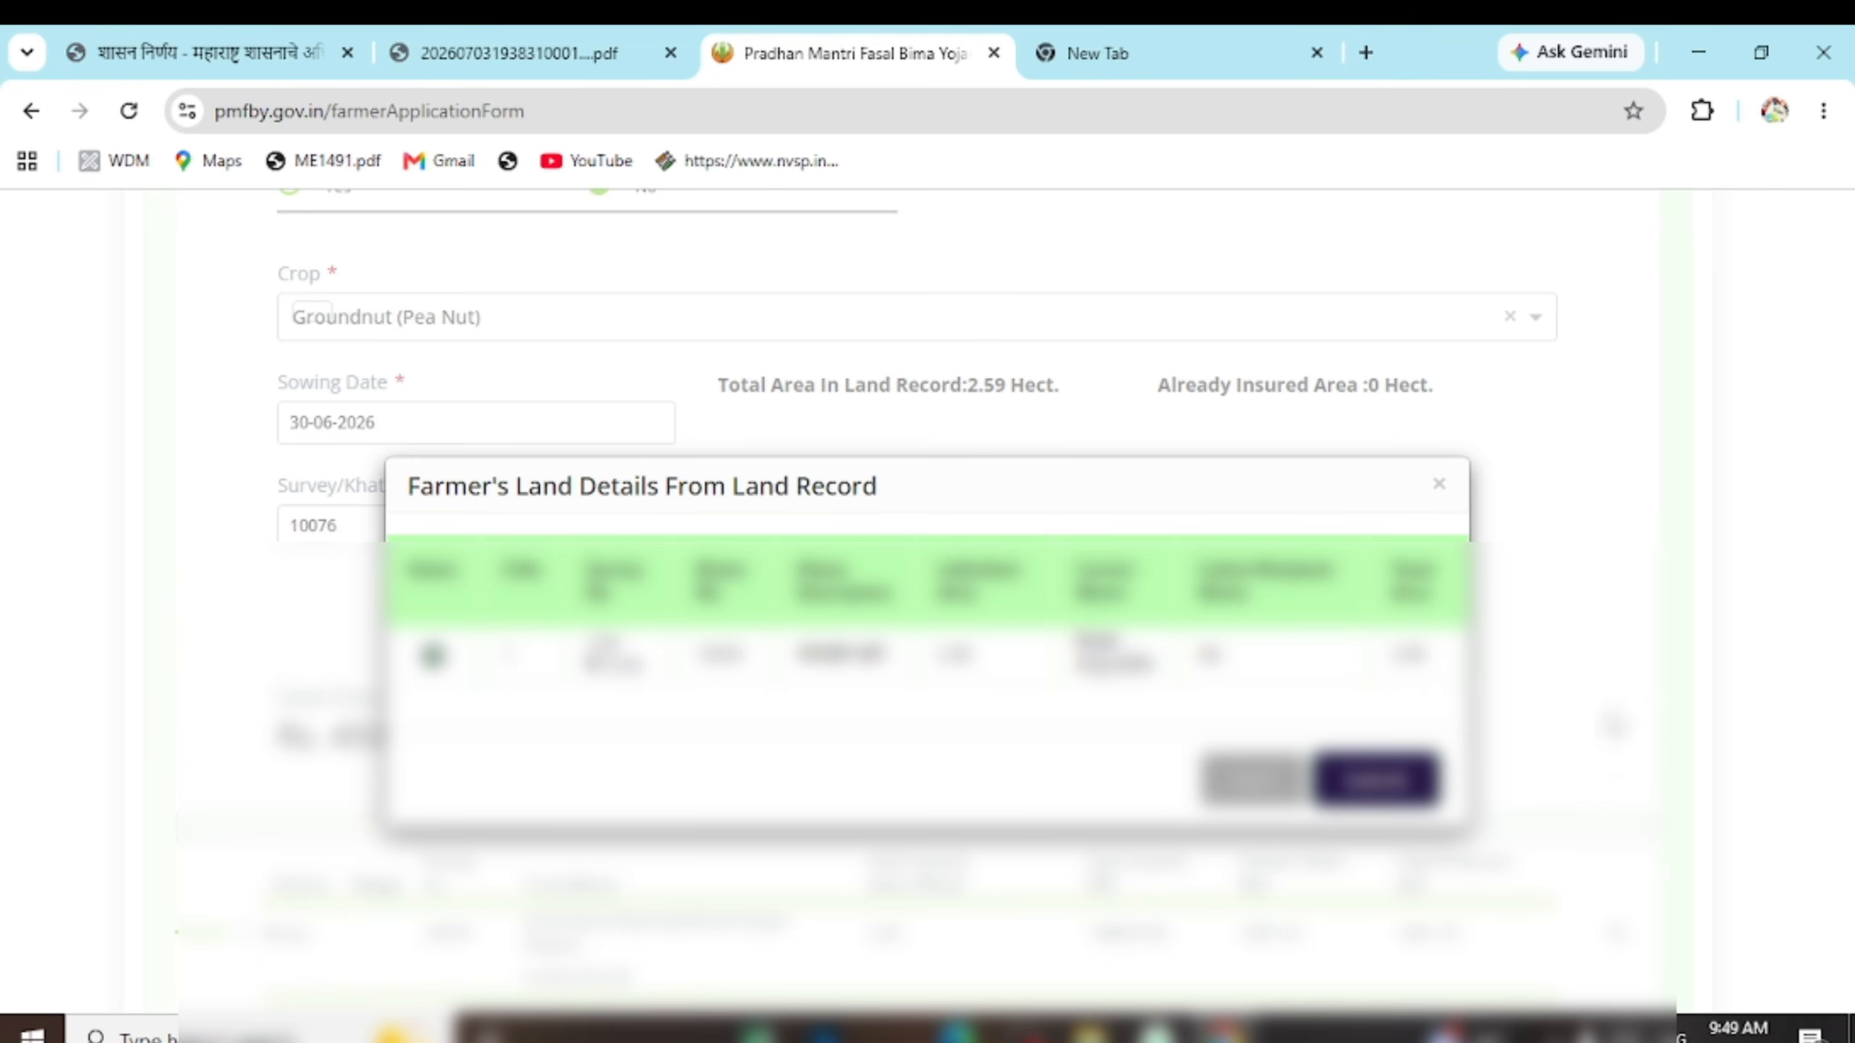
{"action": "left_click", "coordinate": [1374, 780]}
Add the Groundnut entry with an insured area of 2.59 hectares, and remove the mixed crop entry from the crop list.
{"action": "scroll", "coordinate": [1255, 327], "scroll_direction": "down", "scroll_amount": 3}
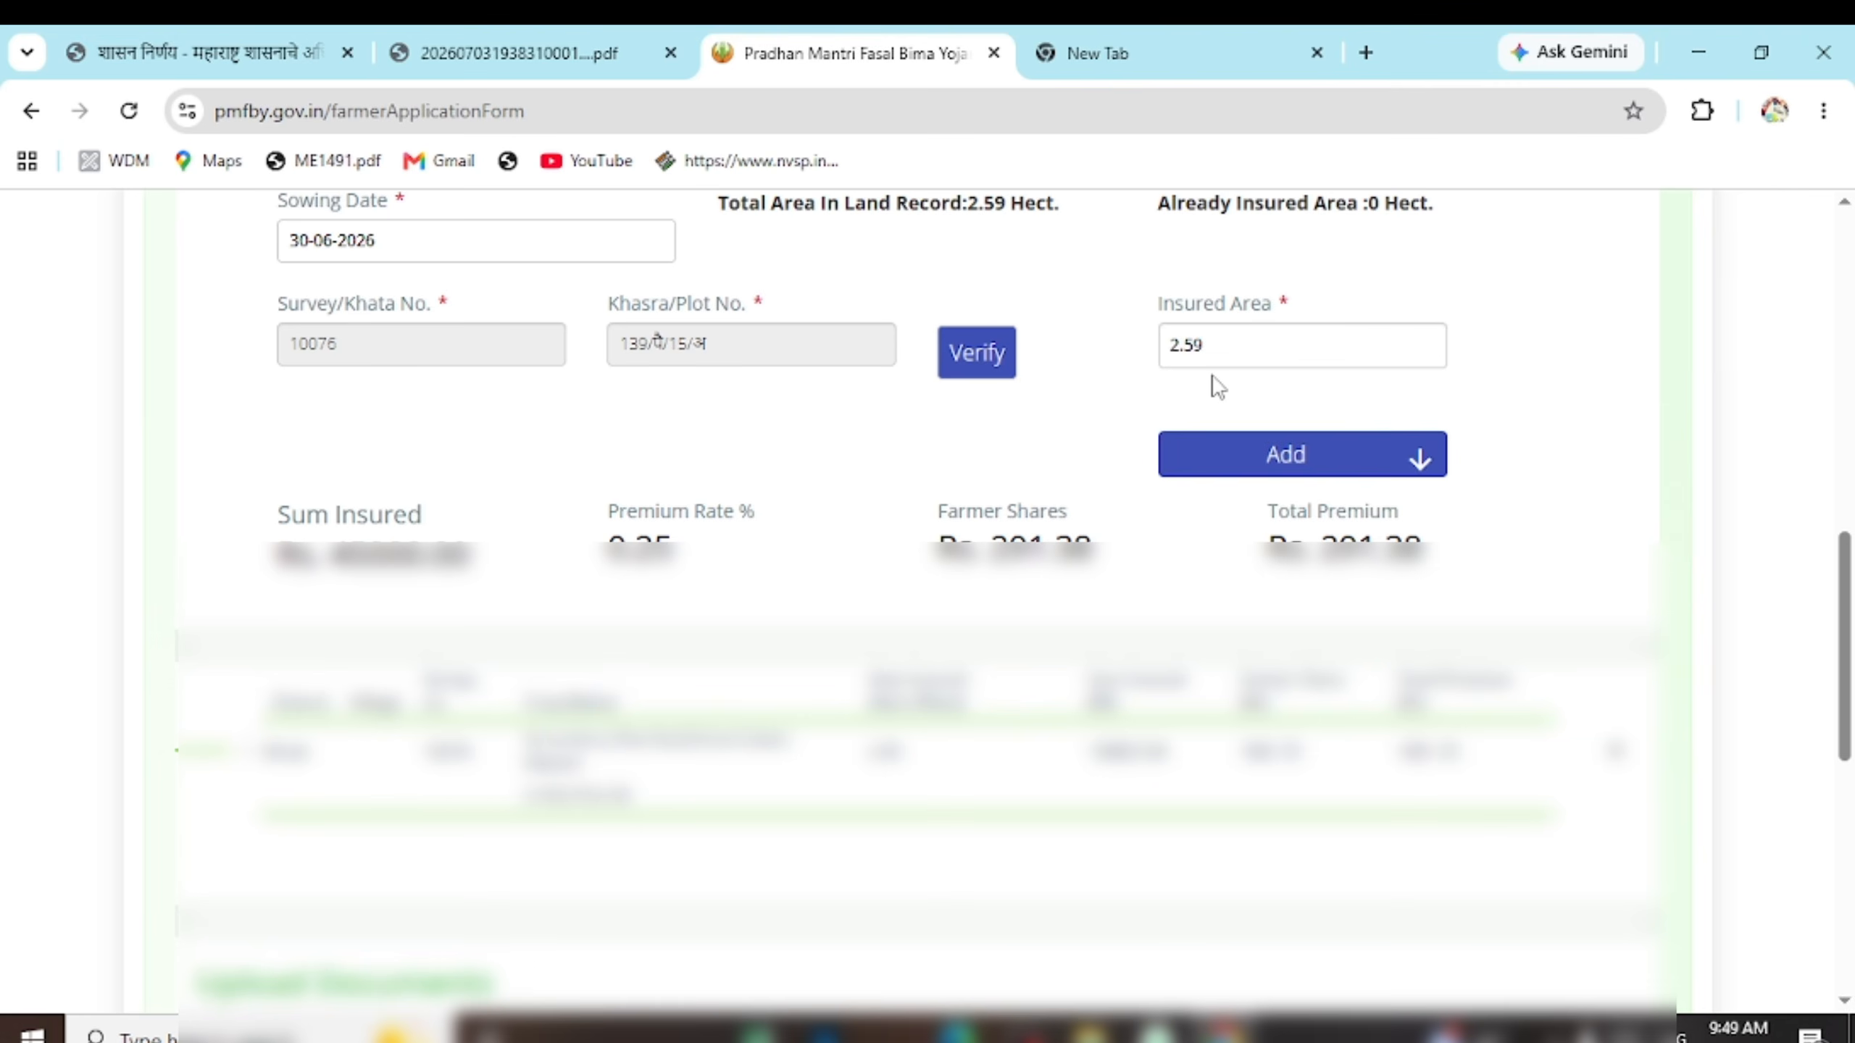
{"action": "left_click", "coordinate": [1242, 342]}
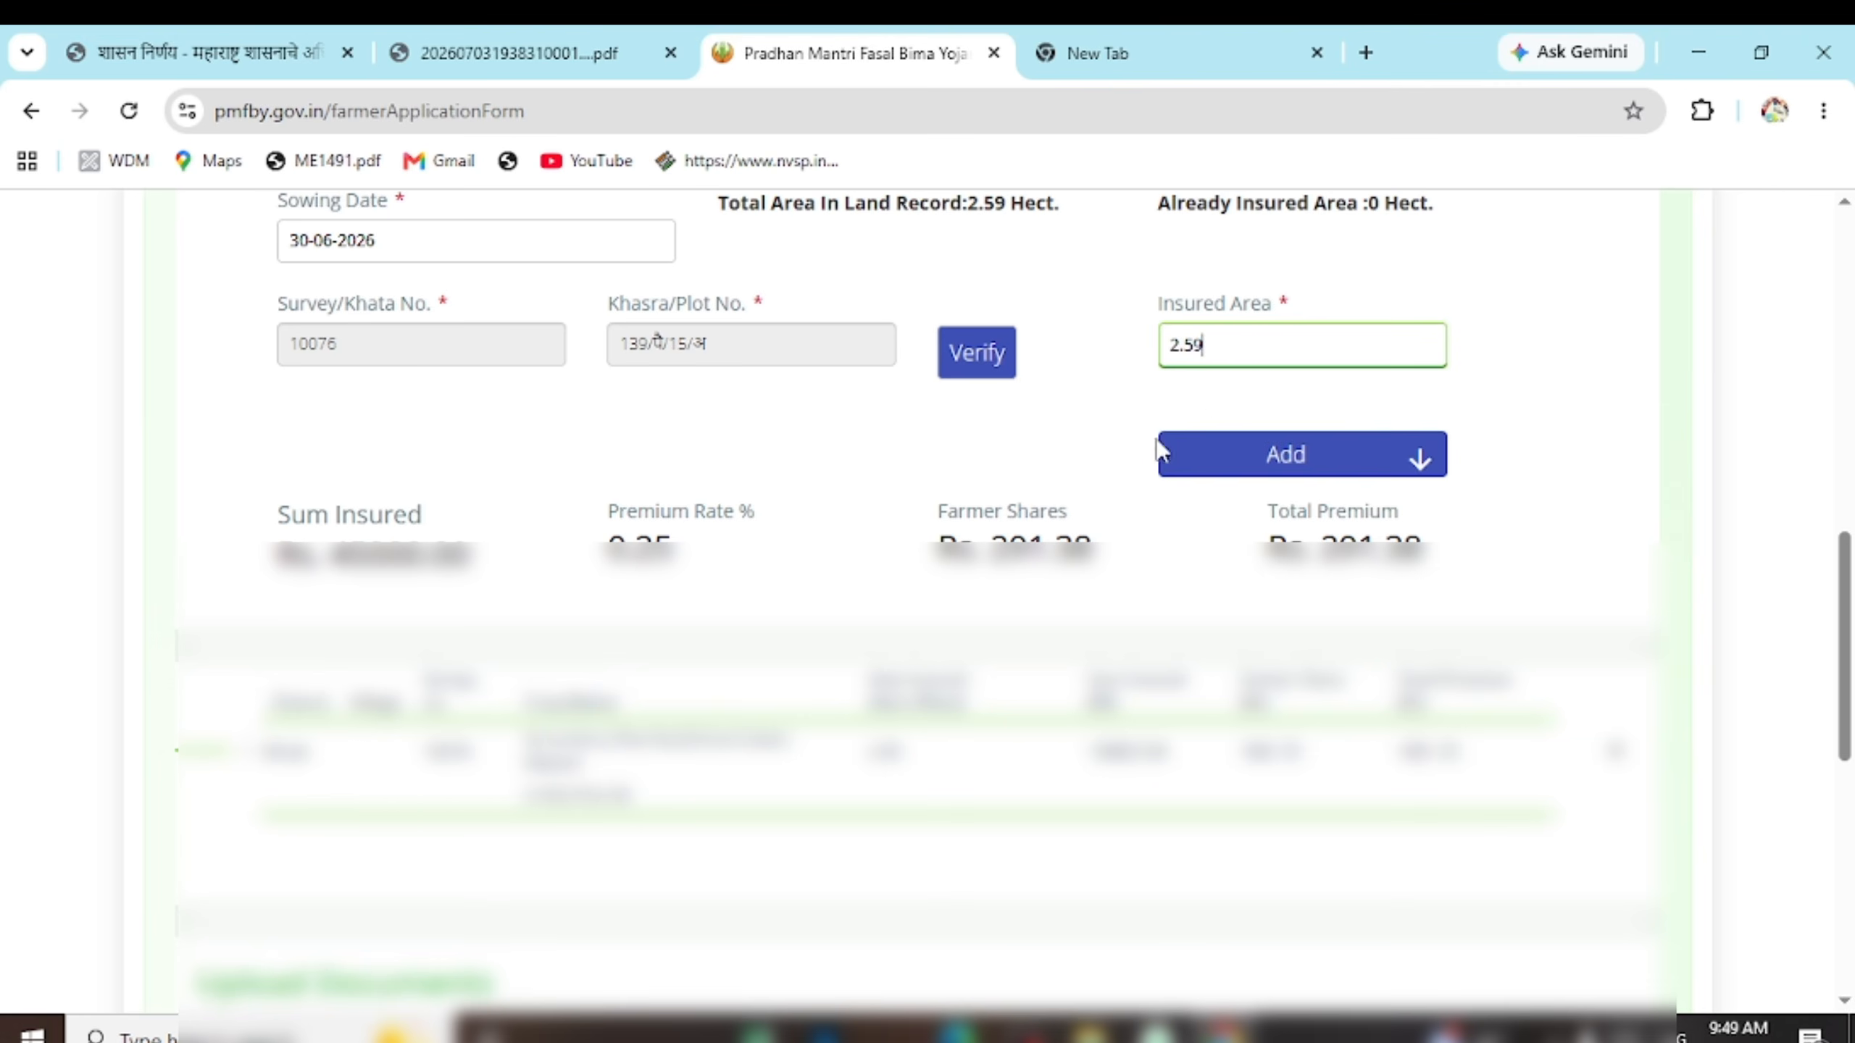
{"action": "left_click", "coordinate": [1056, 457]}
{"action": "left_click", "coordinate": [1232, 460]}
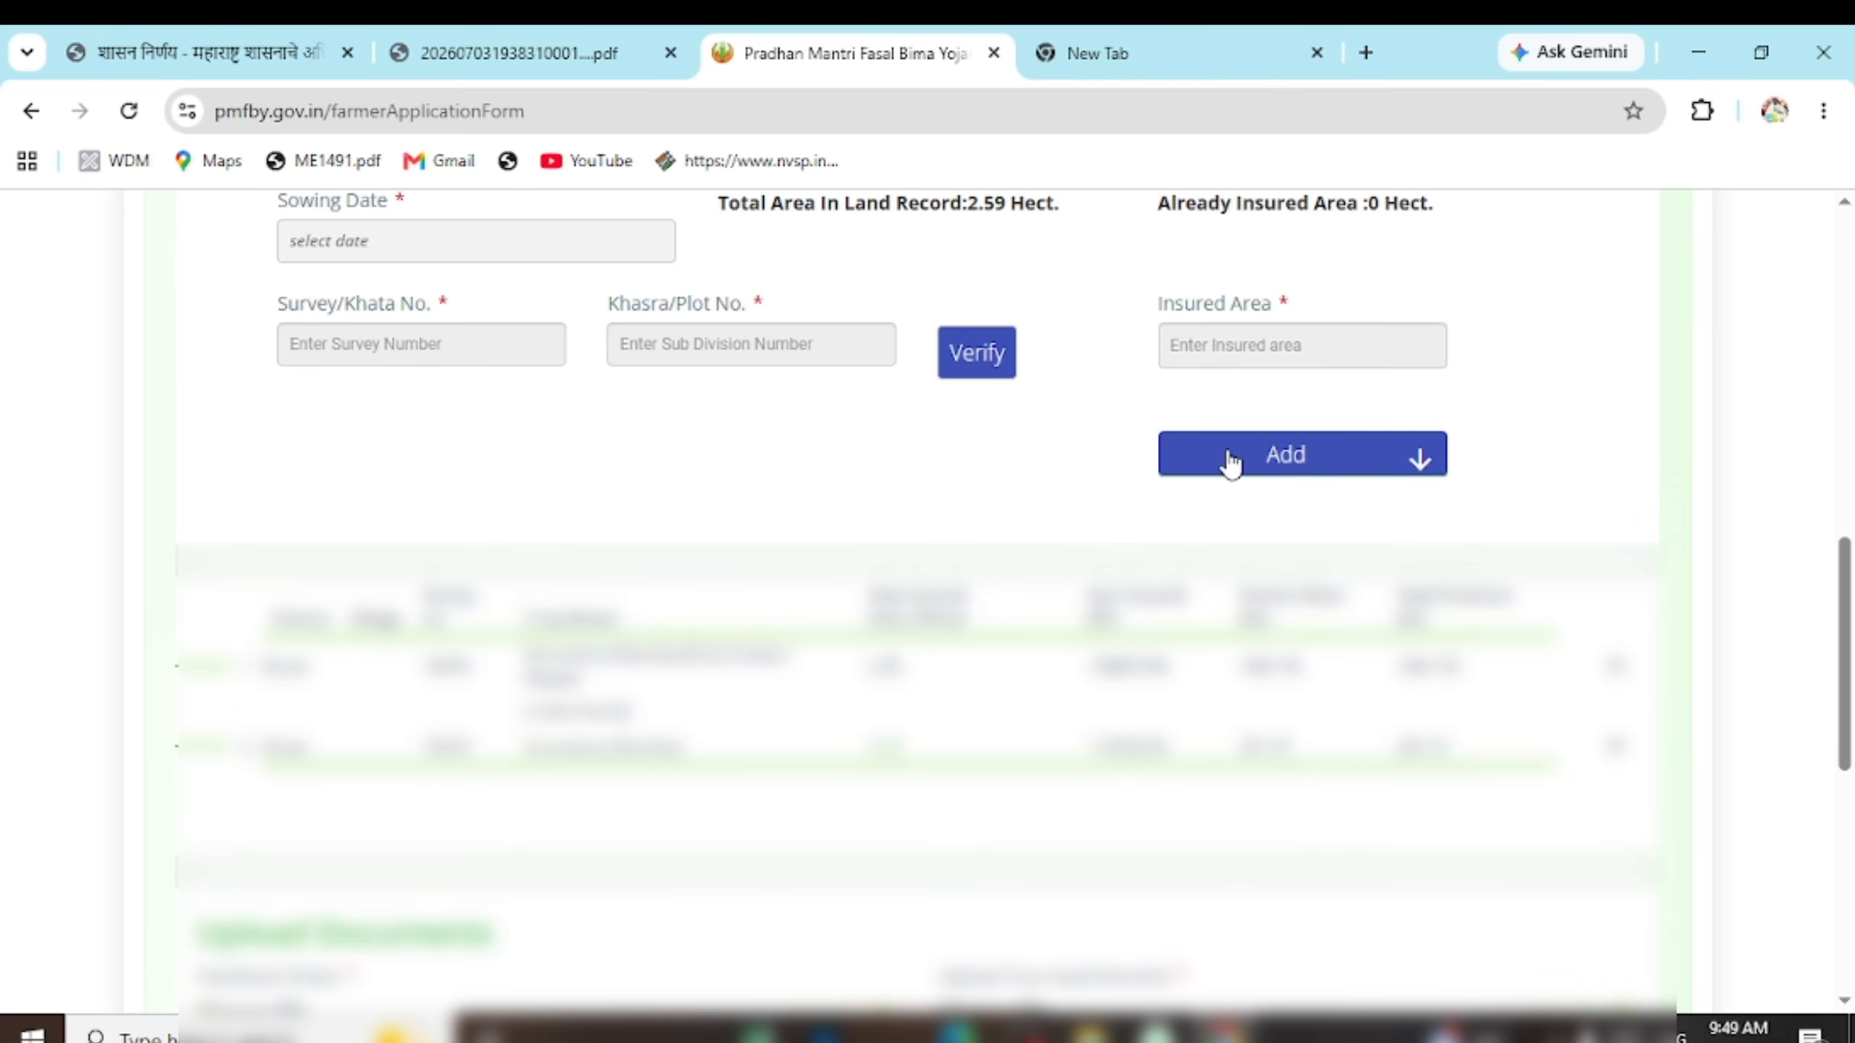
{"action": "scroll", "coordinate": [1176, 497], "scroll_direction": "down", "scroll_amount": 2}
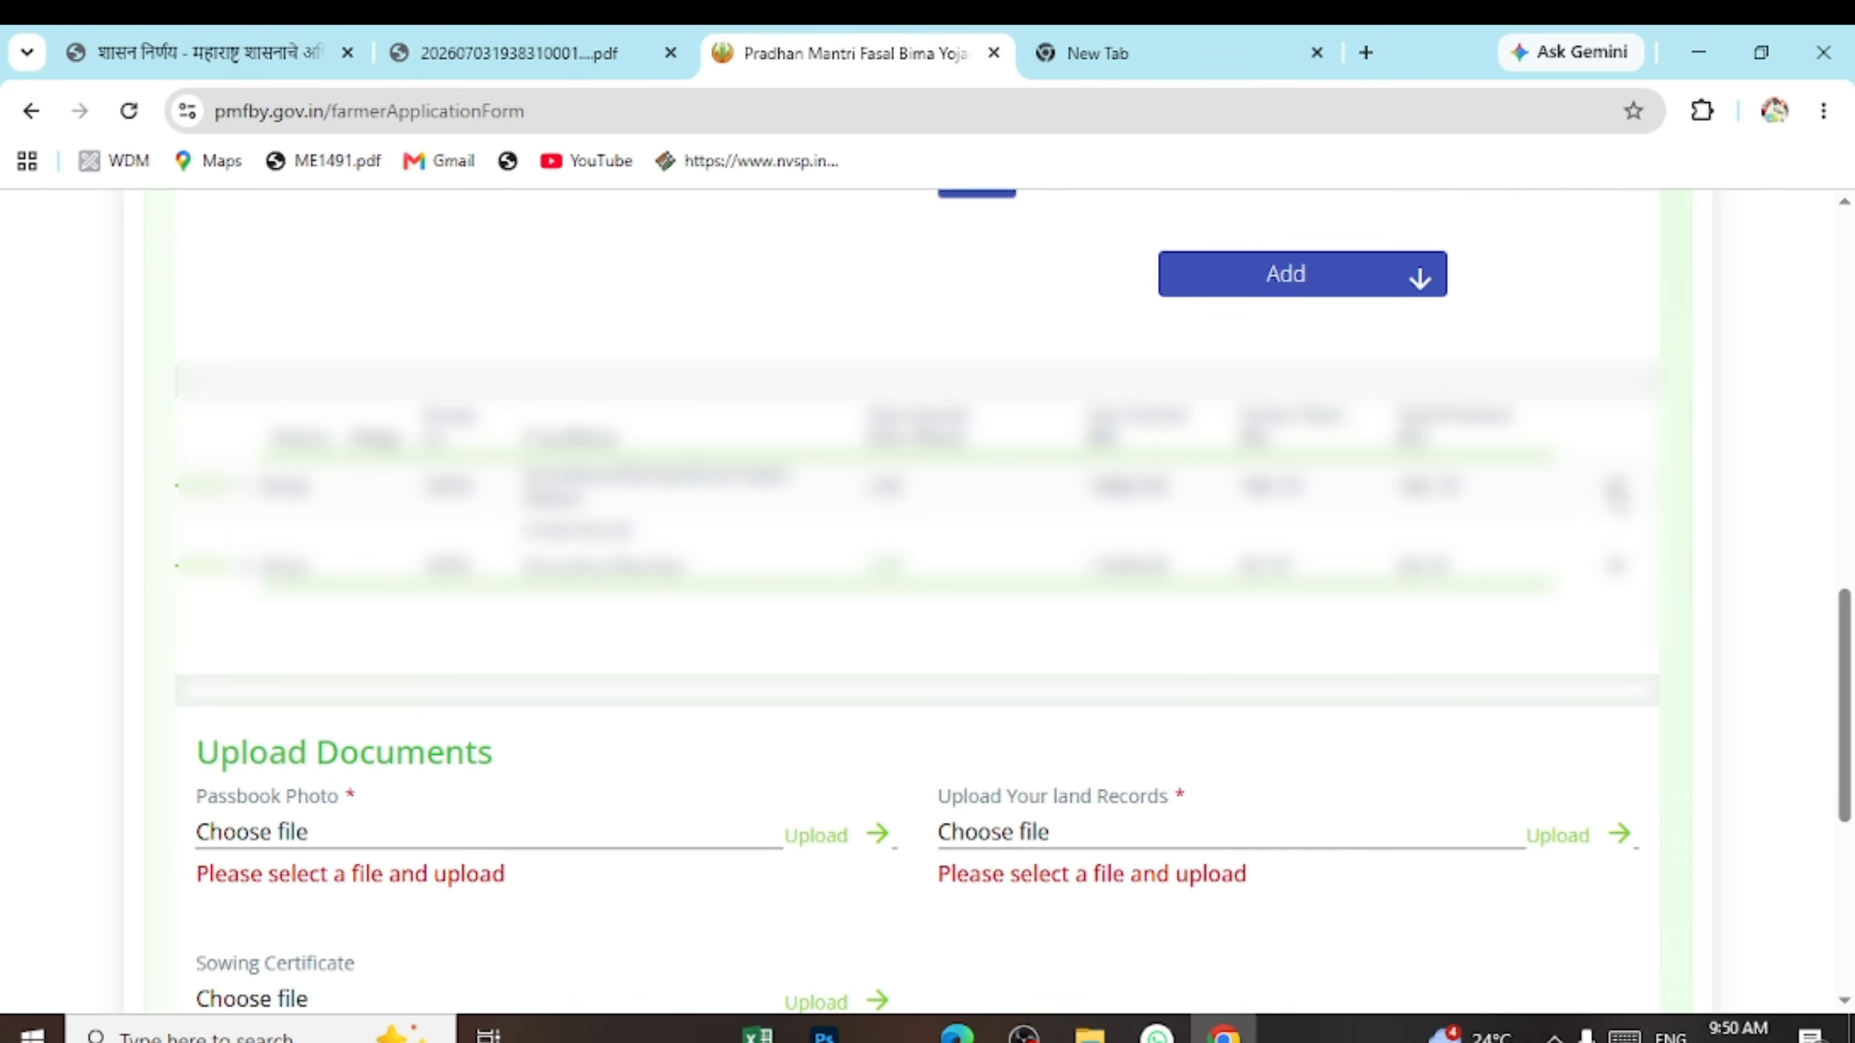
{"action": "left_click", "coordinate": [1618, 489]}
Upload the selected passbook and land record PDFs, and proceed to the application preview.
{"action": "scroll", "coordinate": [1627, 501], "scroll_direction": "down", "scroll_amount": 3}
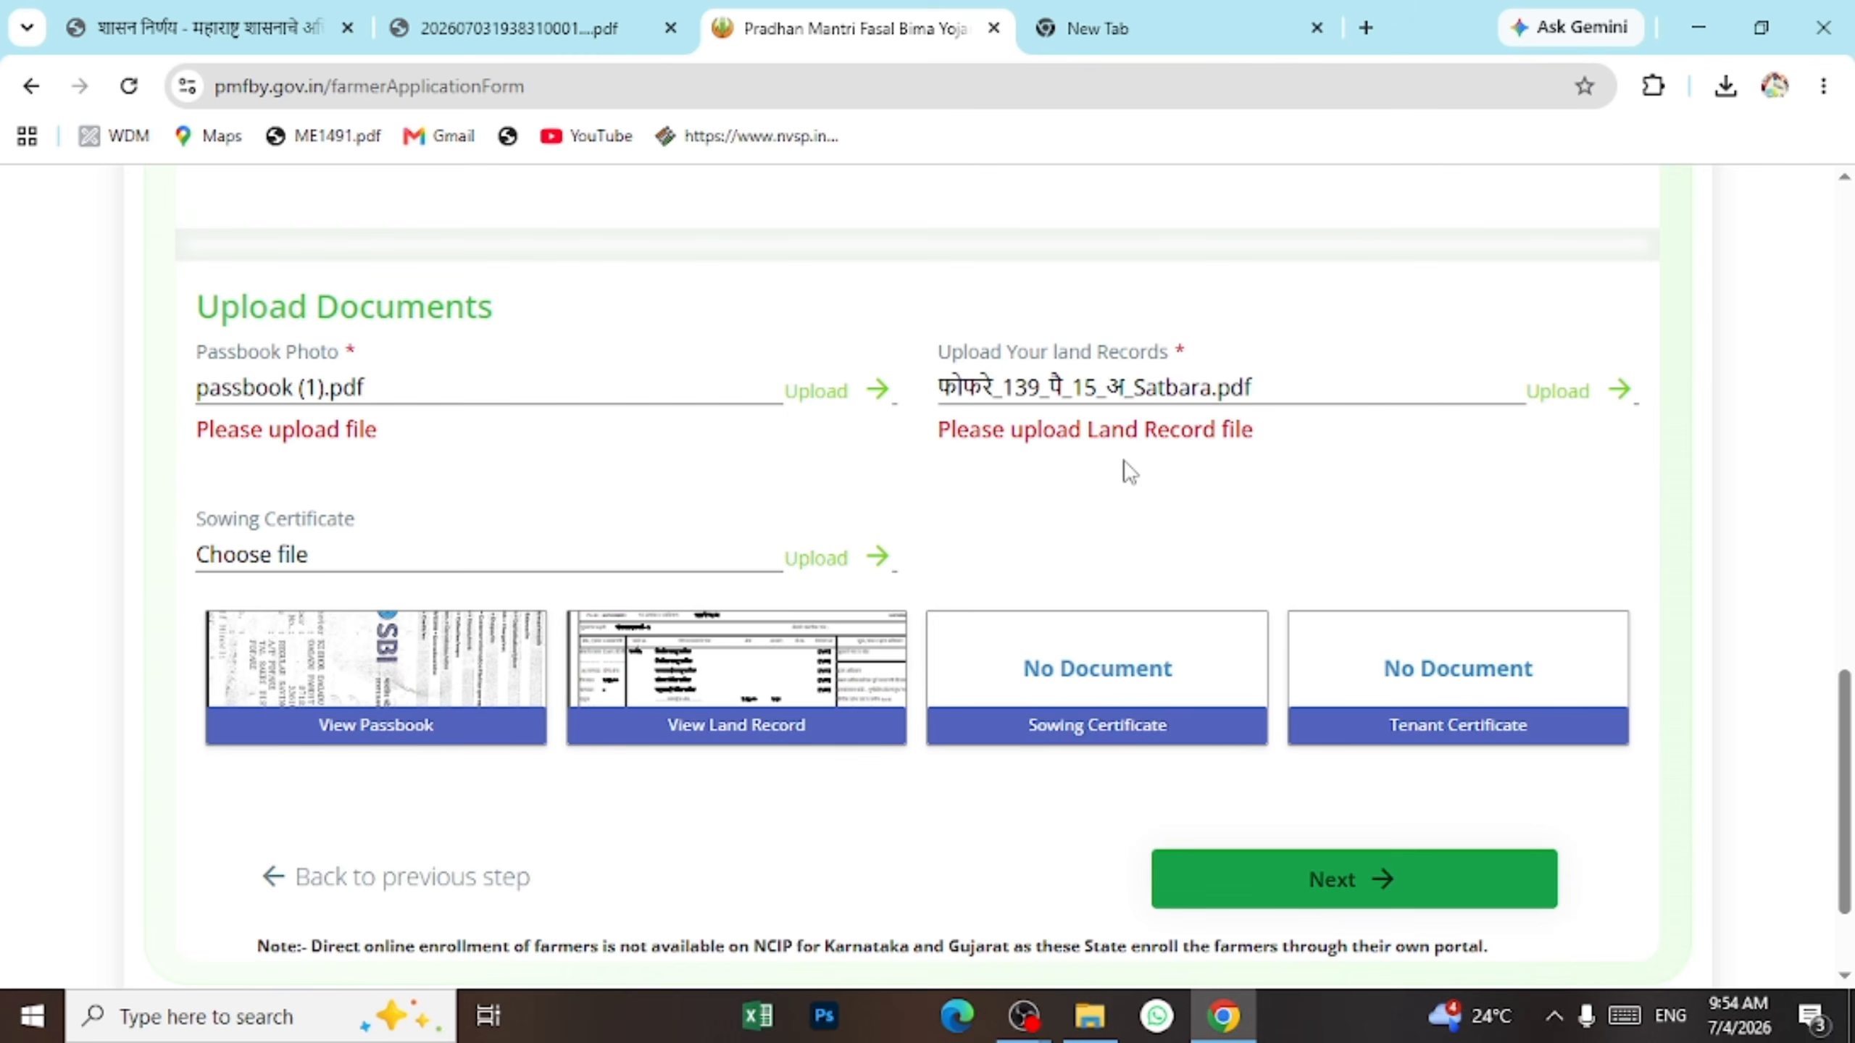
{"action": "left_click", "coordinate": [818, 395]}
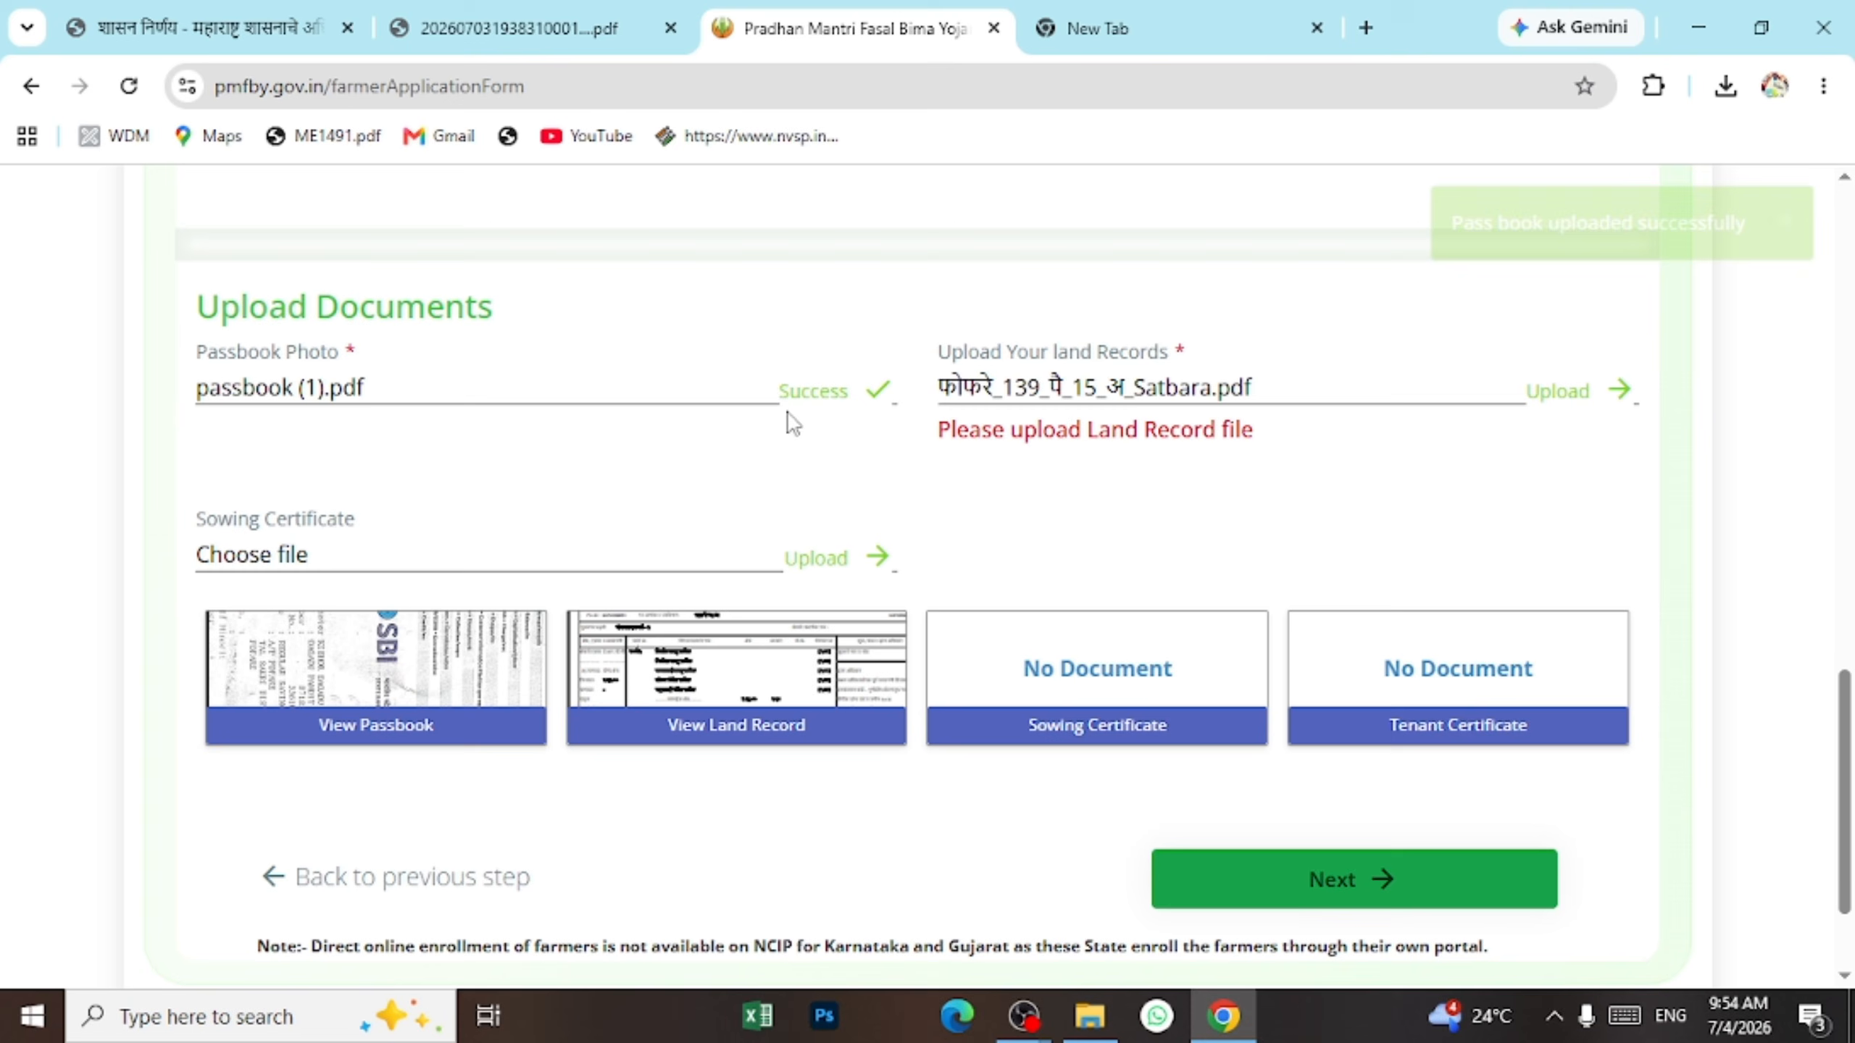
{"action": "left_click", "coordinate": [1555, 398]}
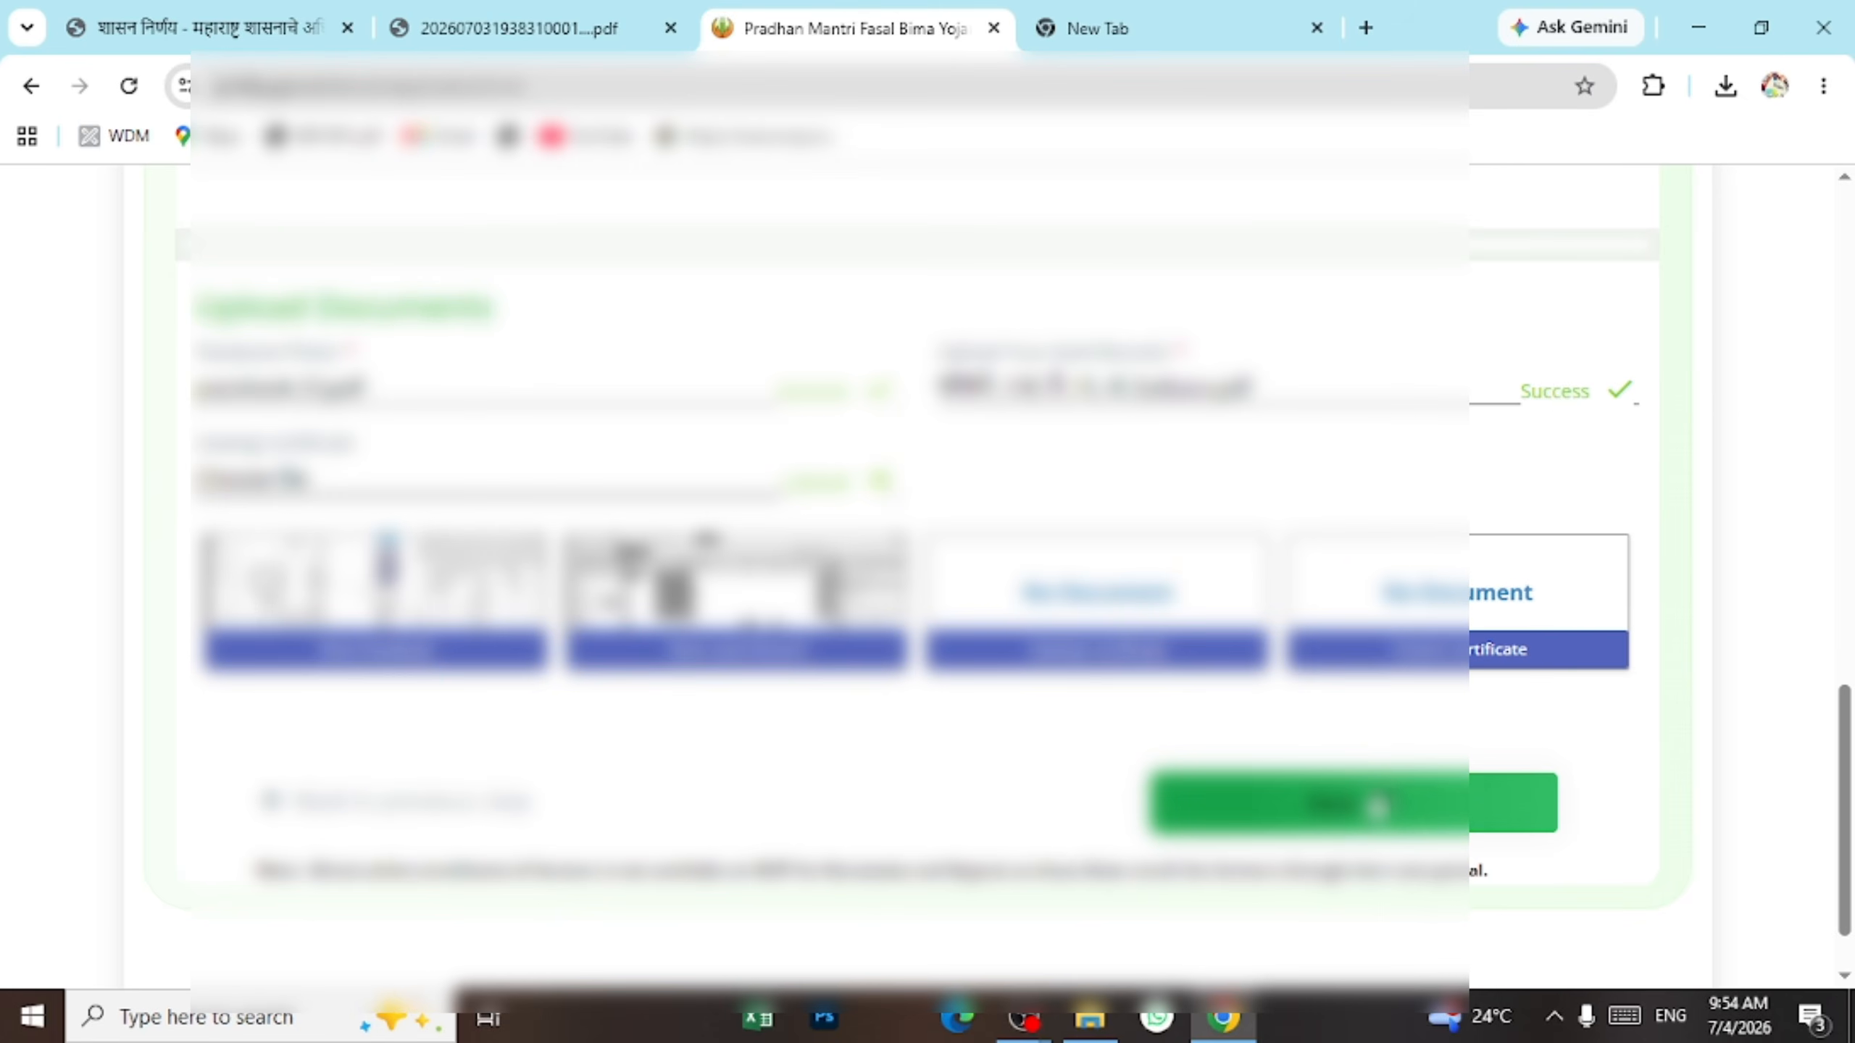
{"action": "left_click", "coordinate": [1366, 807]}
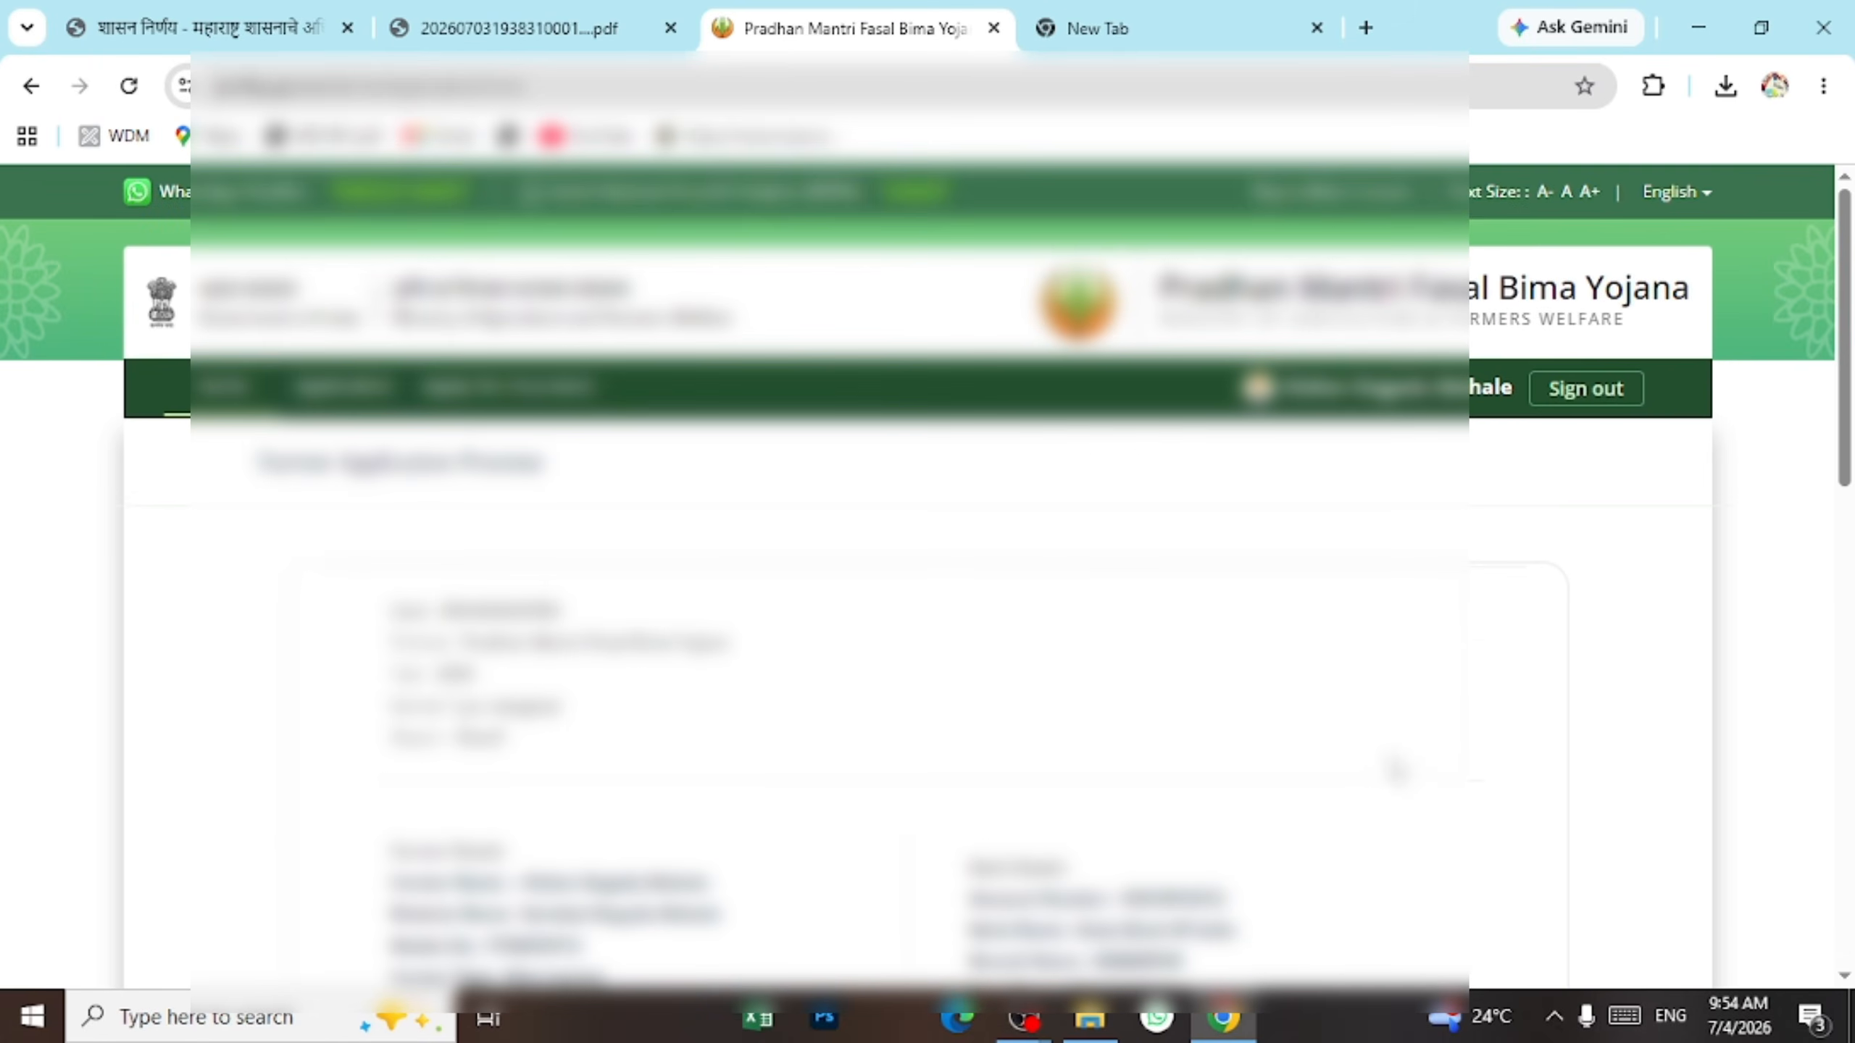
Review the application preview, accept the declaration of no active KCC or agricultural crop loan, and submit the application.
{"action": "scroll", "coordinate": [1428, 738], "scroll_direction": "down", "scroll_amount": 3}
{"action": "scroll", "coordinate": [1428, 739], "scroll_direction": "down", "scroll_amount": 3}
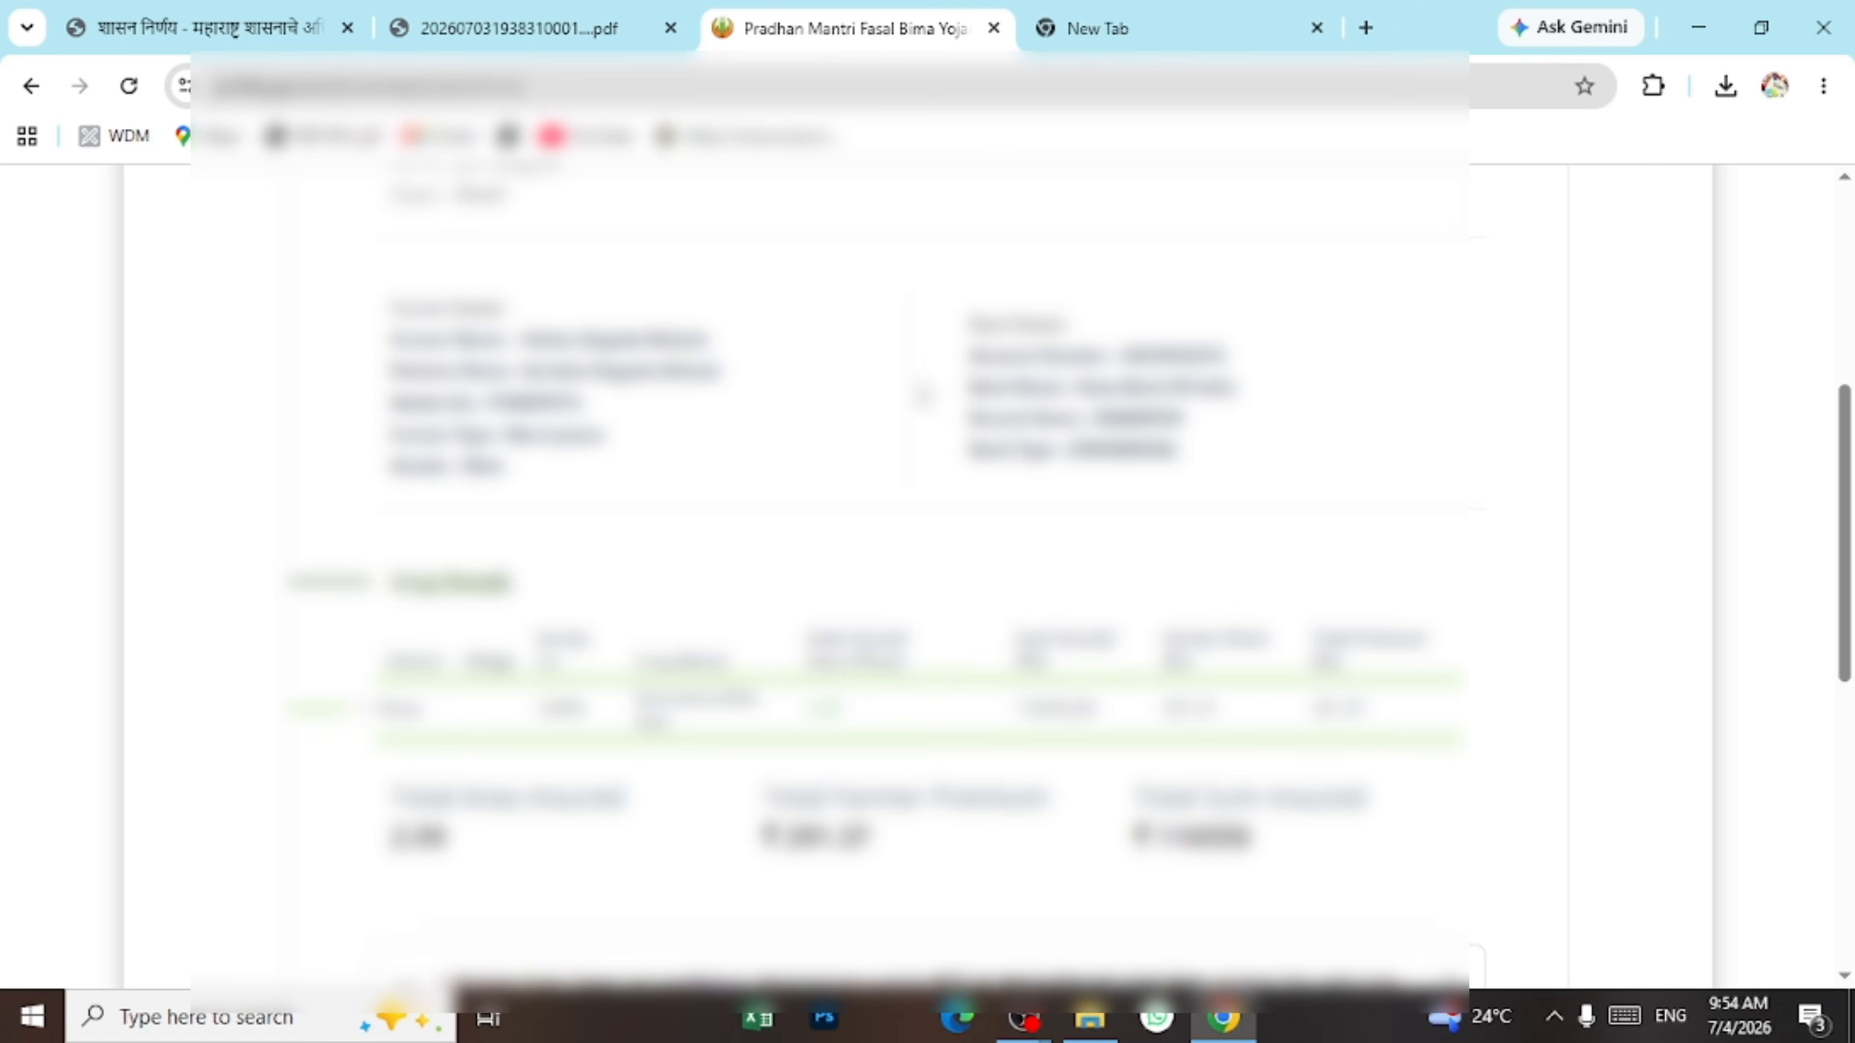
{"action": "scroll", "coordinate": [1194, 510], "scroll_direction": "down", "scroll_amount": 3}
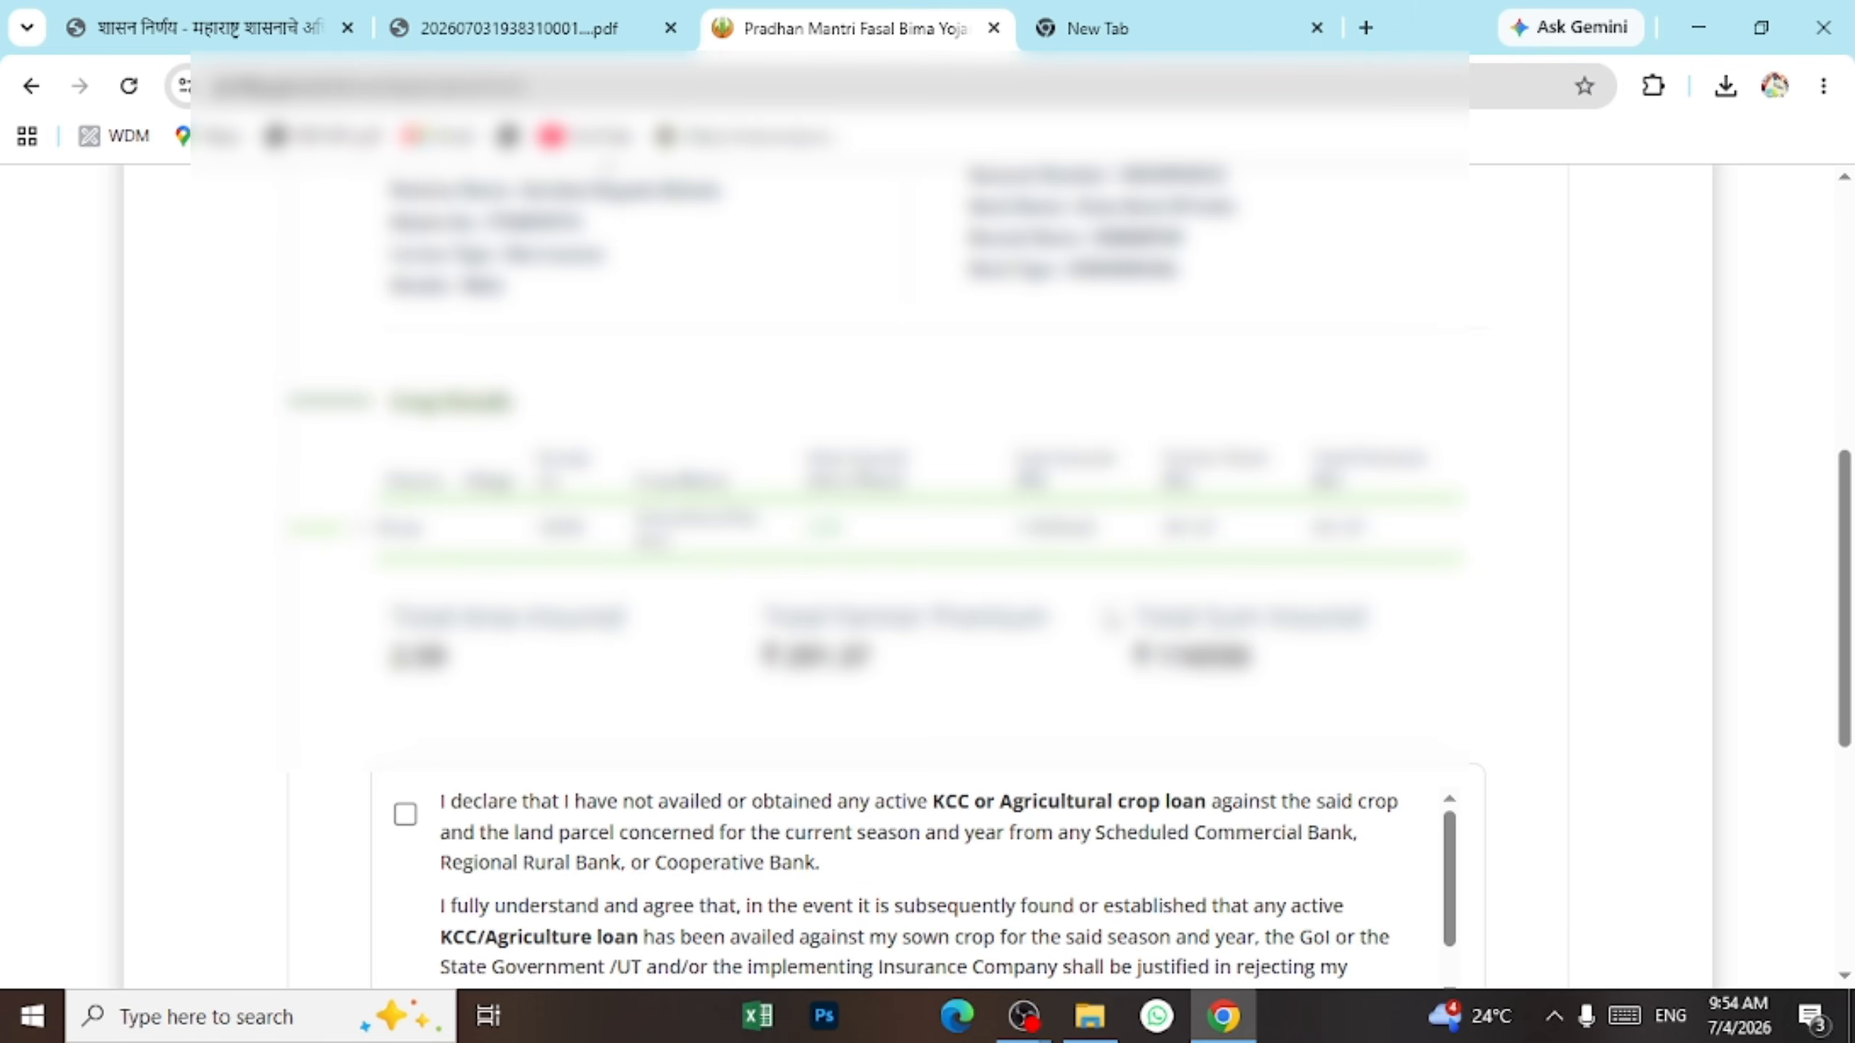
{"action": "scroll", "coordinate": [1114, 617], "scroll_direction": "down", "scroll_amount": 4}
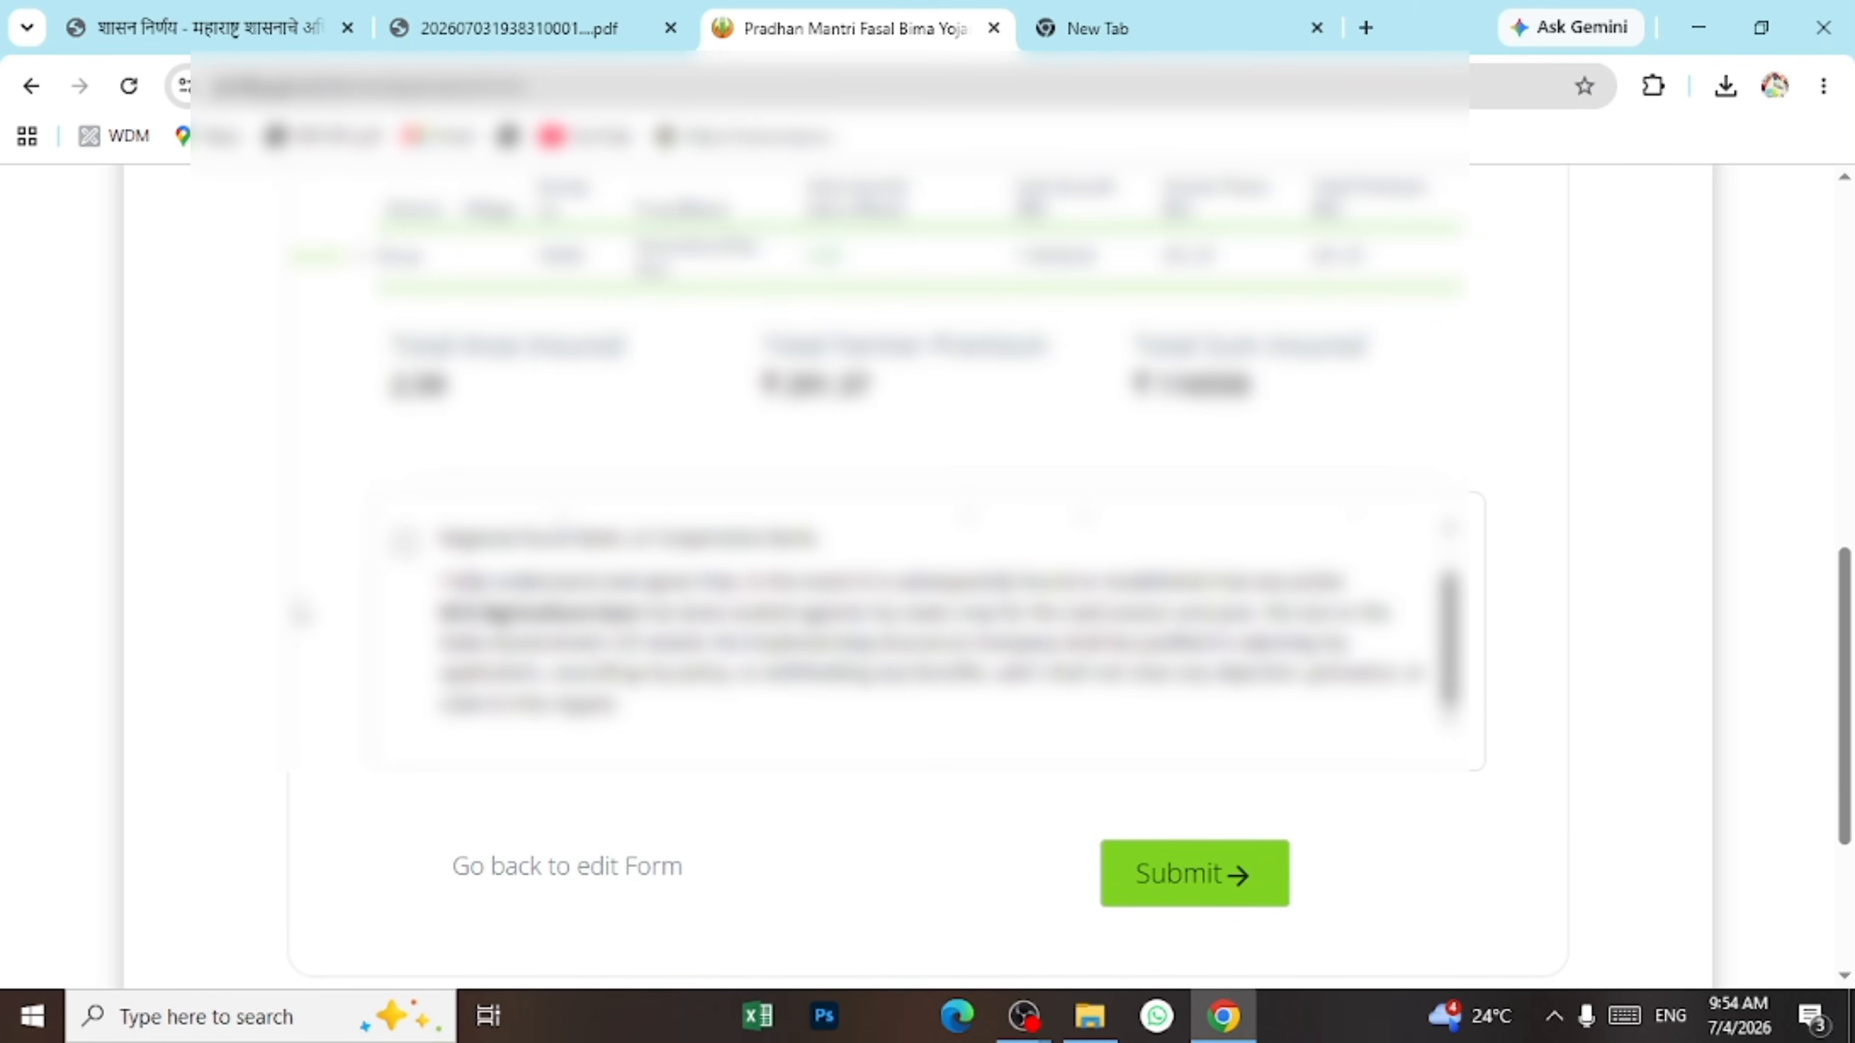
{"action": "left_click", "coordinate": [404, 540]}
{"action": "scroll", "coordinate": [865, 576], "scroll_direction": "down", "scroll_amount": 4}
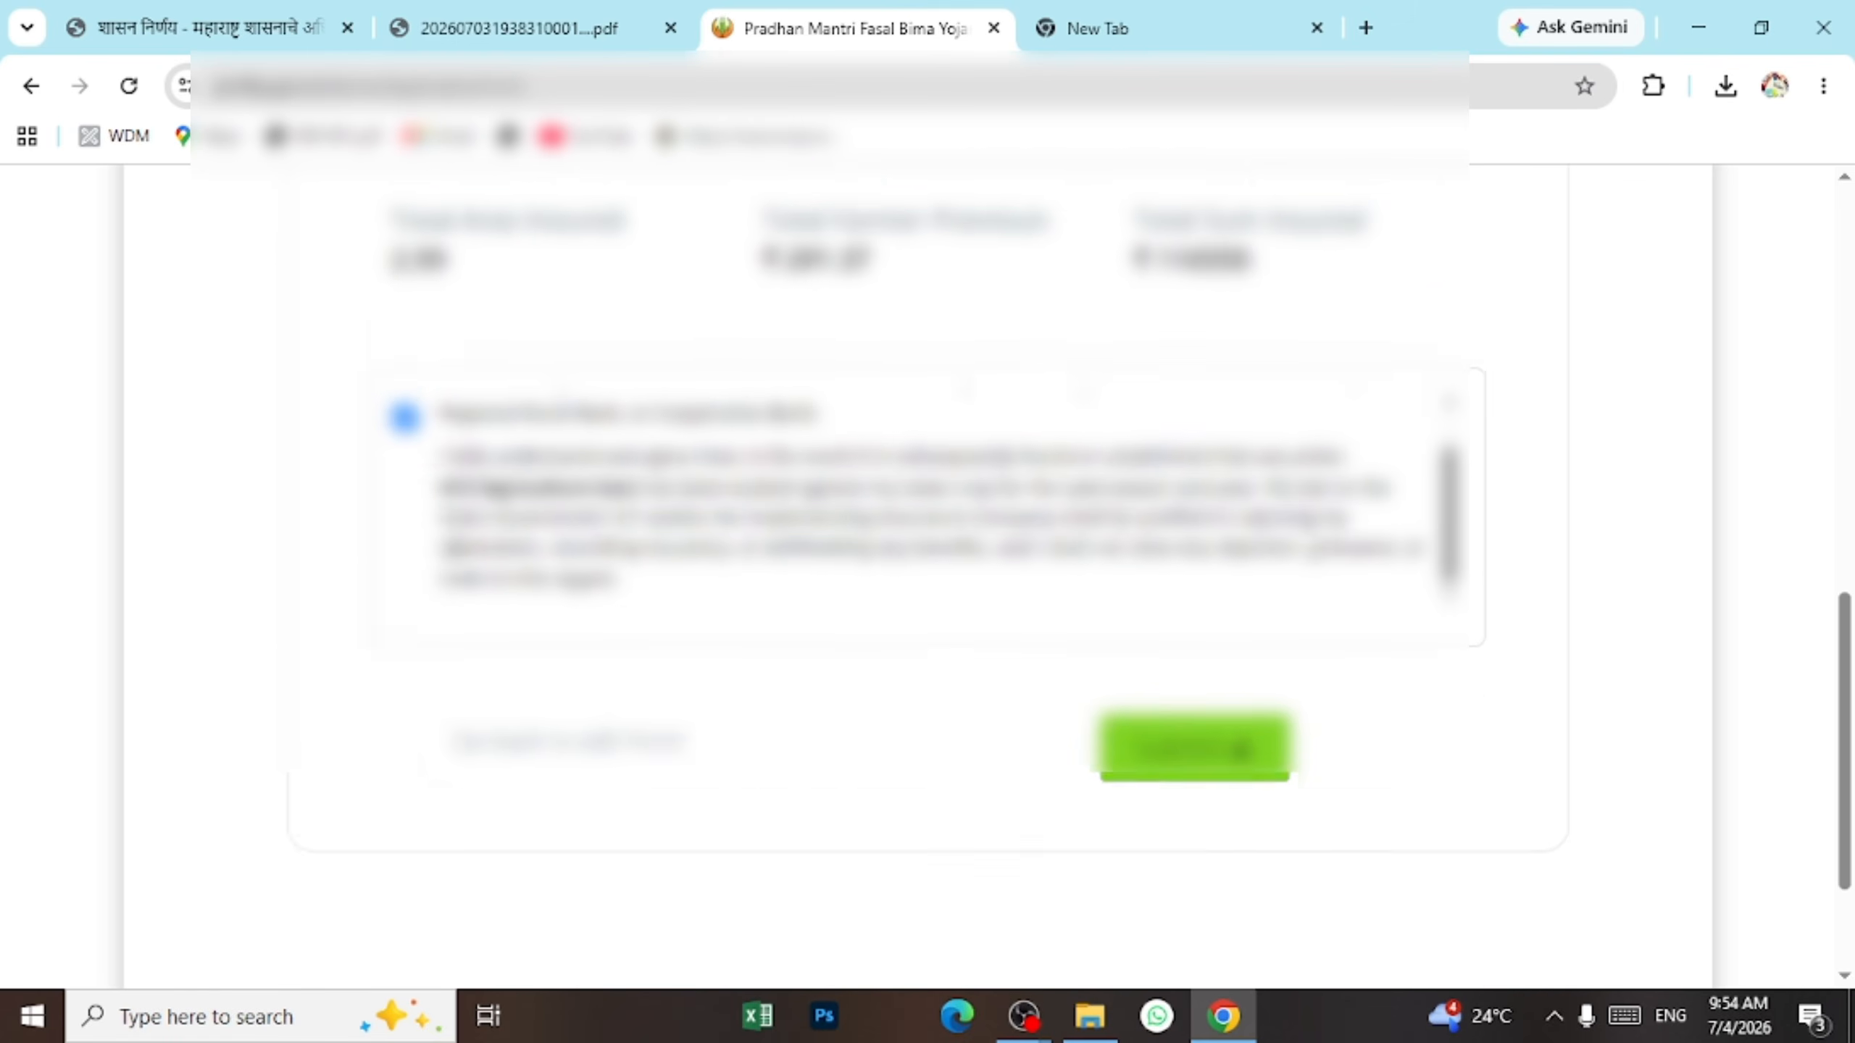
{"action": "left_click", "coordinate": [1194, 555]}
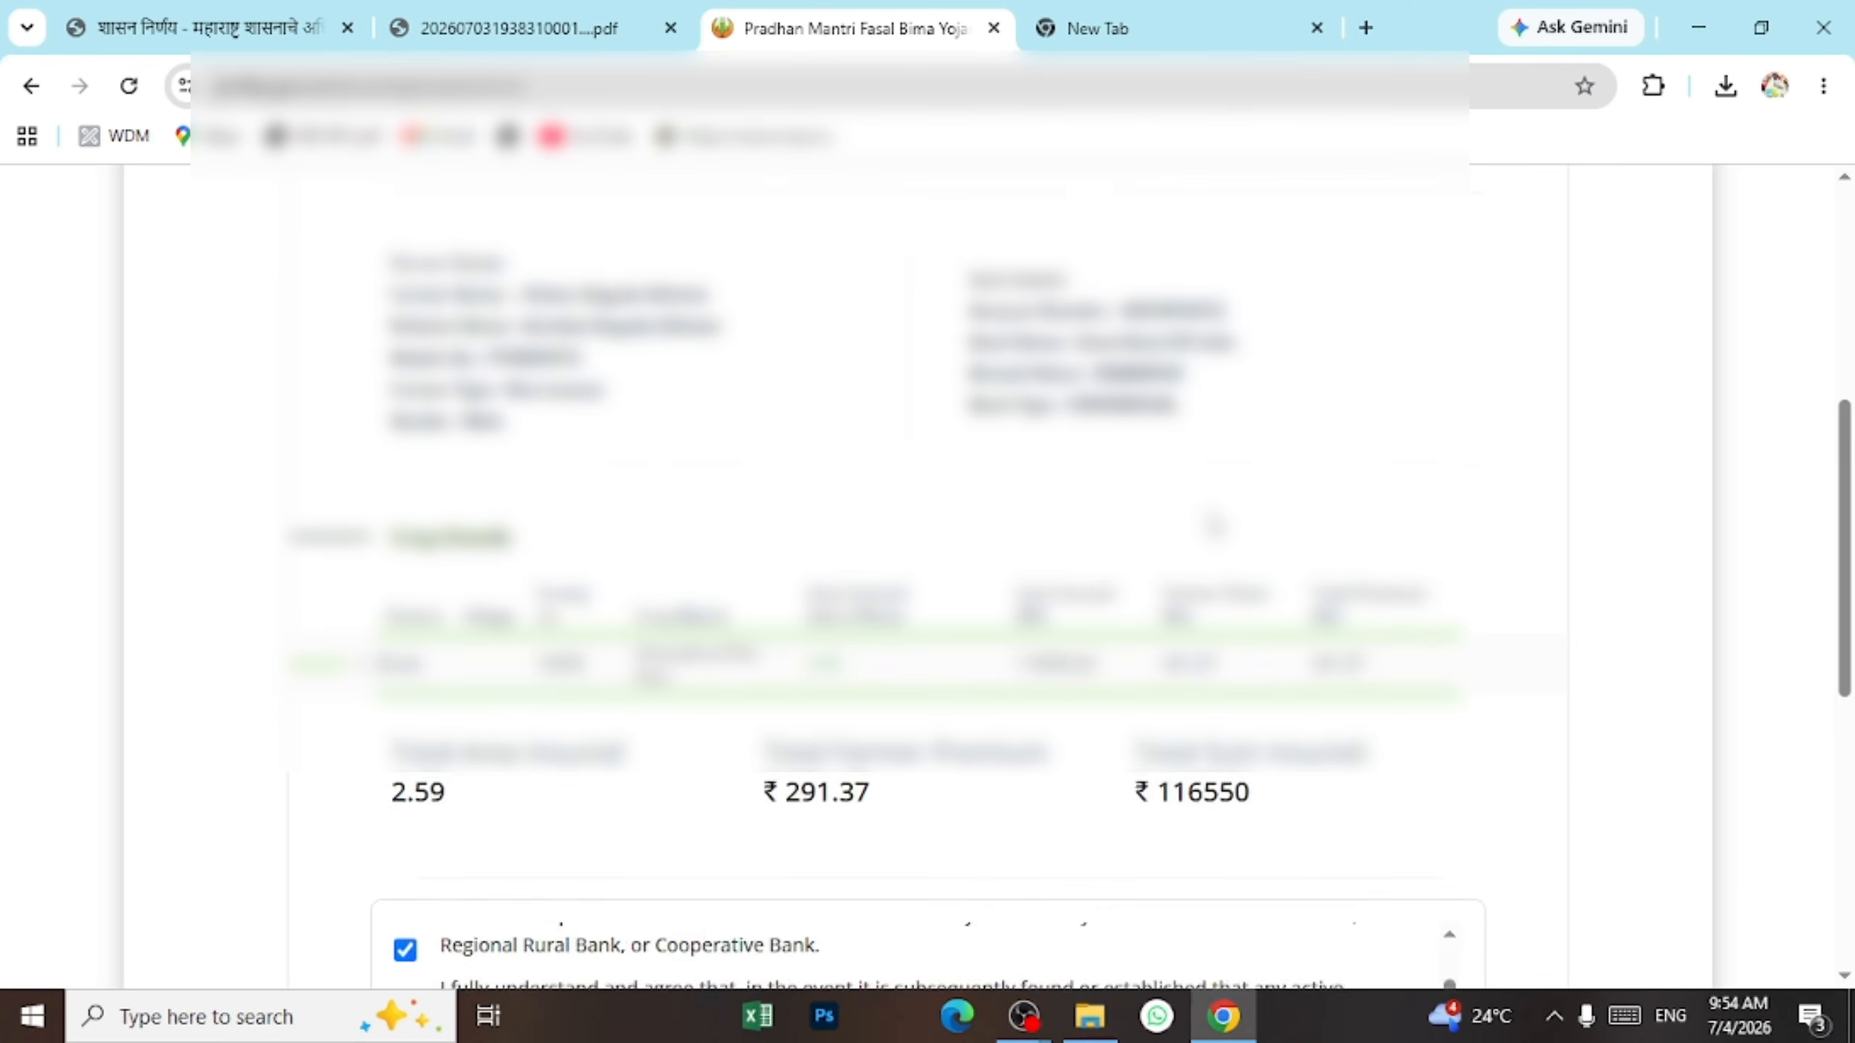